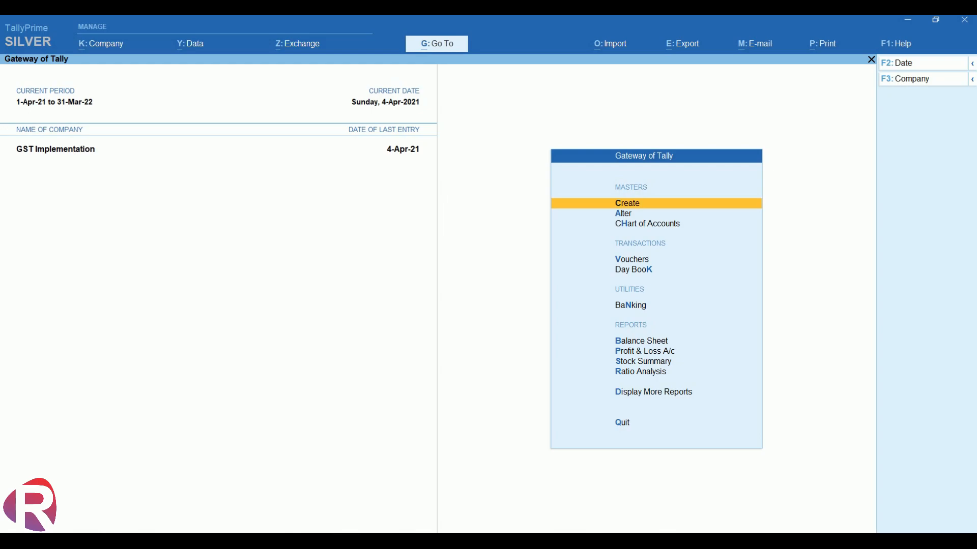
Start a new purchase voucher and set its mode to Accounting Invoice
key("Down")
key("Down")
key("Down")
key("Down")
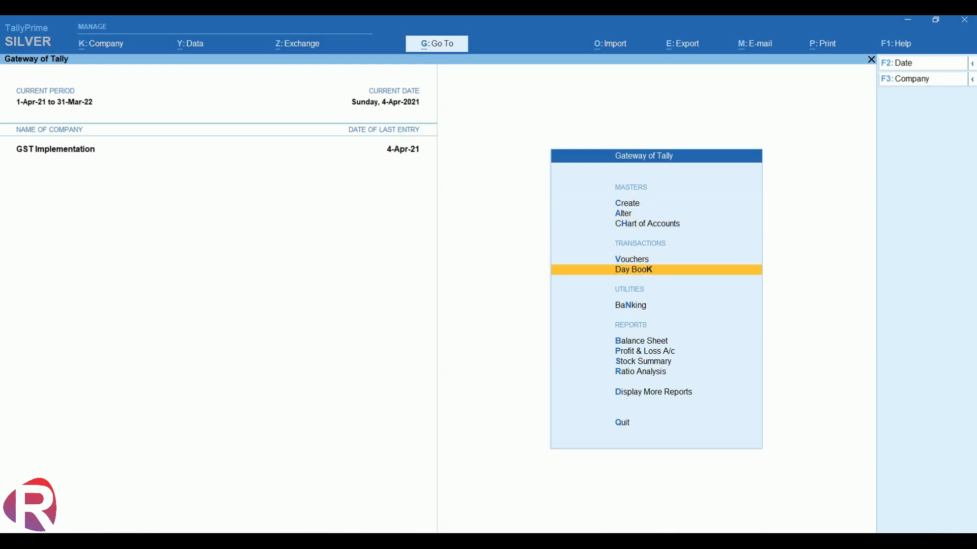
key("Up")
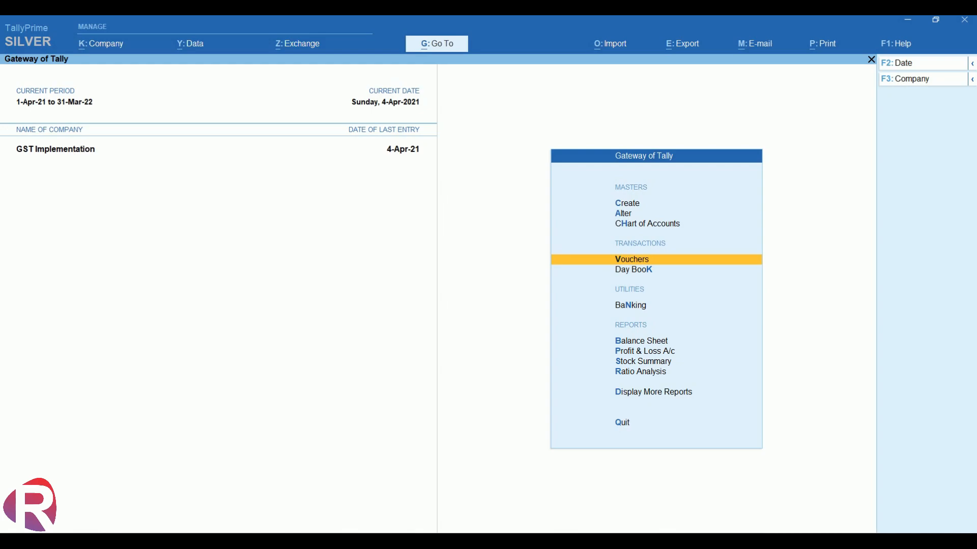
key("Return")
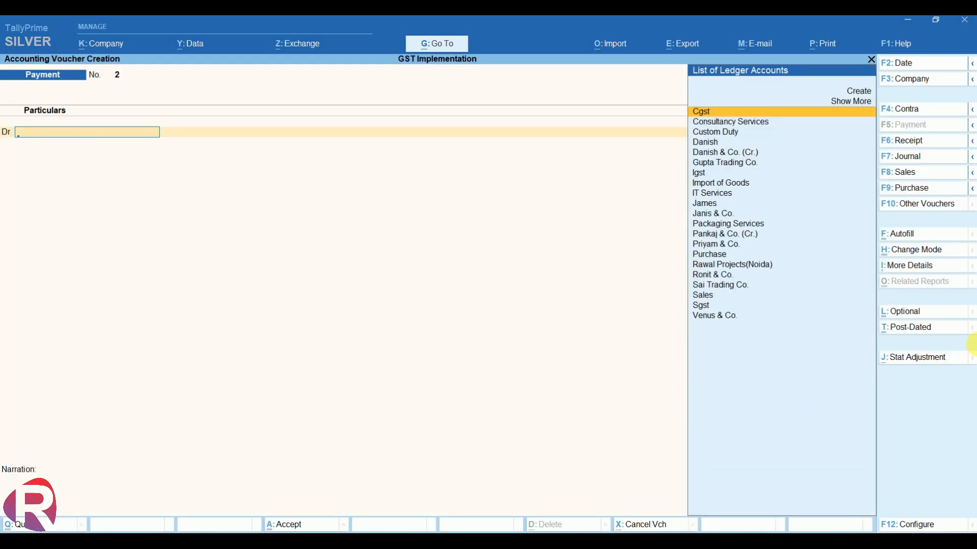
key("F9")
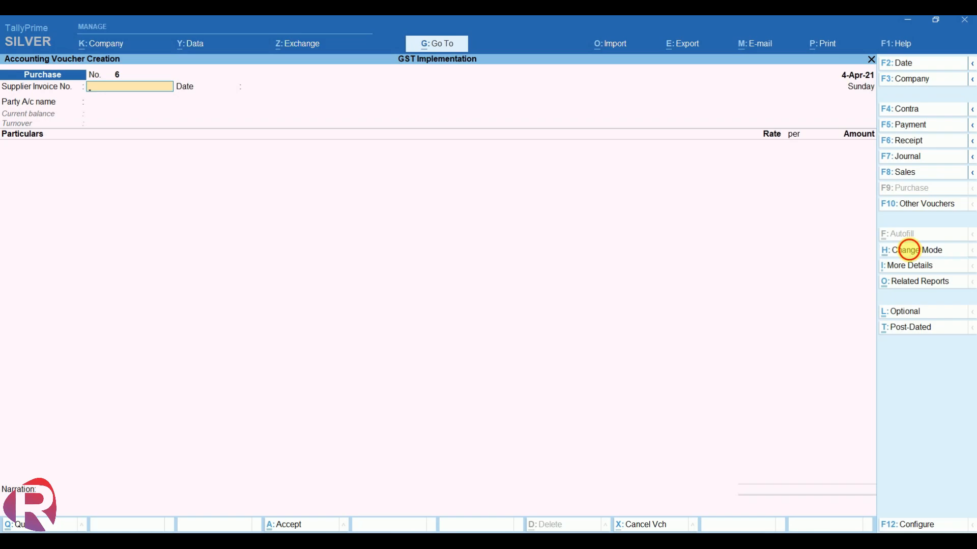
left_click(912, 251)
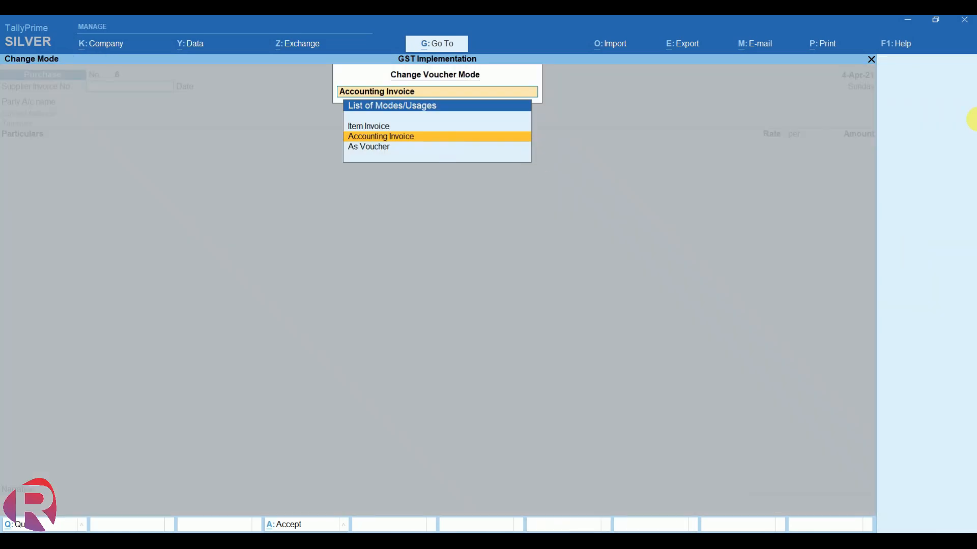
key("Return")
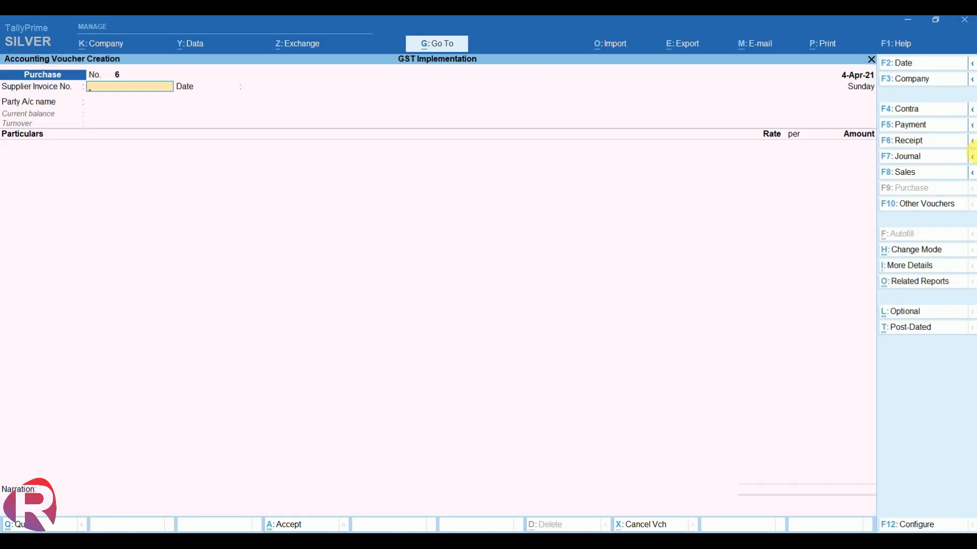
Enter supplier invoice number 106, keep 4-Apr-21 as its date, and choose the Singapore supplier's ledger as the party account
type("106")
key("Return")
key("Return")
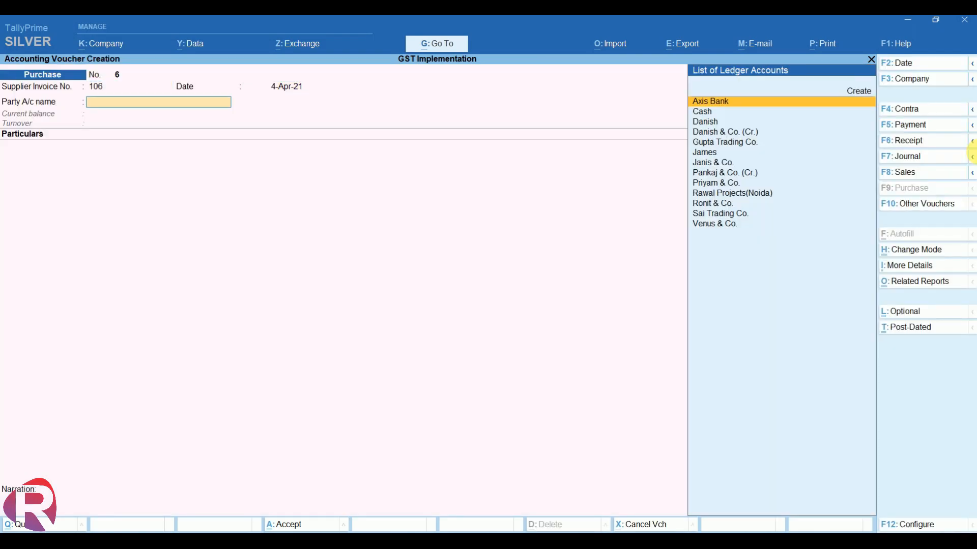
type("Da")
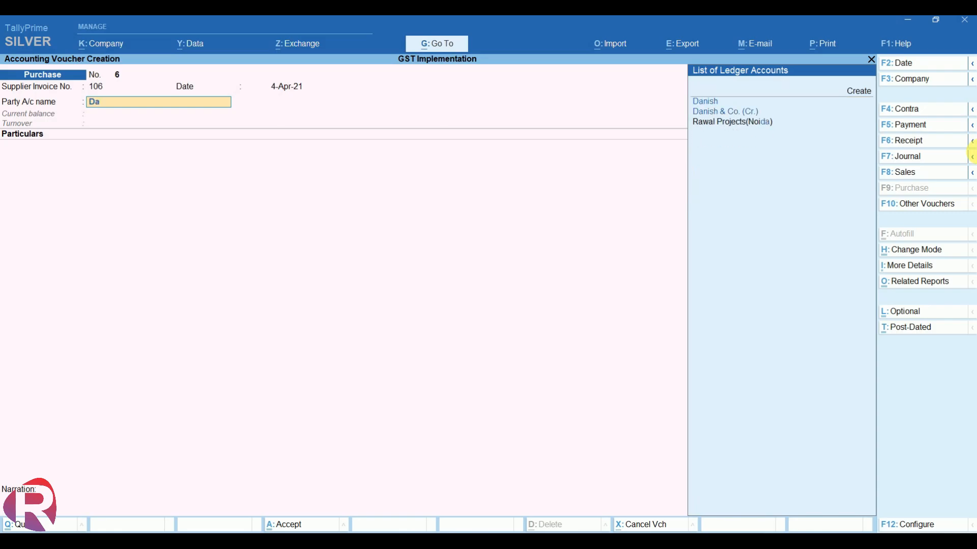
key("Return")
key("Escape")
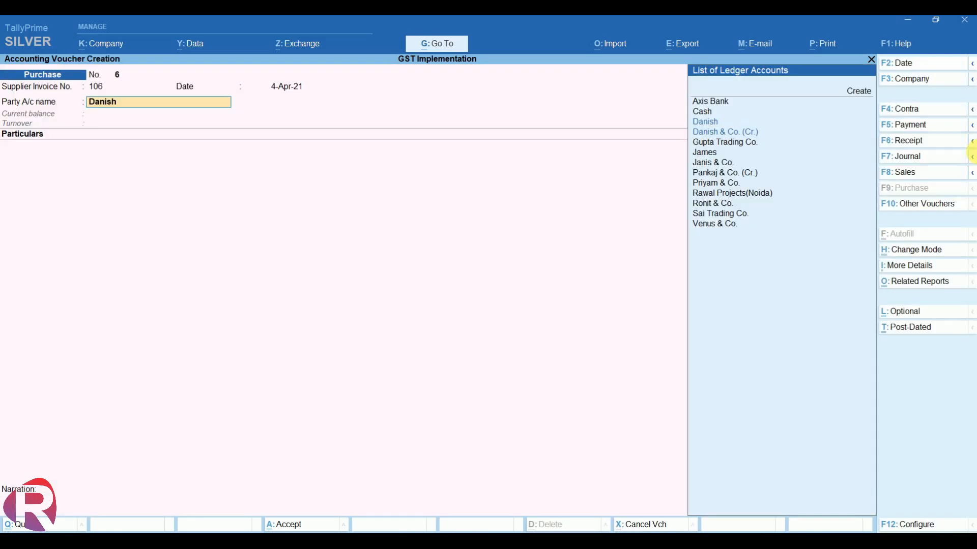
Review the party ledger's group, bill-by-bill, mailing, banking and tax registration fields in alteration mode, accepting it without edits
key("ctrl+Return")
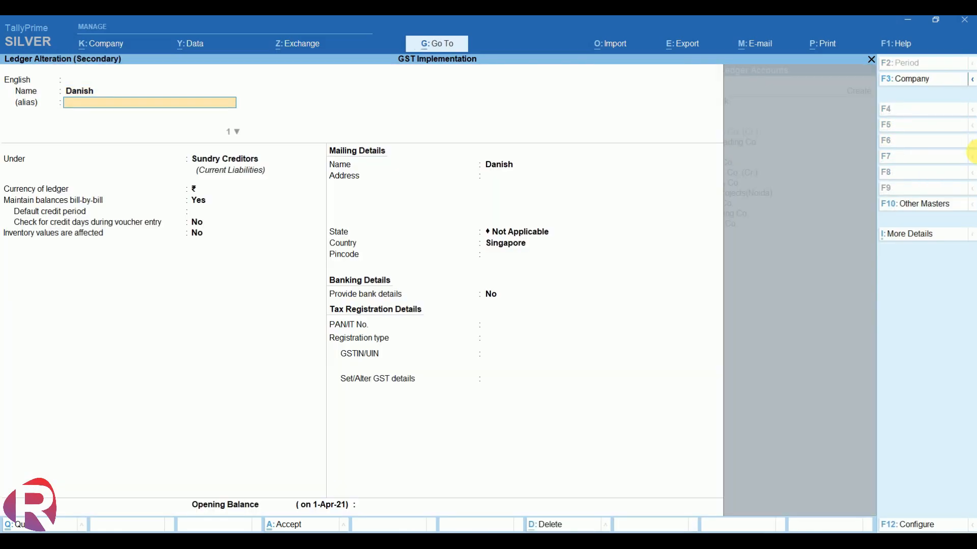
key("Return")
key("Return")
key("Return")
key("Return")
key("Return")
key("Return")
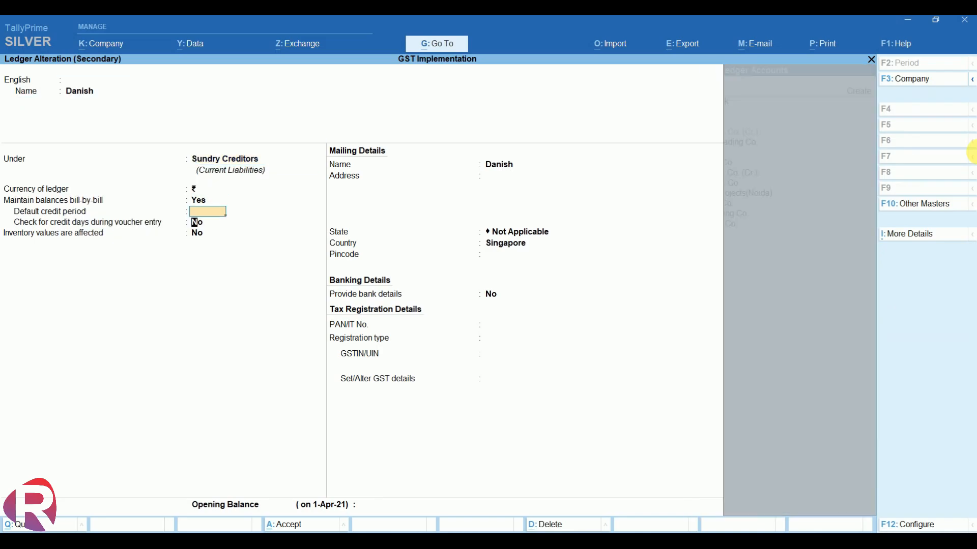
key("Return")
key("Return")
key("Return")
key("Return")
key("Return")
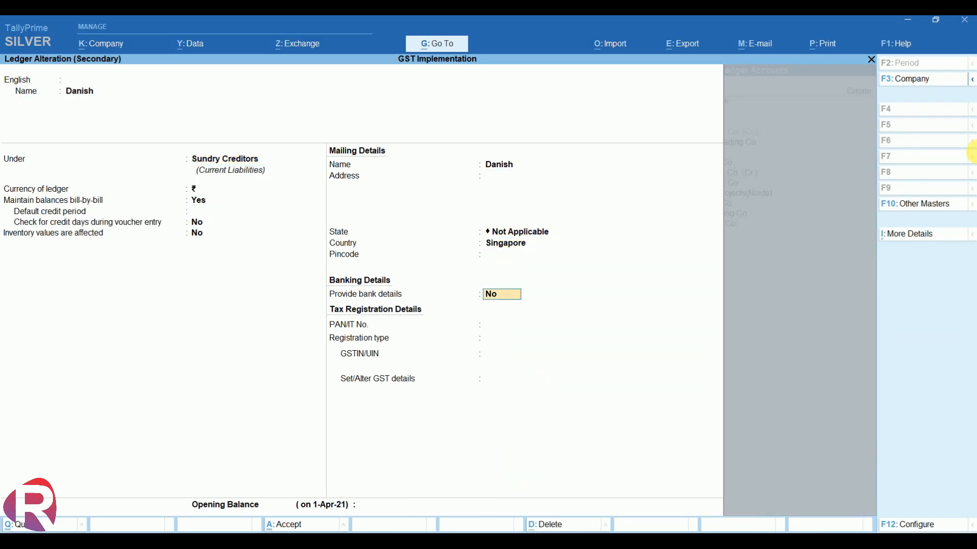
key("Return")
key("Return")
key("Return")
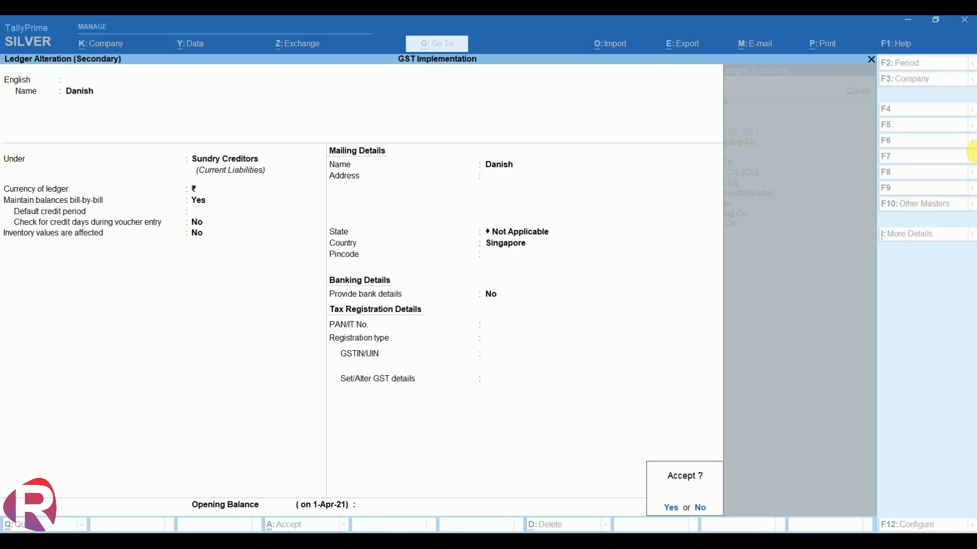
key("Return")
Confirm the party account, leave the receipt details blank, and accept the default party details
key("Return")
key("Return")
key("Return")
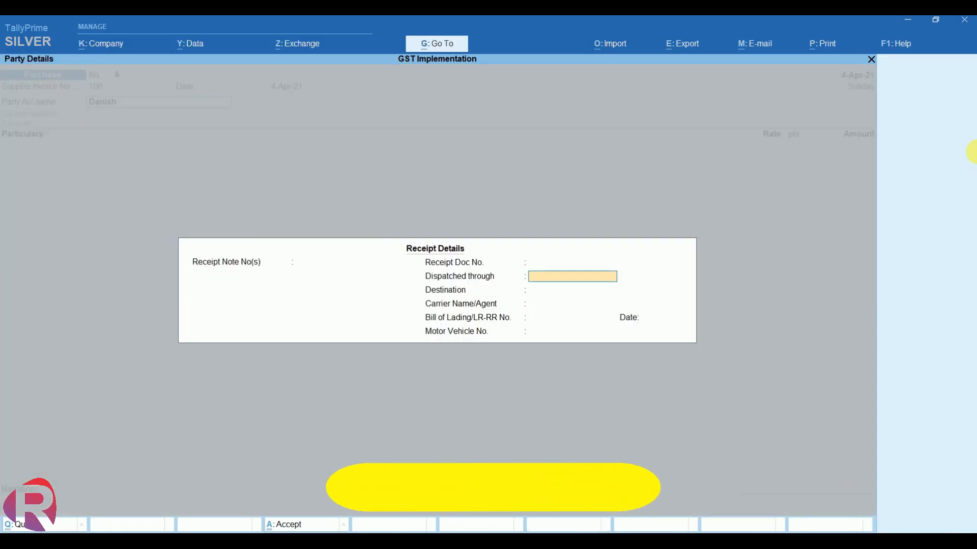
key("ctrl+a")
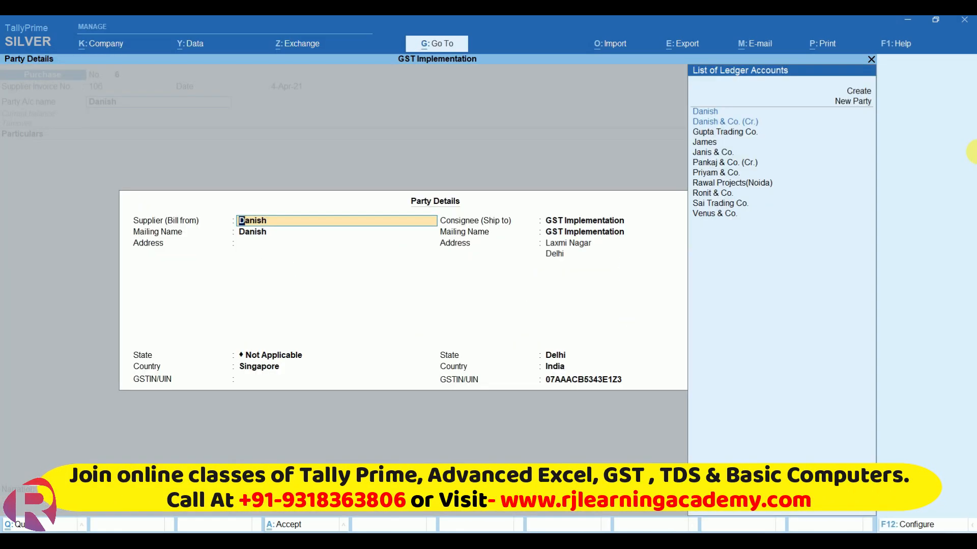
key("ctrl+a")
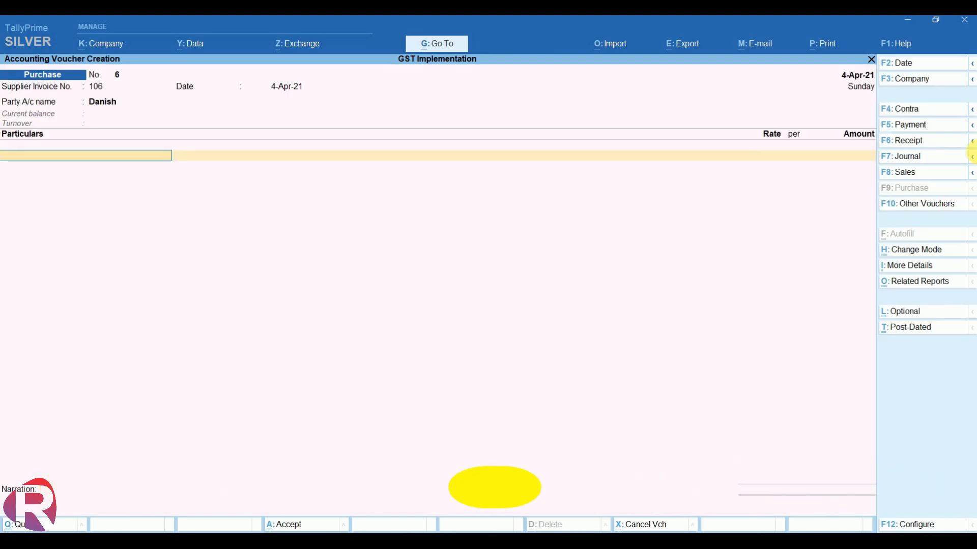
type("N")
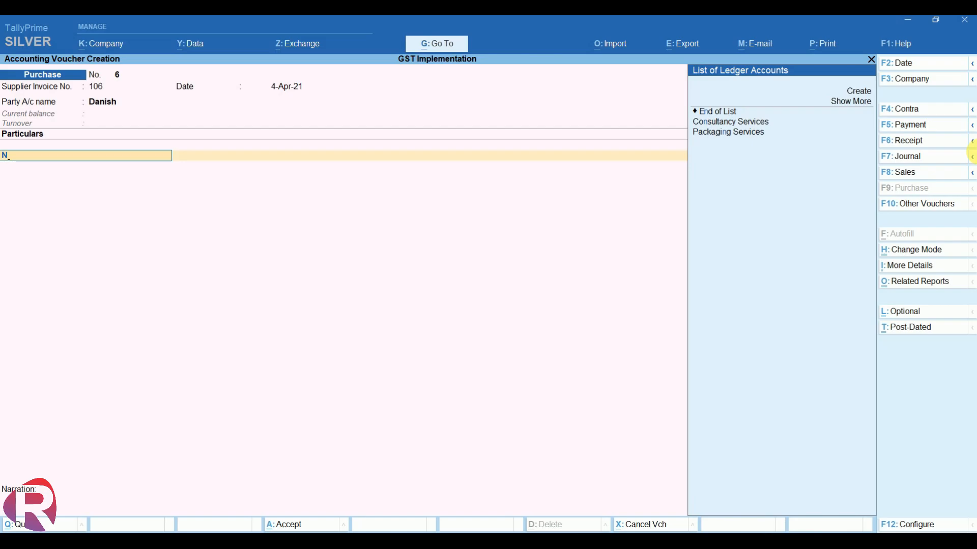
key("Return")
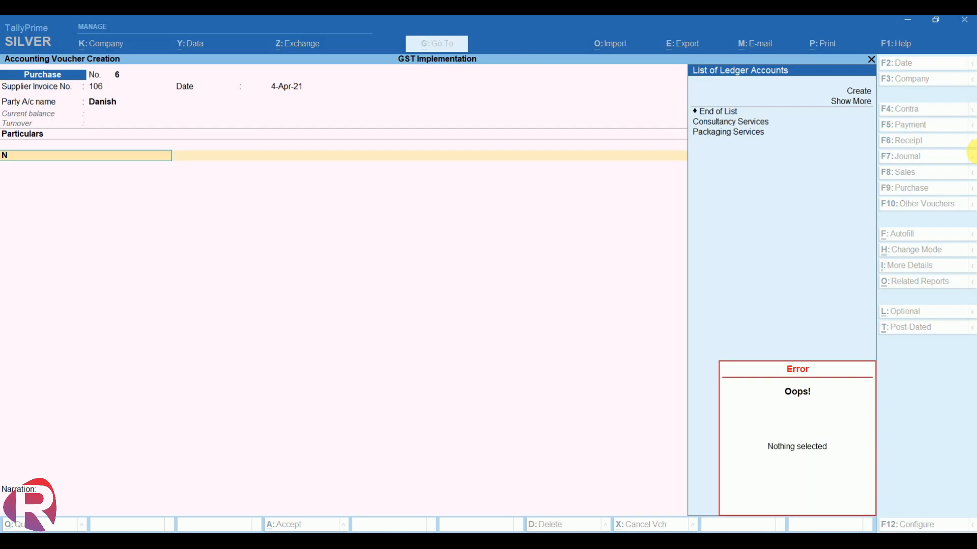
key("Escape")
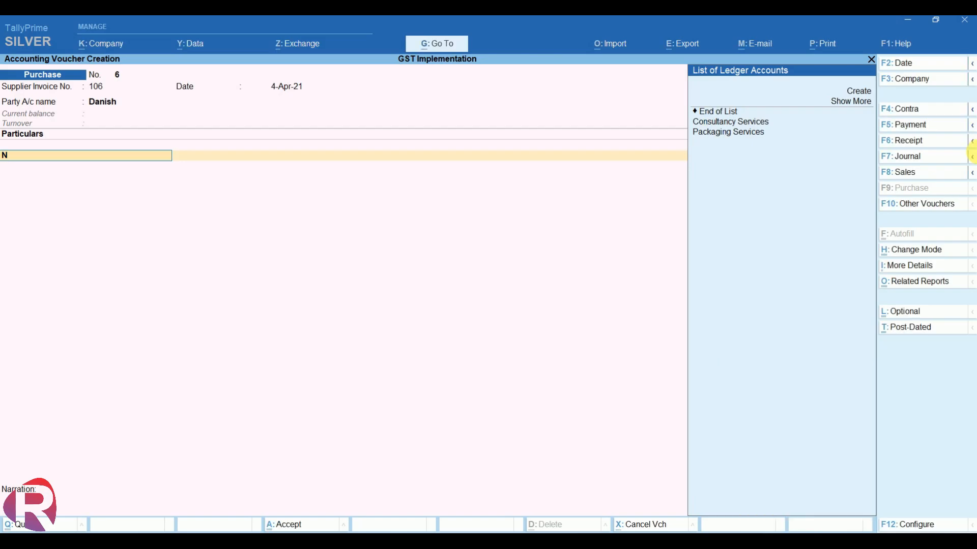
Create a new ledger from the particulars line, name it Cloud Services, and leave its alias and additional language blank
key("alt+c")
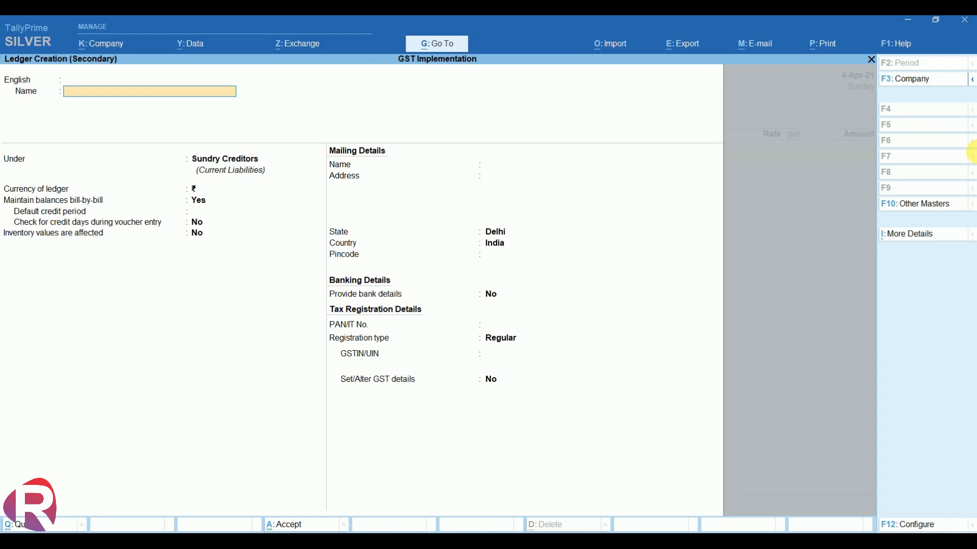
type("Cloud Services")
key("Return")
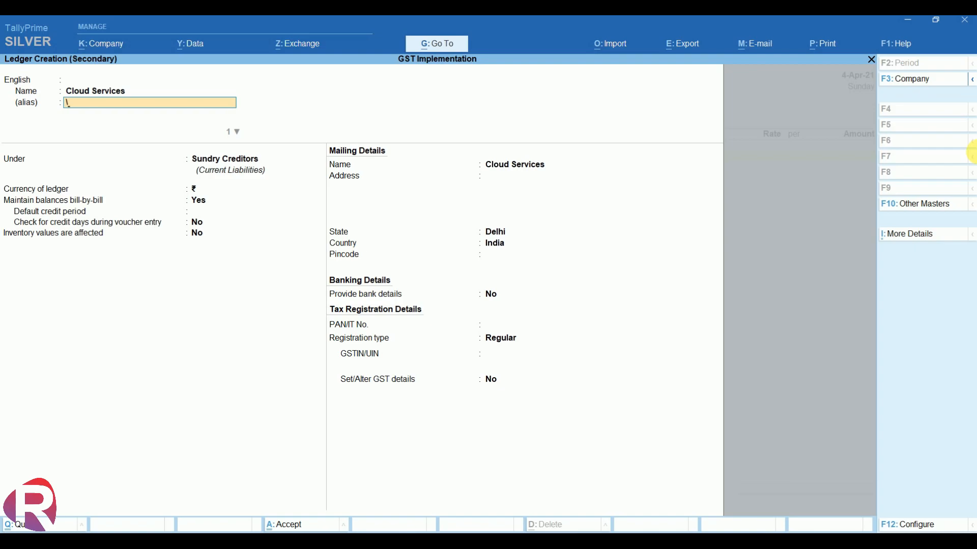
key("Return")
key("i")
key("Return")
key("Return")
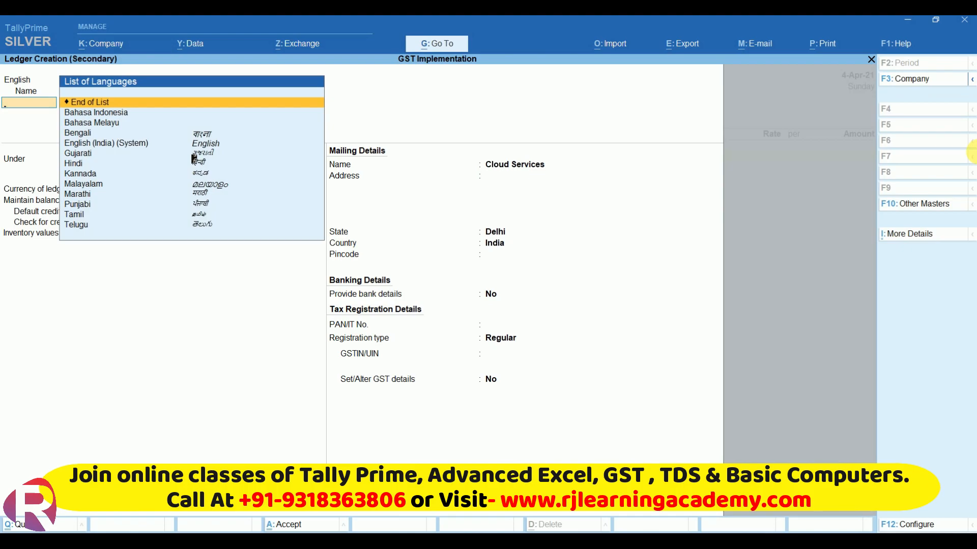
key("Return")
Place the Cloud Services ledger under Indirect Expenses and keep the default inventory, ledger type and appropriation settings
type("In")
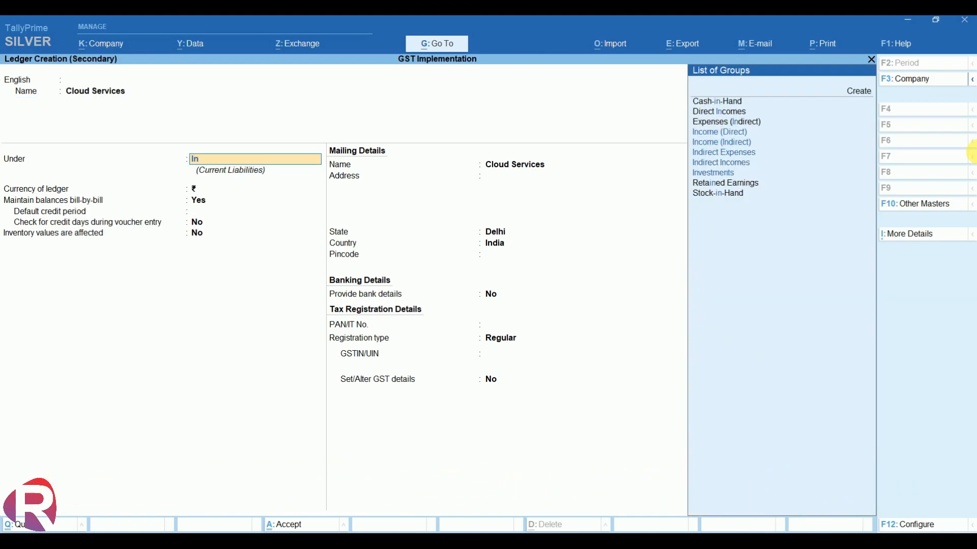
key("Down")
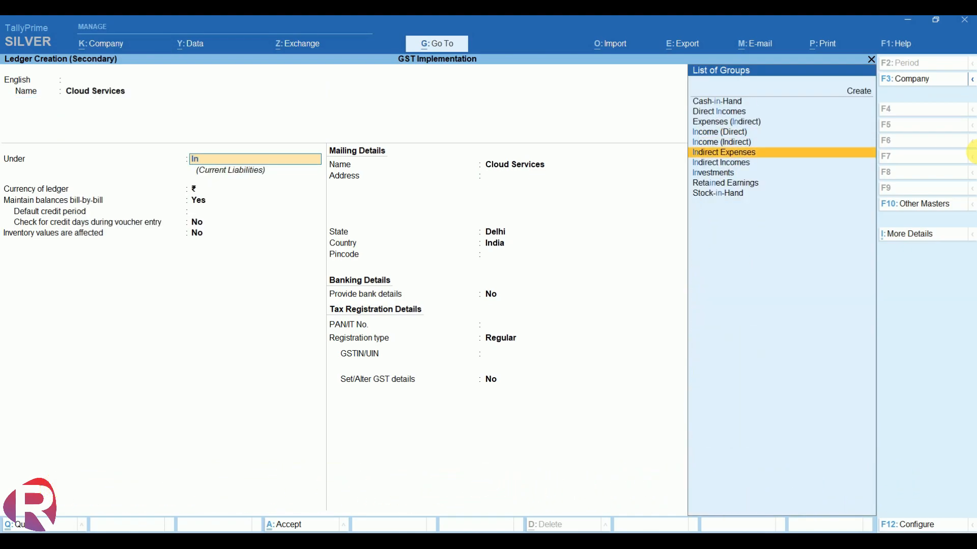
key("Return")
key("Return")
key("Return")
key("Return")
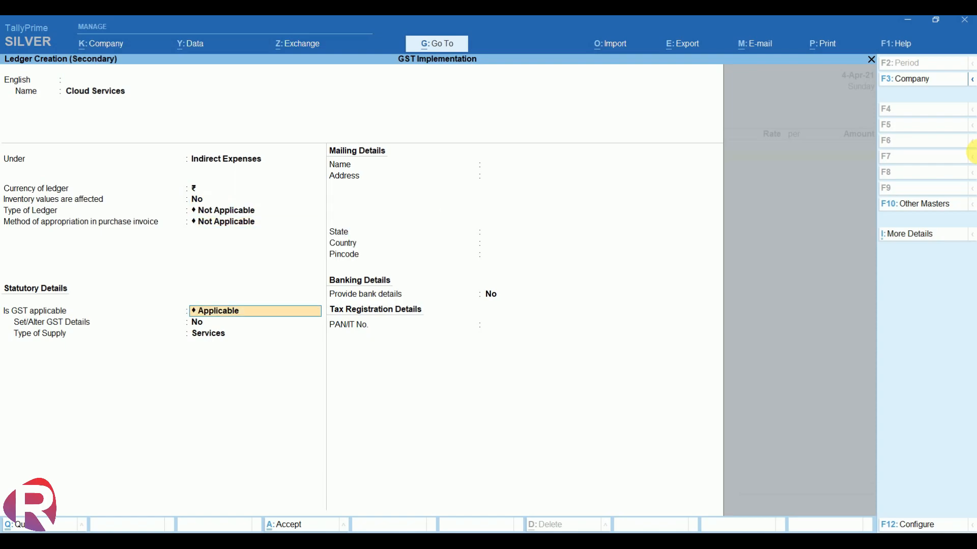
Keep GST as Applicable, enable Set/Alter GST Details, and enter HSN/SAC code 524152 with a blank description
key("Return")
type("y")
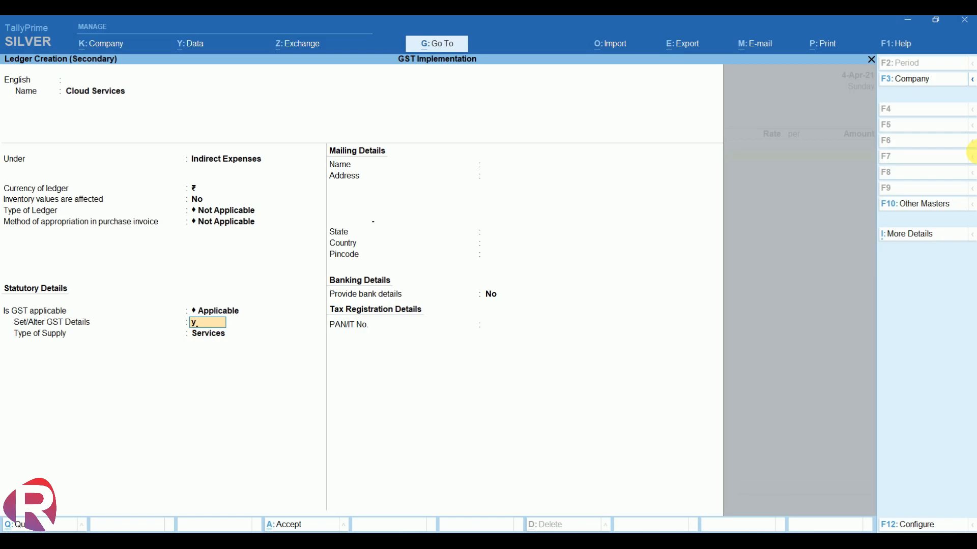
key("Return")
key("Return")
type("524152")
key("Return")
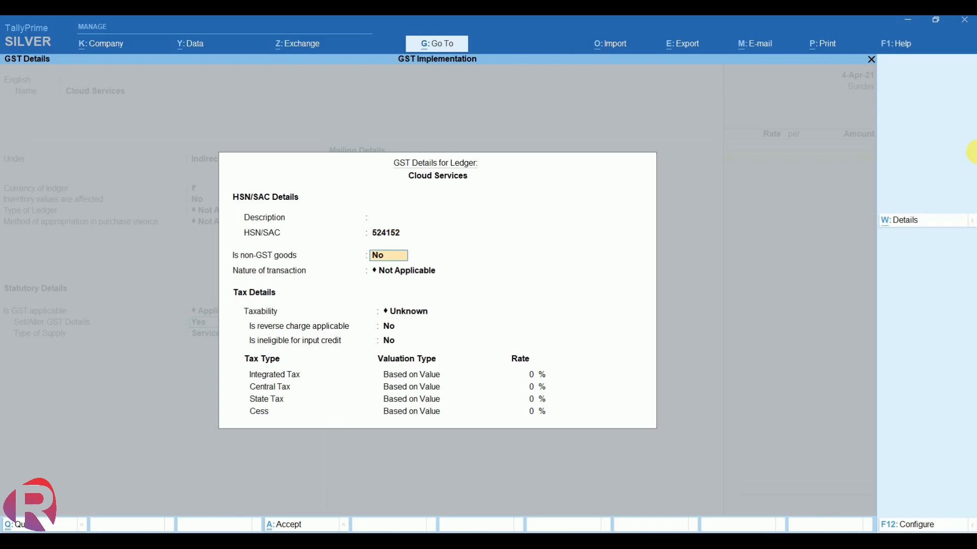
Set taxability to Taxable, keeping non-GST goods, reverse charge and input credit ineligibility at No and the transaction nature Not Applicable
key("Return")
key("Return")
key("Down")
key("Down")
key("Down")
key("Return")
key("Return")
key("Return")
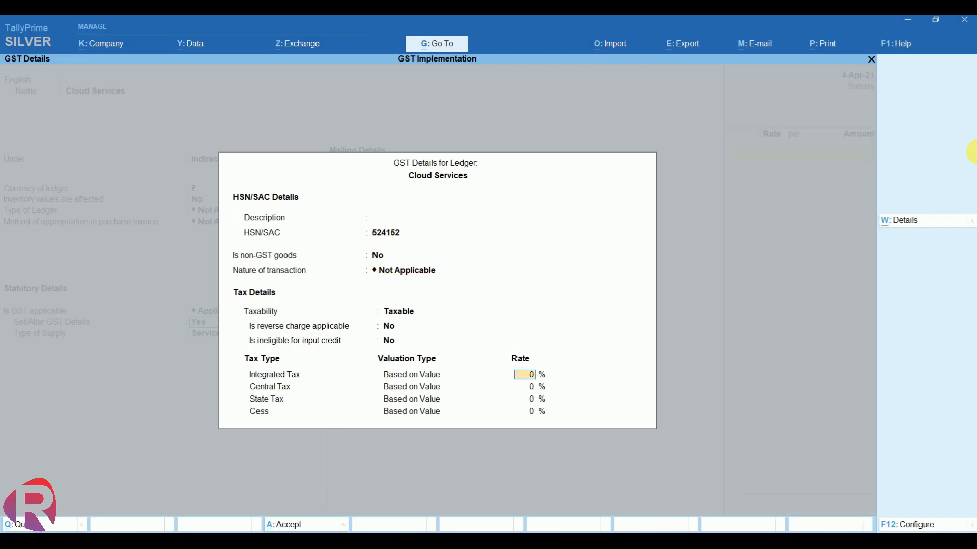
Set the Integrated Tax rate to 18% and accept the ledger's GST details
type("18")
key("Return")
key("Return")
key("Return")
key("Return")
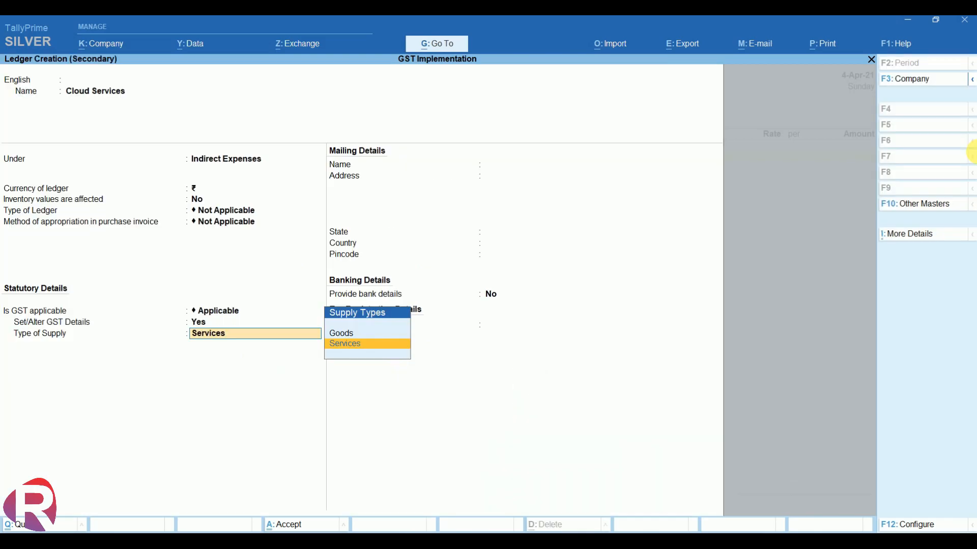
Keep Services as the supply type, leave bank details at No and the PAN blank, and save the Cloud Services ledger
key("Return")
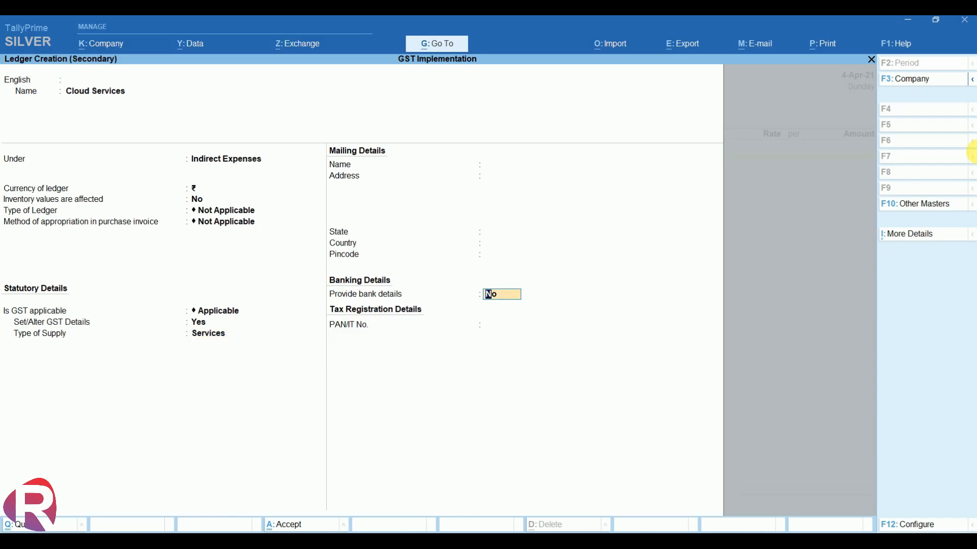
key("Return")
key("Return")
key("Return")
key("Return")
Enter 20000 as the Cloud Services amount and accept the tax classification as Not Applicable with a blank taxable amount
type("20000")
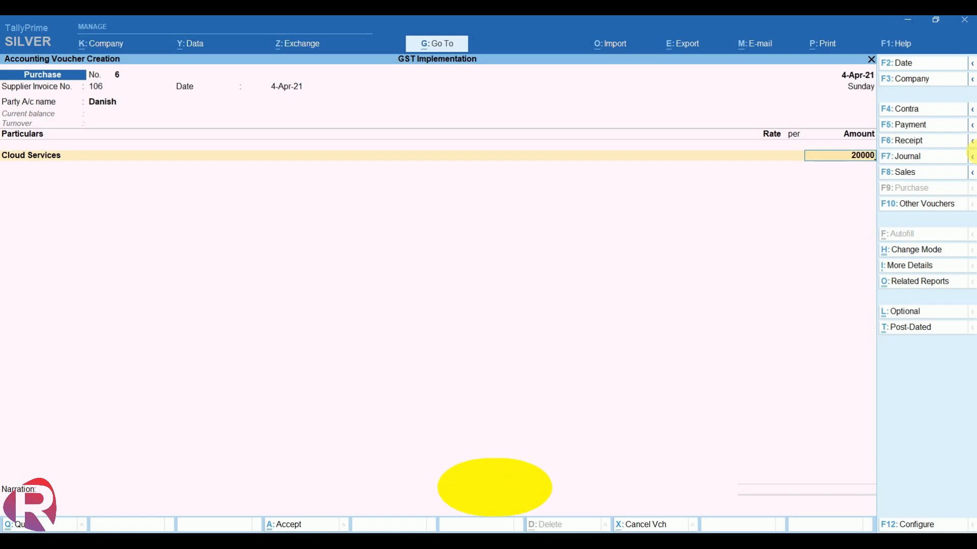
key("Return")
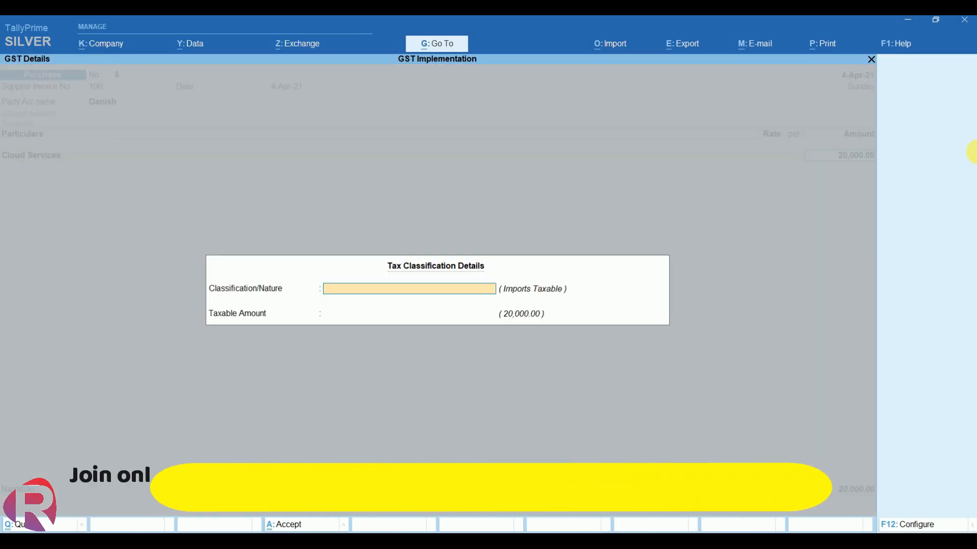
key("Return")
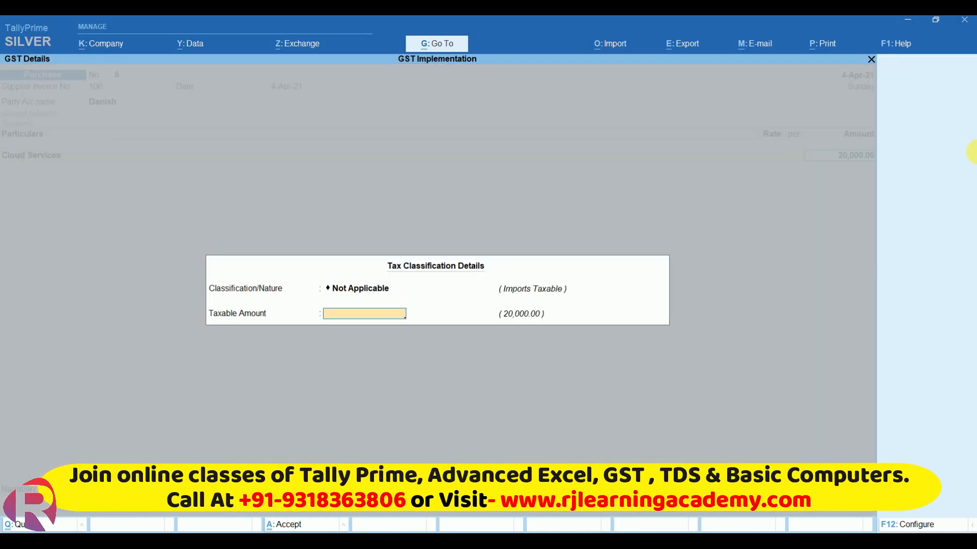
key("Return")
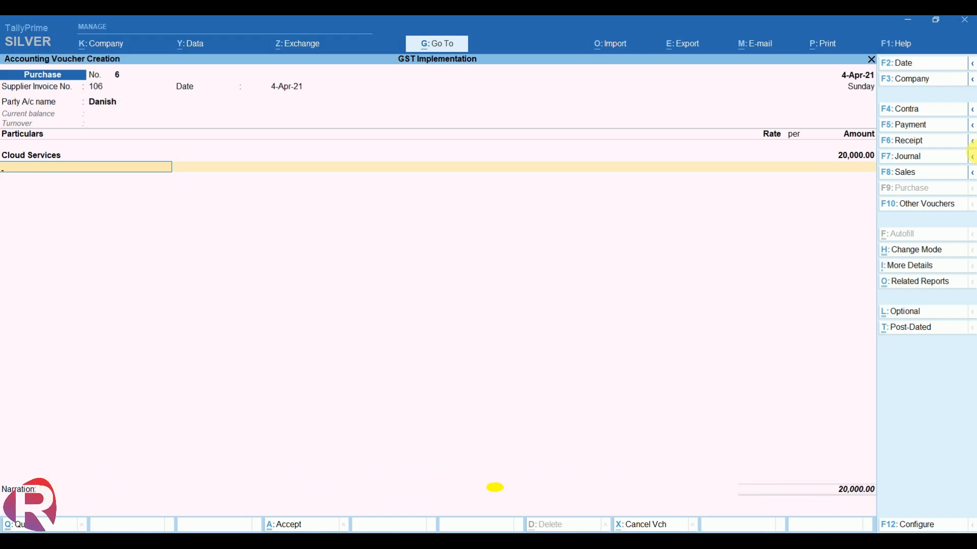
Add the Igst ledger as the line below Cloud Services in the purchase voucher
type("Cg")
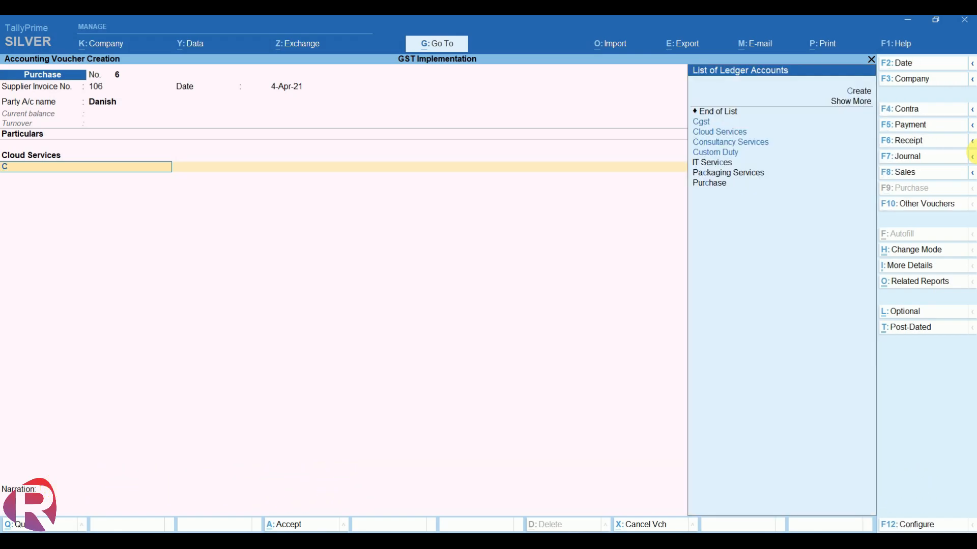
key("BackSpace")
key("BackSpace")
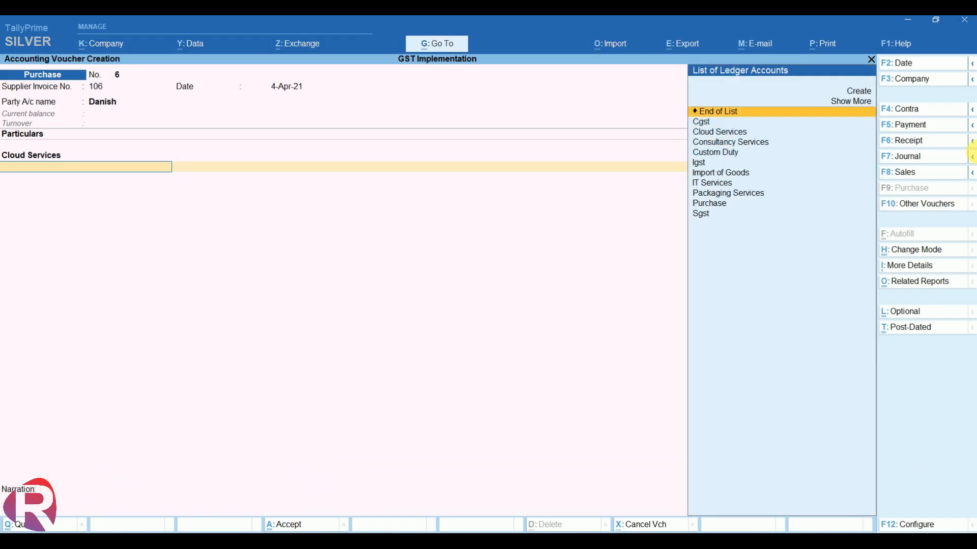
type("Ig")
key("Return")
key("Return")
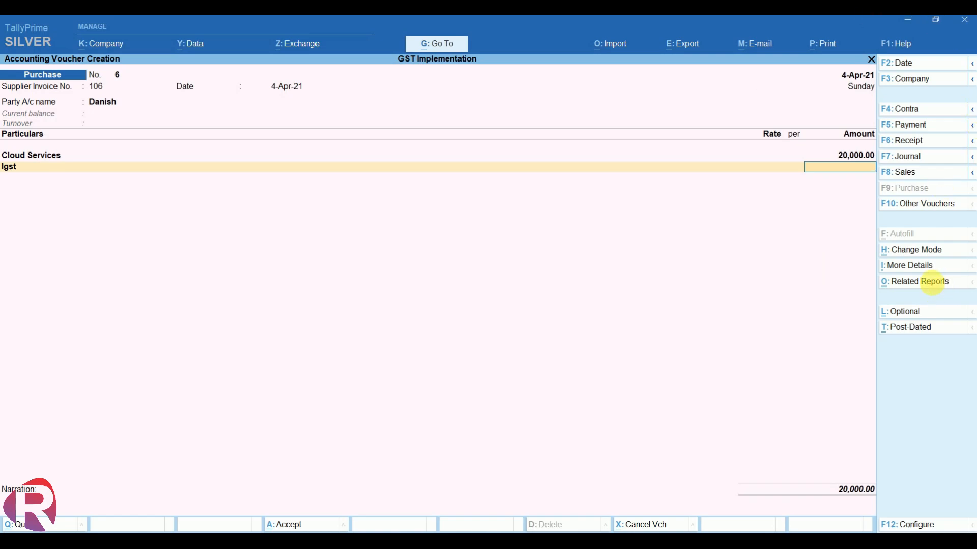
Check the voucher's detailed GST tax analysis, then save the purchase voucher with the Igst amount left blank
left_click(936, 283)
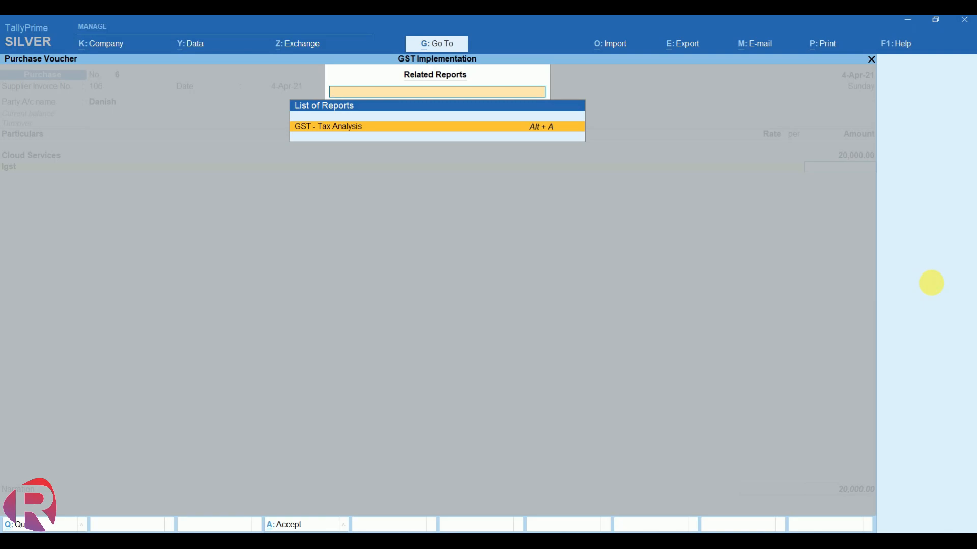
key("Return")
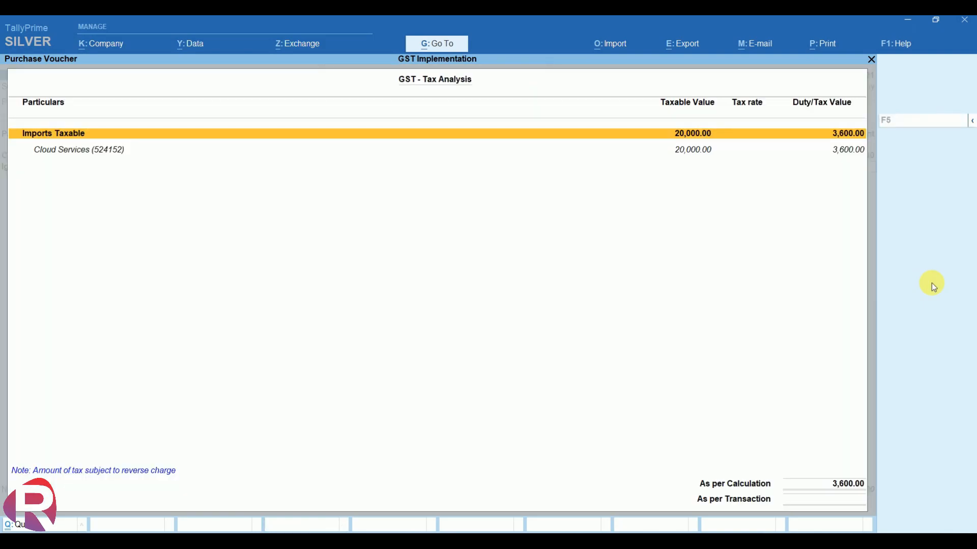
key("F5")
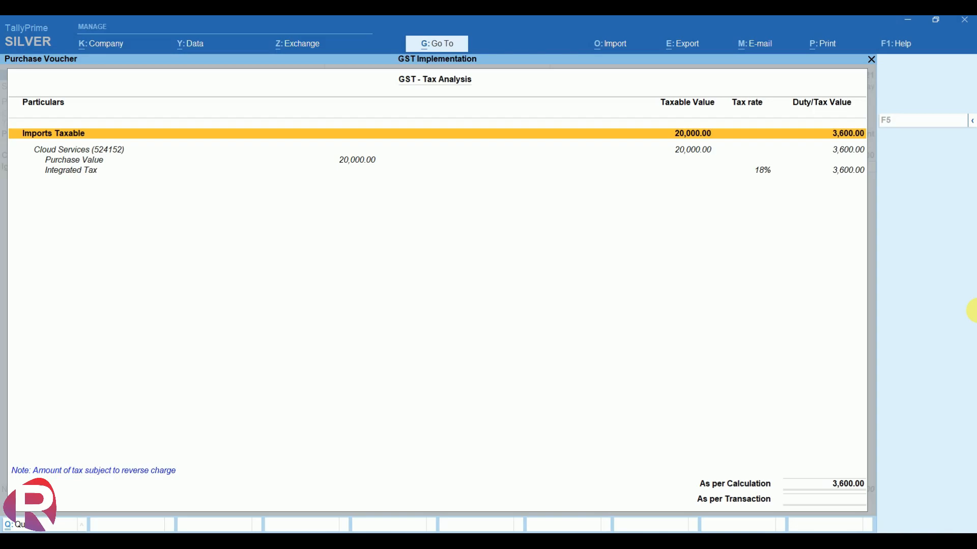
key("Escape")
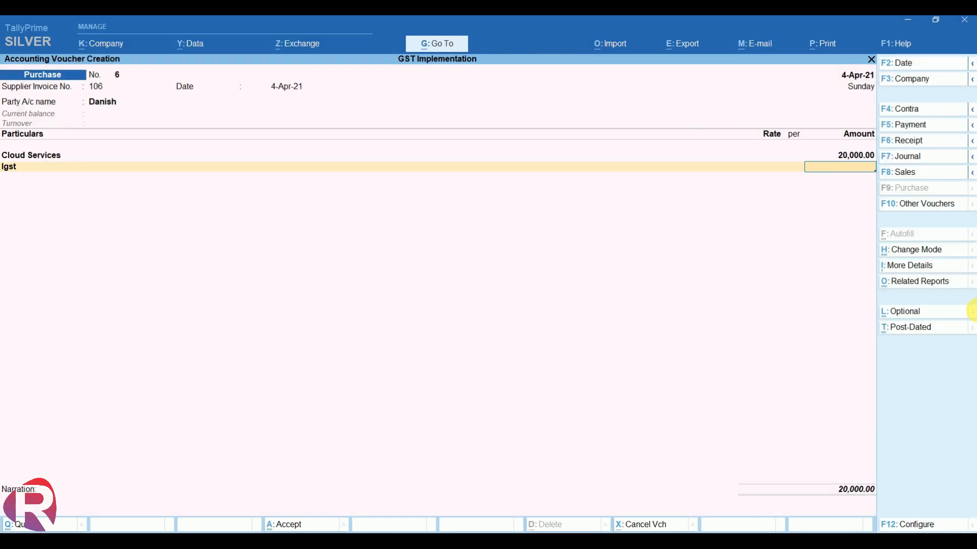
key("ctrl+a")
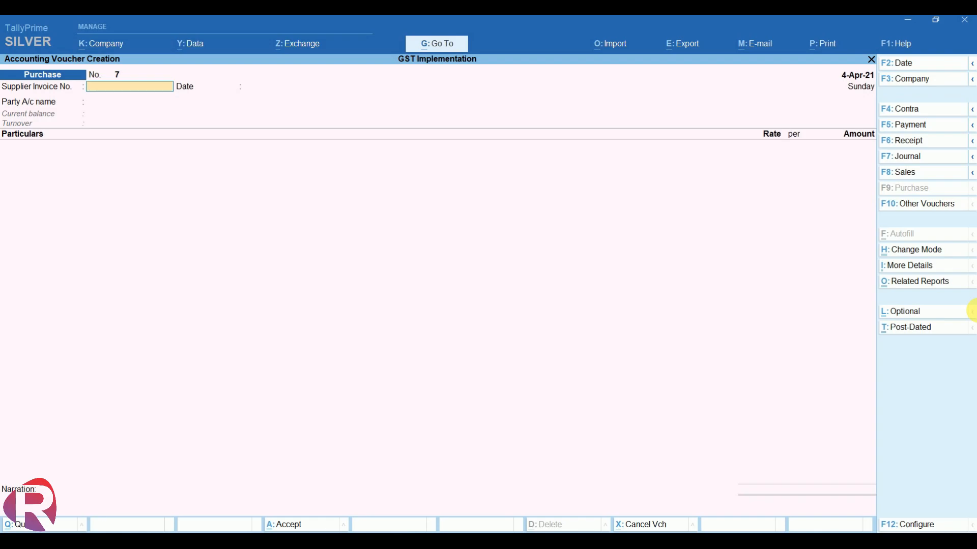
Open the GSTR-2 report from the list of GST reports
key("alt")
key("alt+g")
type("Gst")
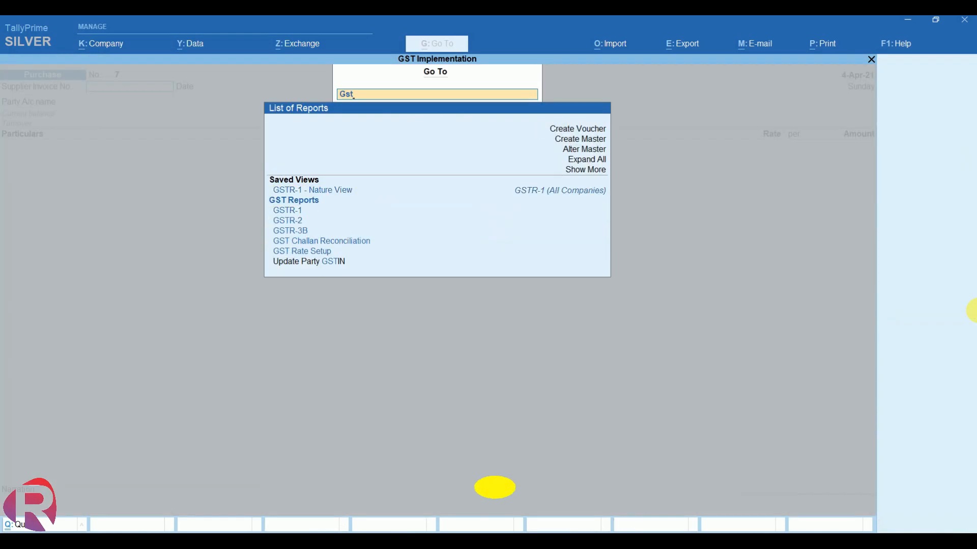
key("Down")
key("Down")
key("Down")
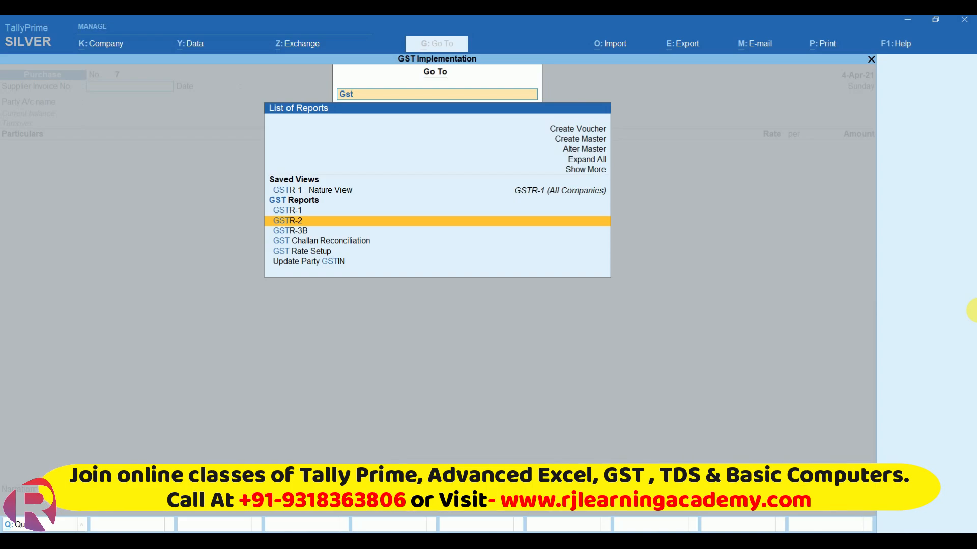
key("Return")
Examine the Import of Services - 4C row and the rows around it in the GSTR-2 report
key("Down")
key("Down")
key("Down")
key("Down")
key("Down")
key("Down")
key("Down")
key("Down")
key("Down")
key("Down")
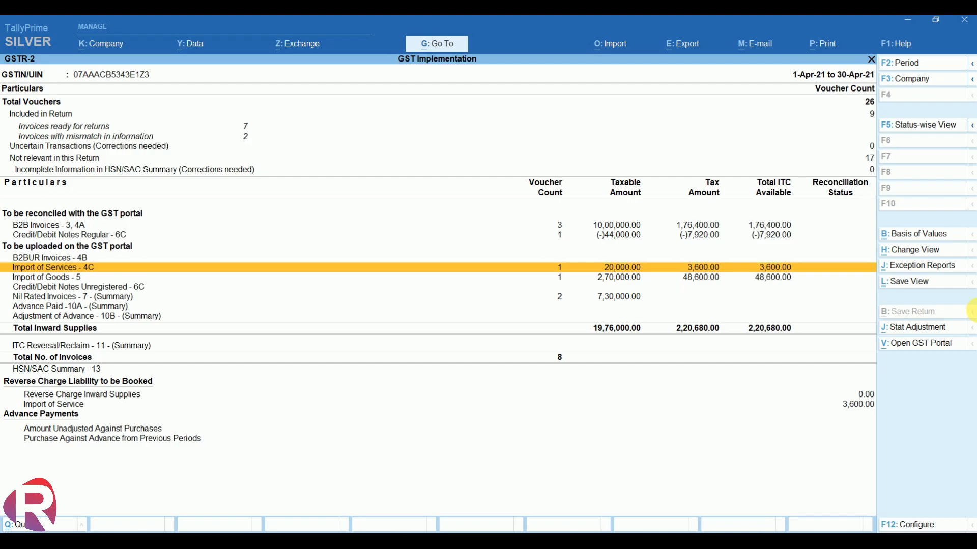
key("Down")
key("Down")
key("Down")
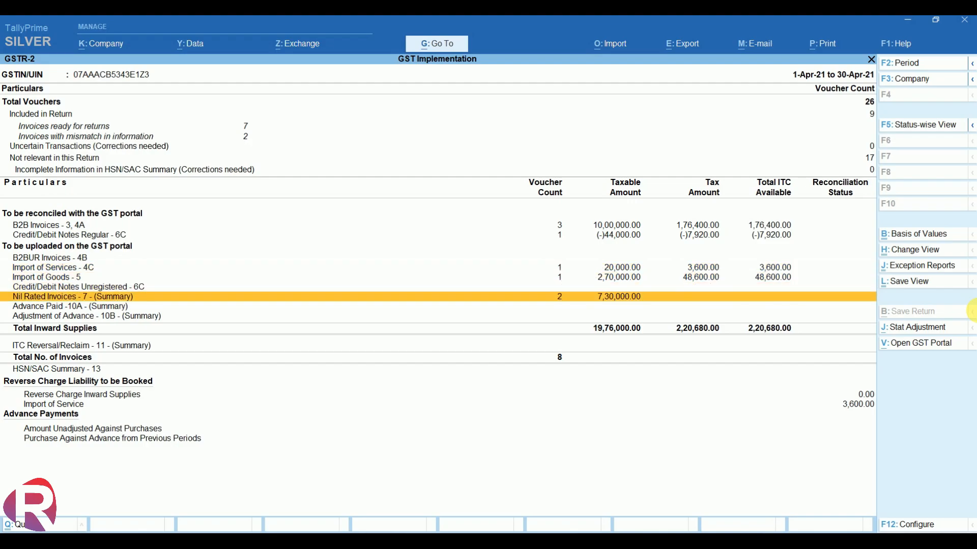
key("Up")
key("Up")
key("Up")
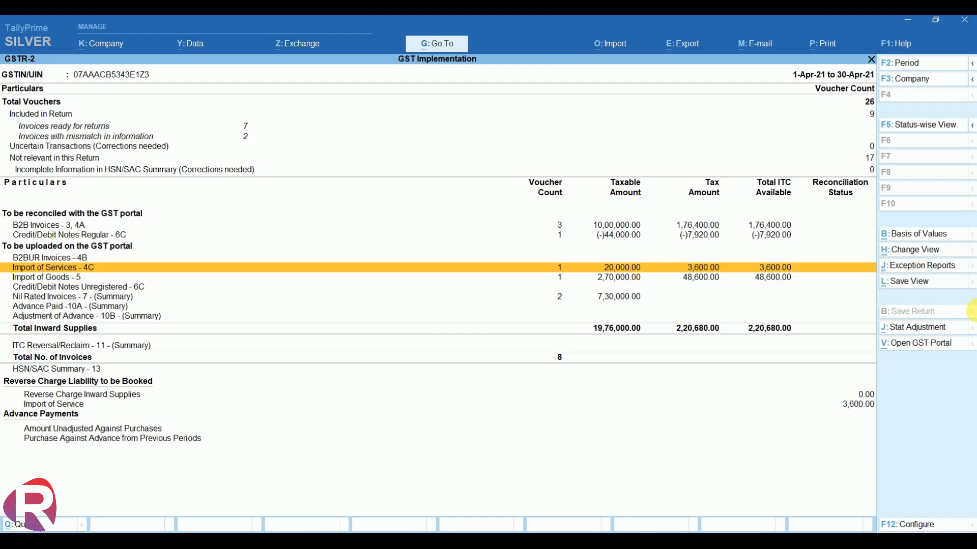
From the Import of Service liability to be booked, start a GST stat adjustment journal for Increase of Tax Liability on Import of services
key("Down")
key("Down")
key("Down")
key("Down")
key("Down")
key("Down")
key("Down")
key("Down")
key("Down")
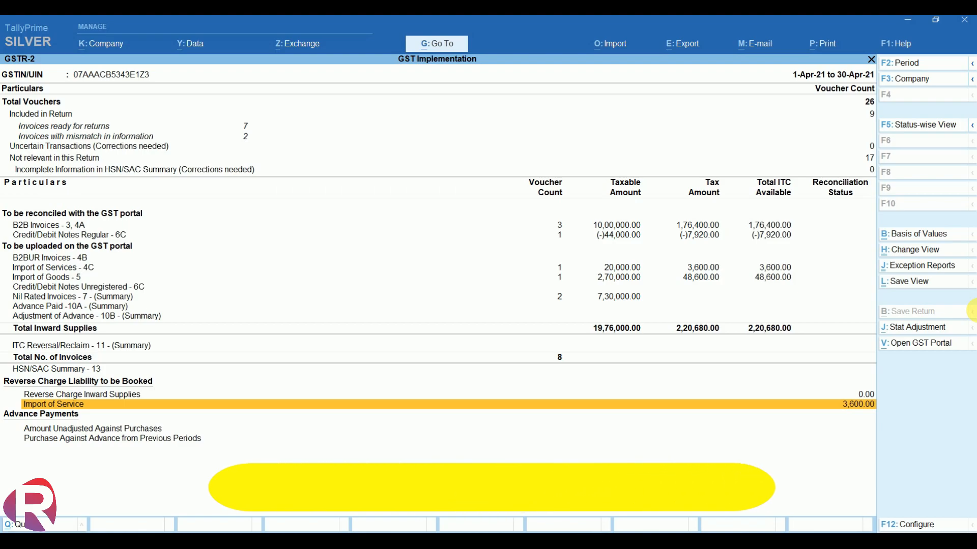
key("Return")
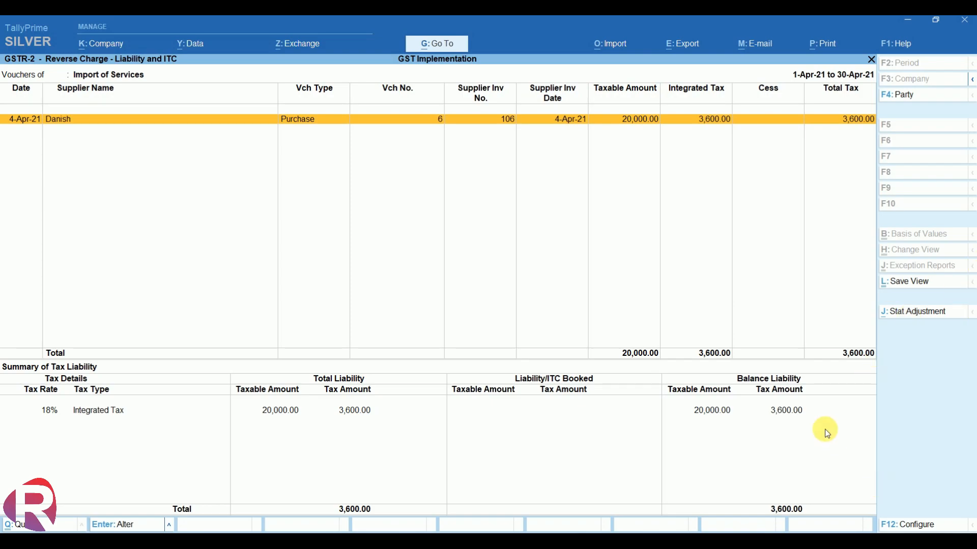
left_click(930, 316)
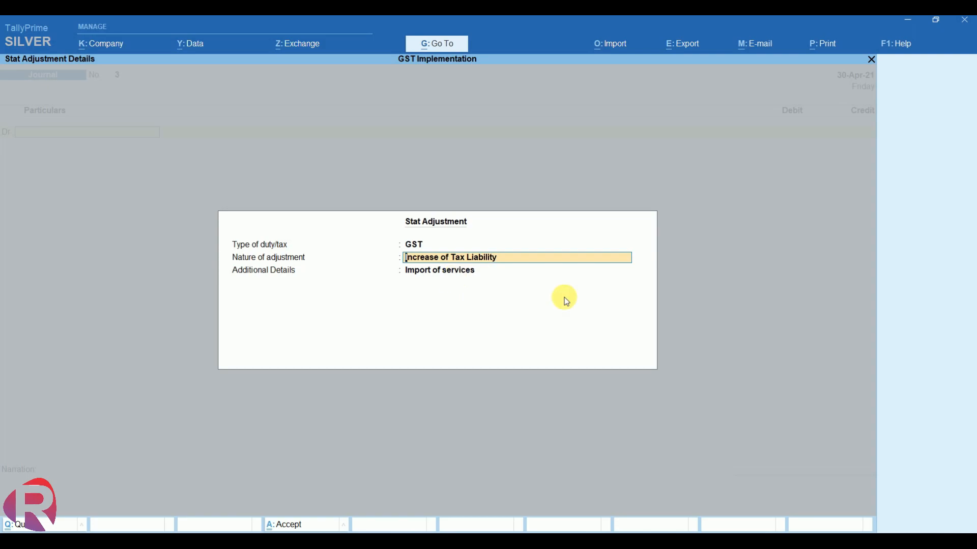
key("ctrl+a")
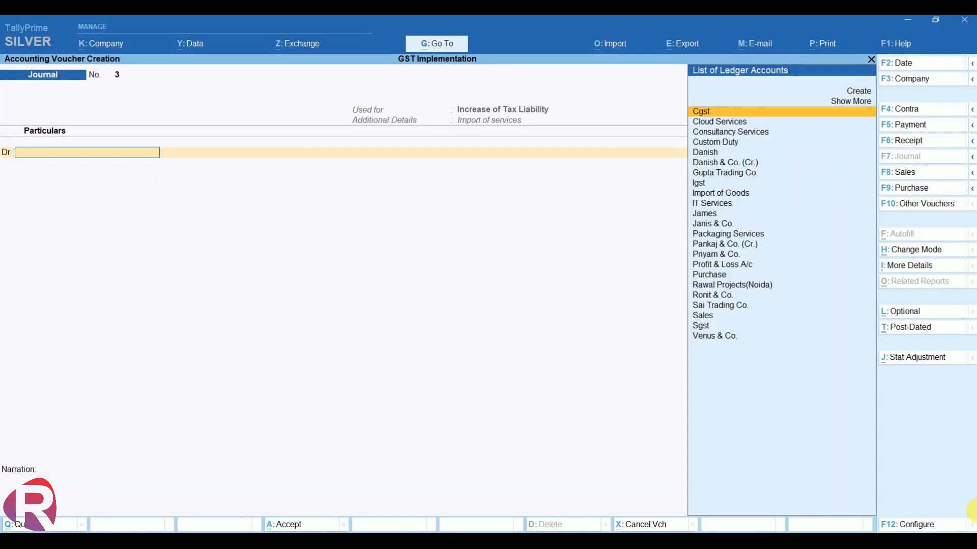
Create a new ledger named Import of Service under the Current Assets group for the debit line
key("alt+c")
type("Im")
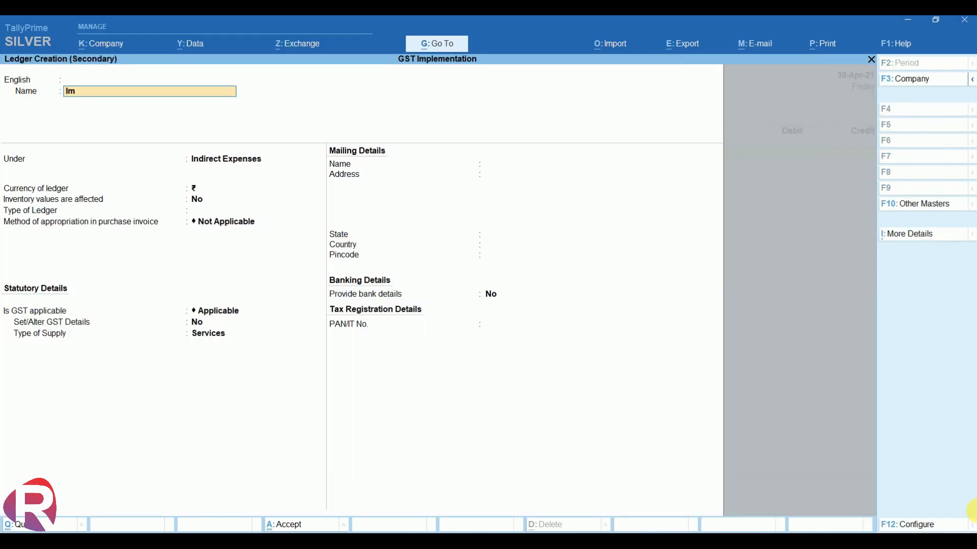
type("port of Service")
key("Return")
key("Return")
key("Return")
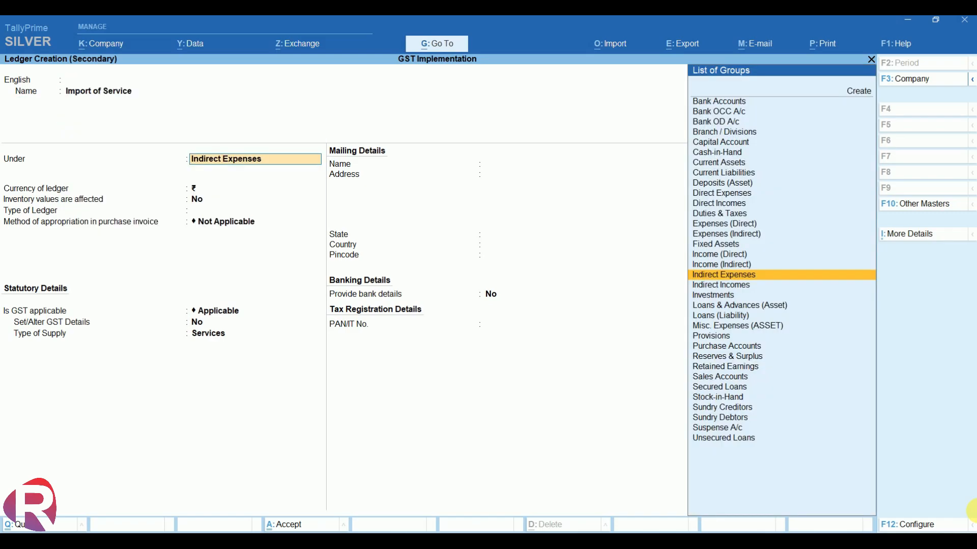
type("Cu")
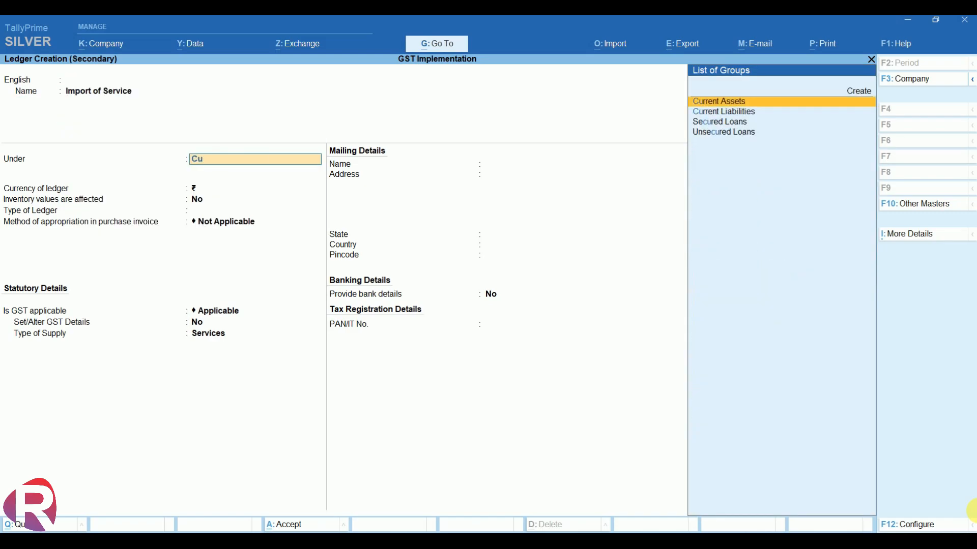
key("Return")
Keep the remaining ledger defaults, with assessable value Not Applicable, no bank details and a blank PAN, and save the Import of Service ledger
key("Return")
key("Return")
key("Return")
key("Return")
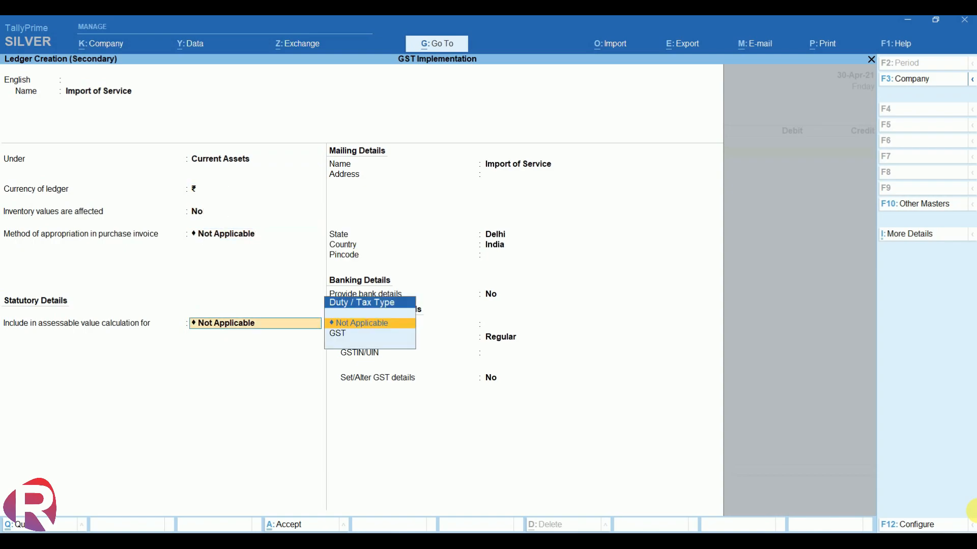
key("Return")
key("Return")
key("Return")
key("Return")
key("Return")
key("Return")
key("Return")
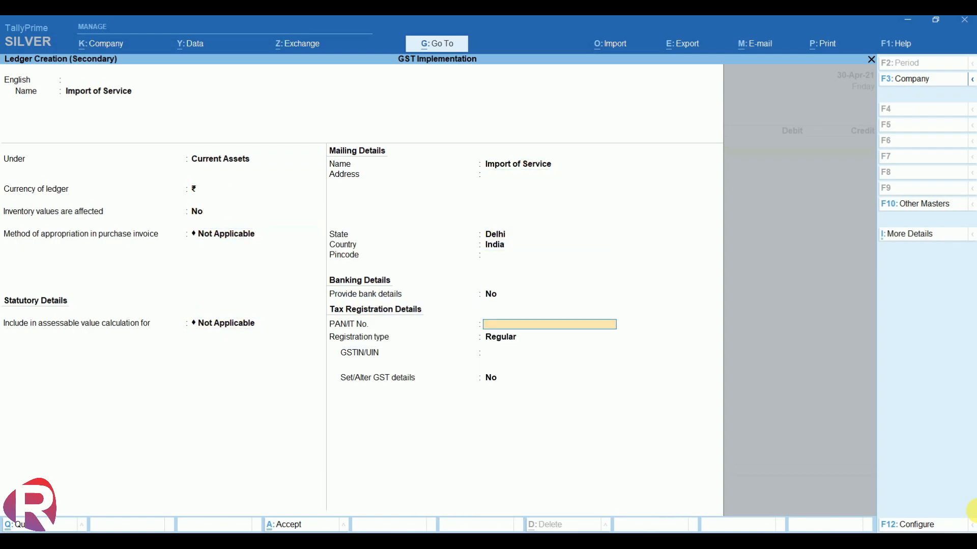
key("Return")
key("Return")
key("Return")
key("Return")
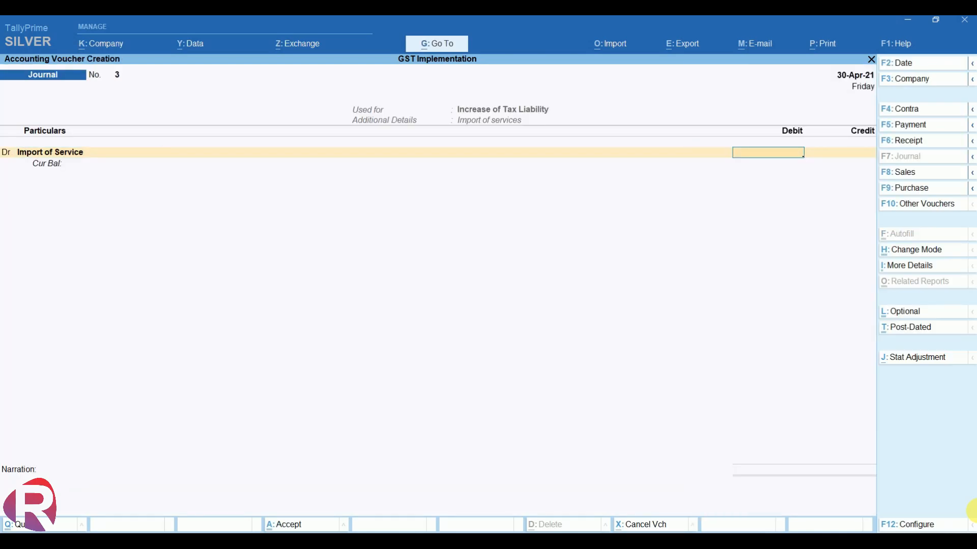
Debit Import of Service with 3600 and choose Igst as the credit ledger
type("3600")
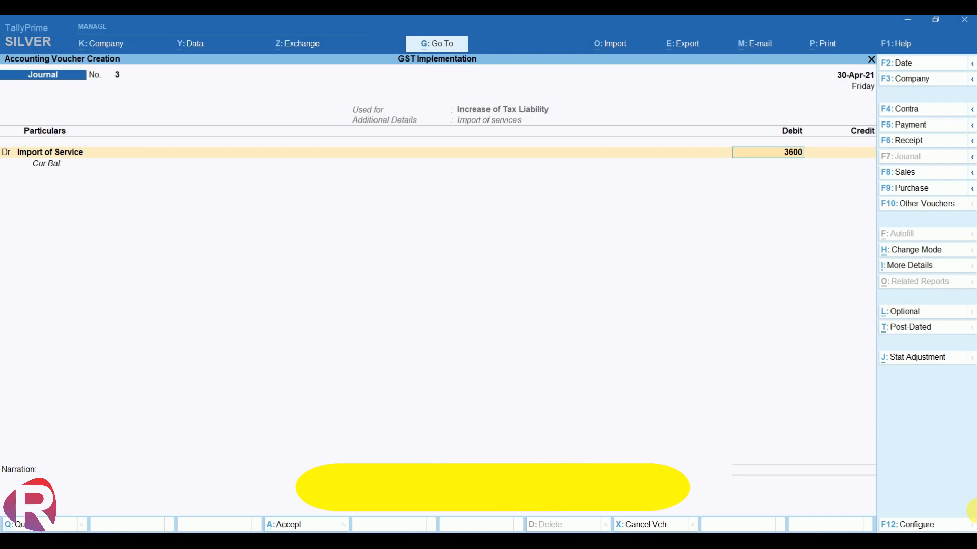
key("Return")
type("Ig")
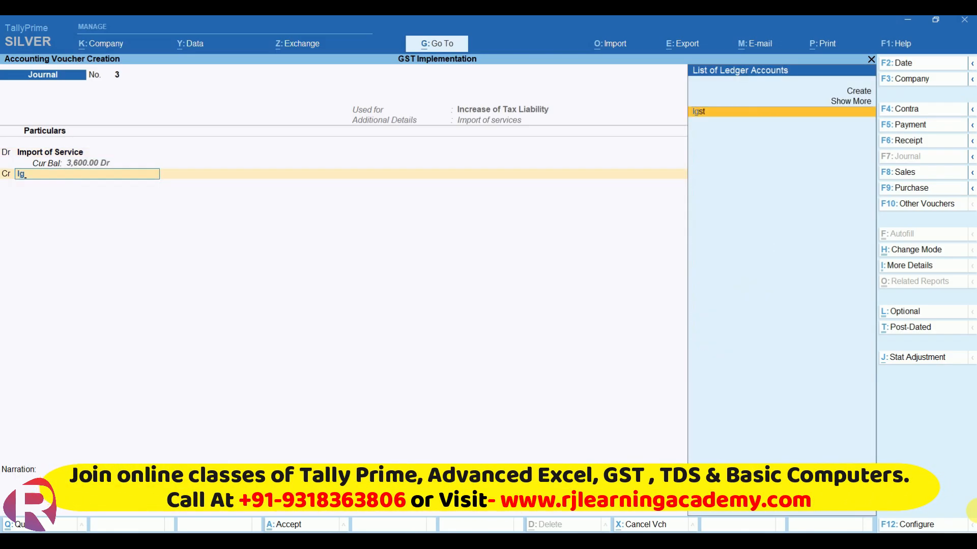
key("Return")
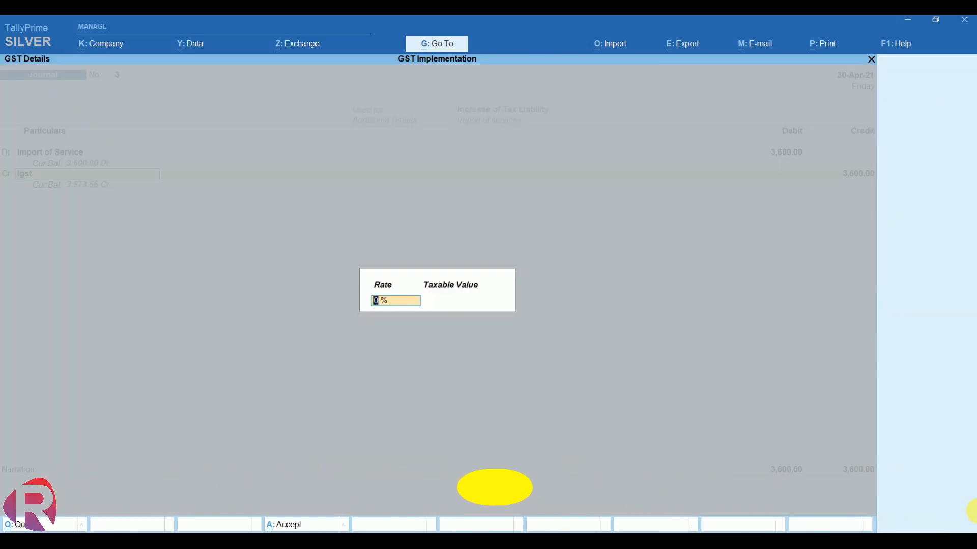
Set the Igst rate to 18% with a taxable value of 20000, and save the journal voucher without a narration
type("18")
key("Return")
type("20000")
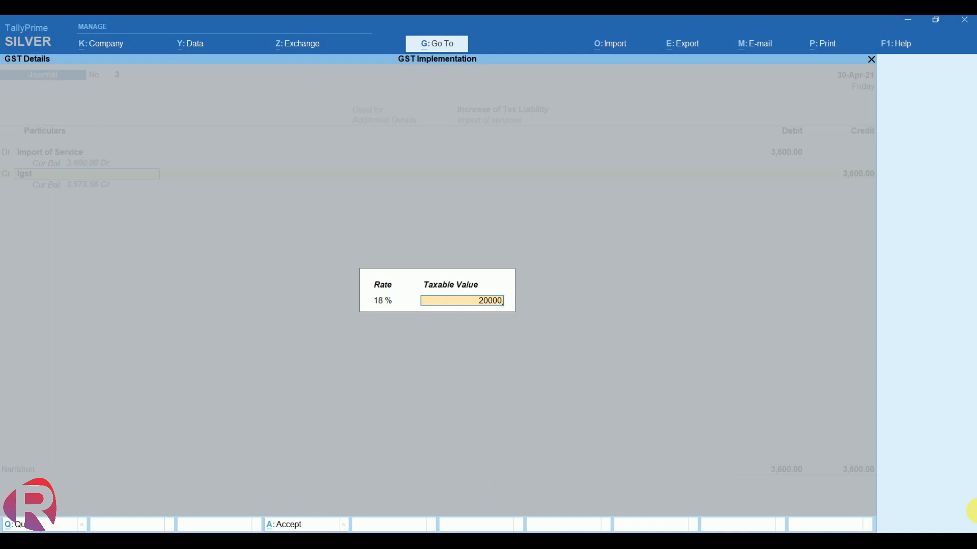
key("Return")
key("Return")
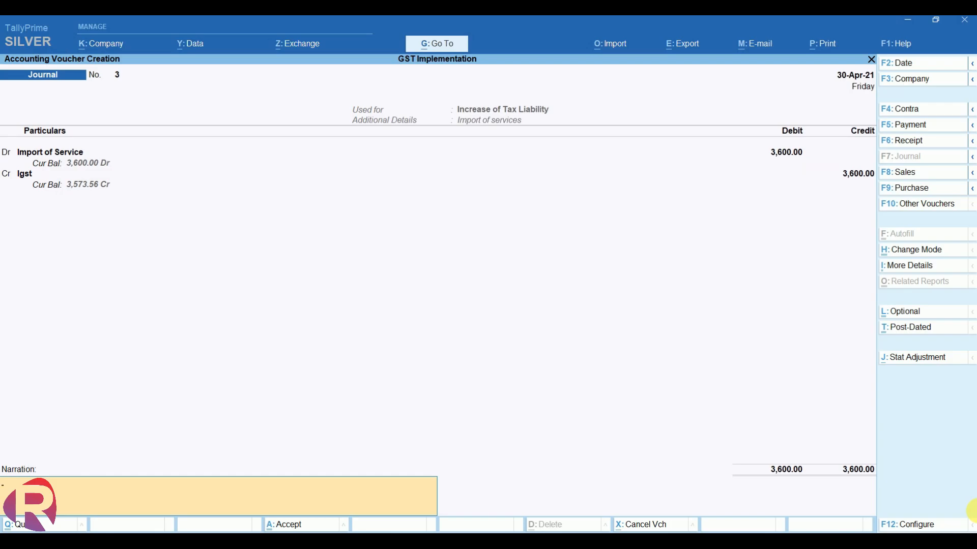
key("Return")
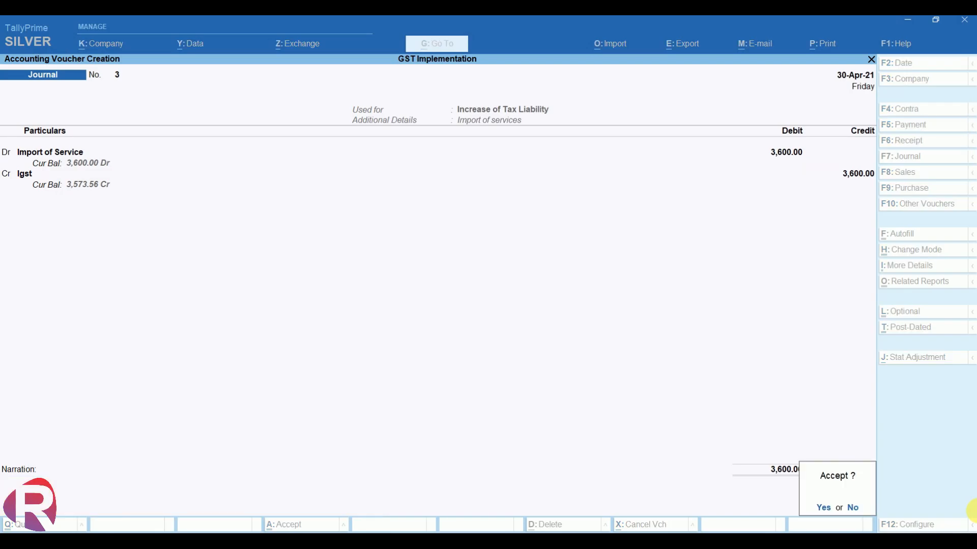
key("Return")
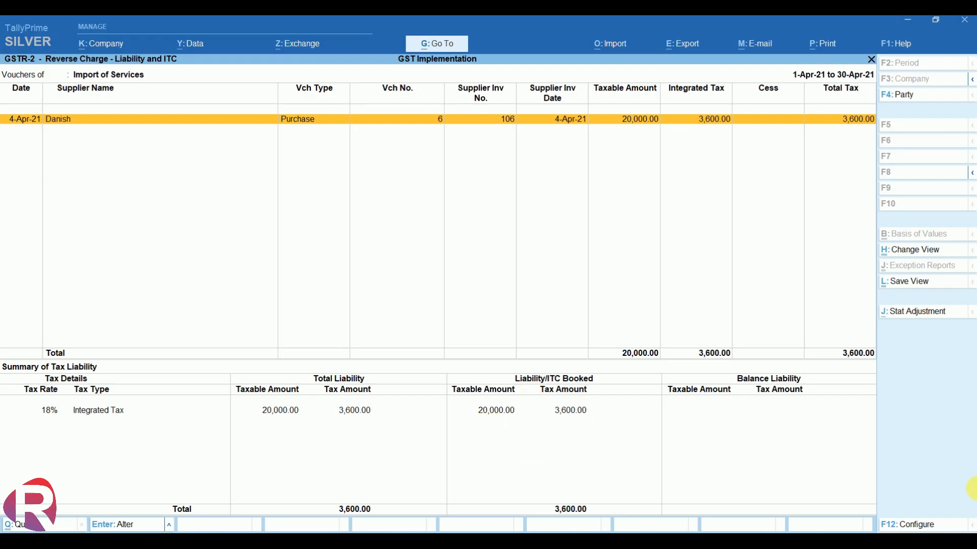
Leave the GSTR-2 report and the blank purchase voucher, and open the Balance Sheet
key("Escape")
key("Escape")
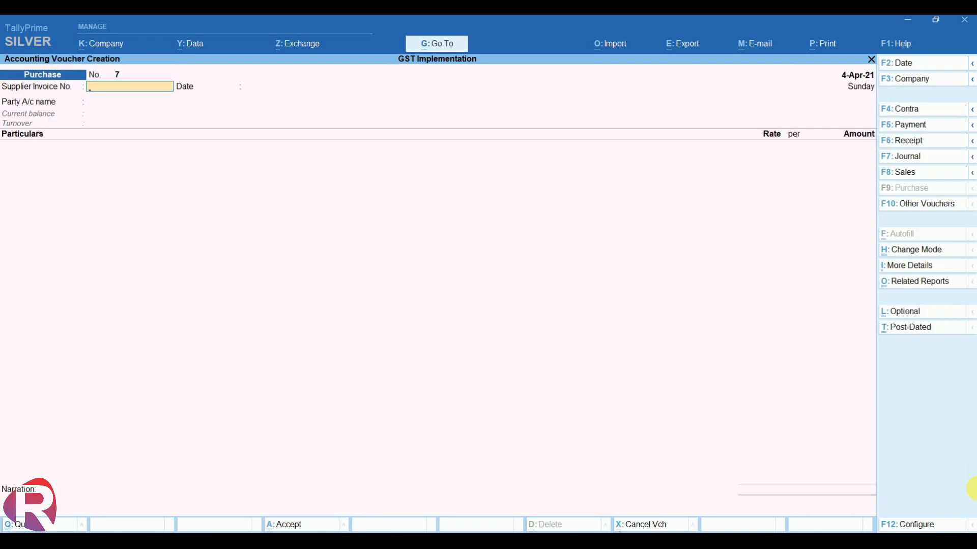
key("Escape")
key("y")
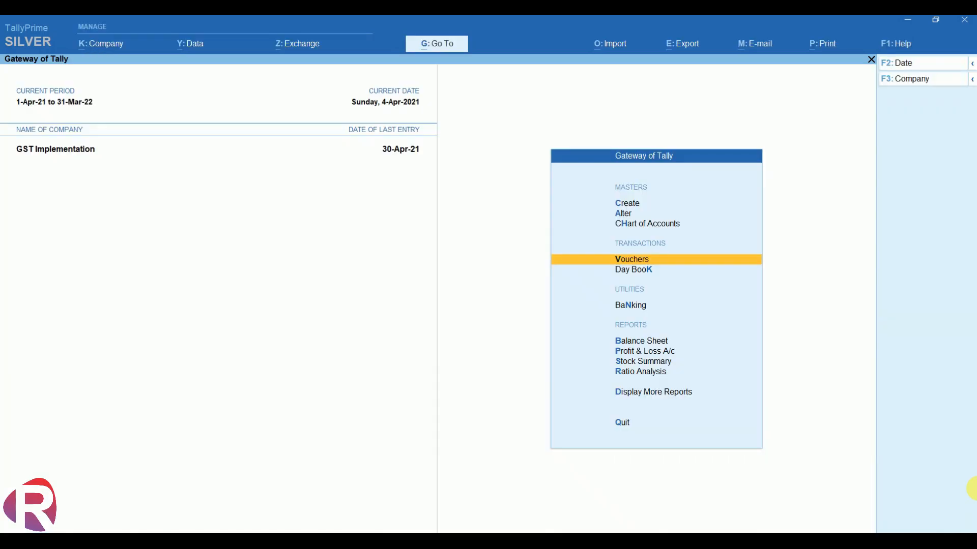
key("Down")
key("Down")
key("Down")
key("Down")
key("Up")
key("Return")
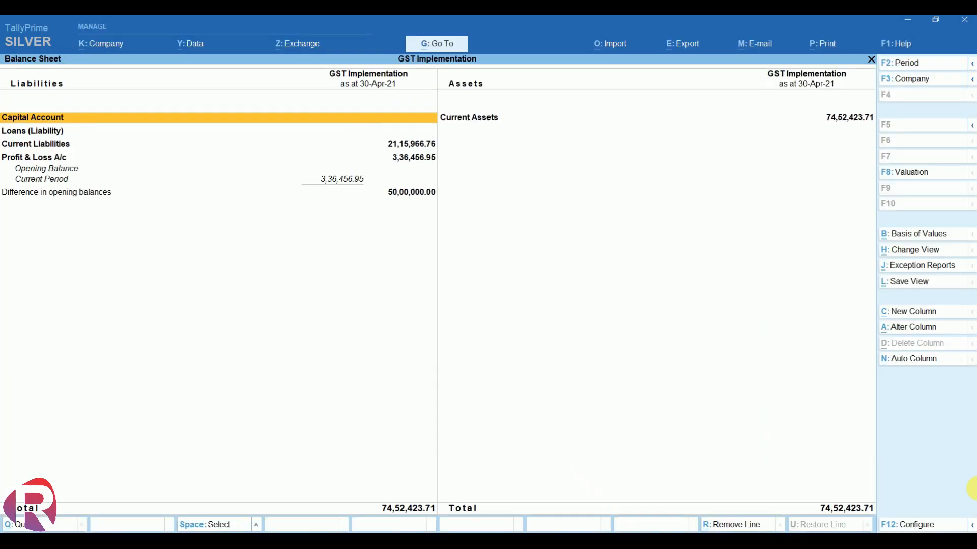
Show the Balance Sheet in detail and examine the Import of Service entry under Current Assets
key("alt+F5")
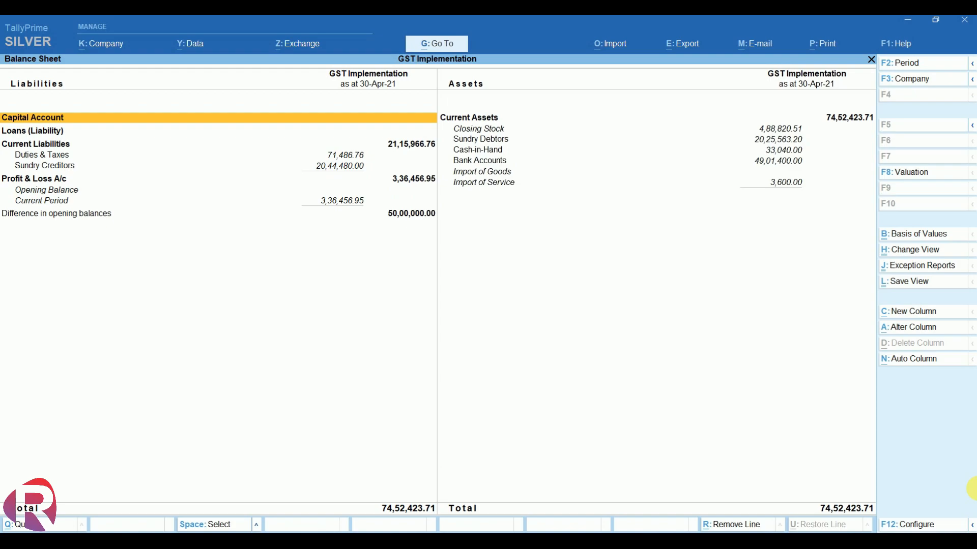
key("Right")
key("Down")
key("Down")
key("Down")
key("Down")
key("Down")
key("Down")
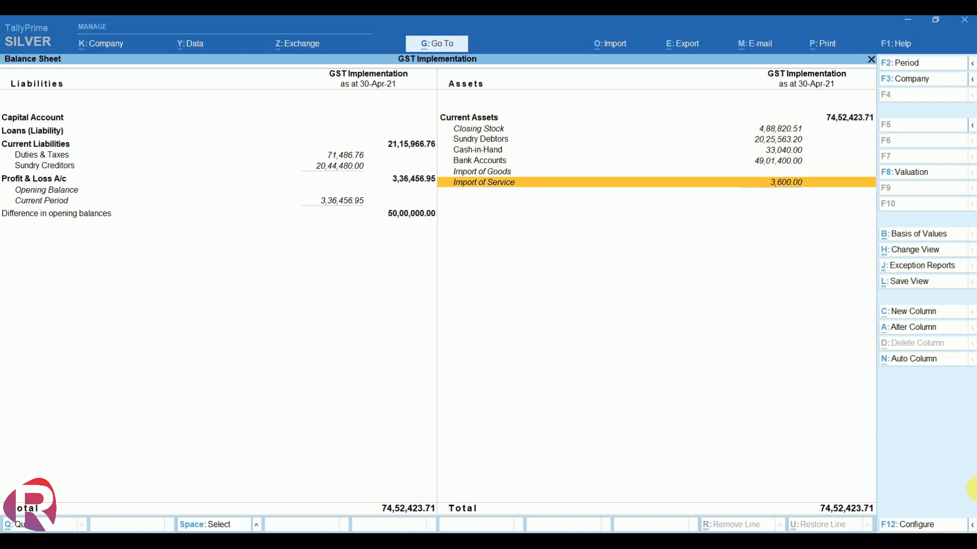
Drill down from Duties & Taxes in the Balance Sheet to the Igst ledger's monthly summary
key("Left")
key("Up")
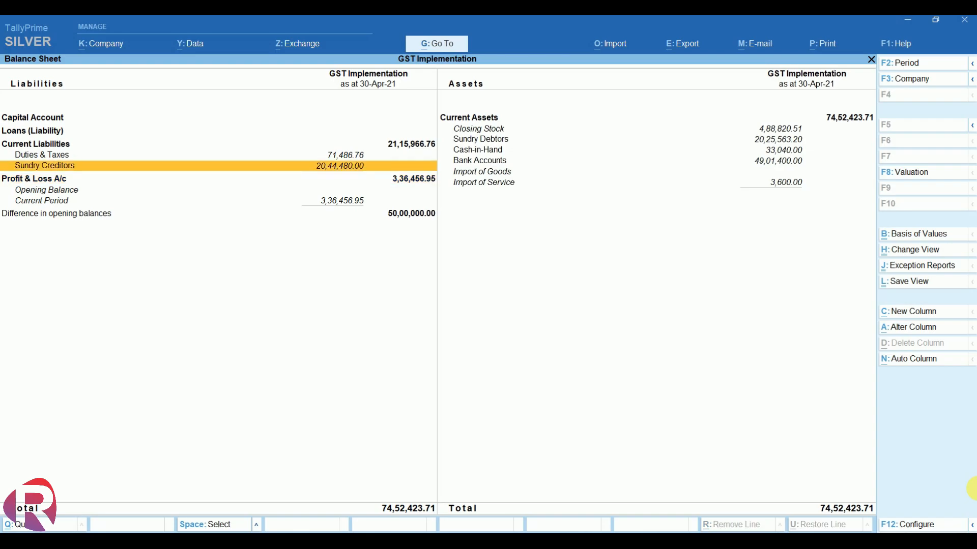
key("Up")
key("Return")
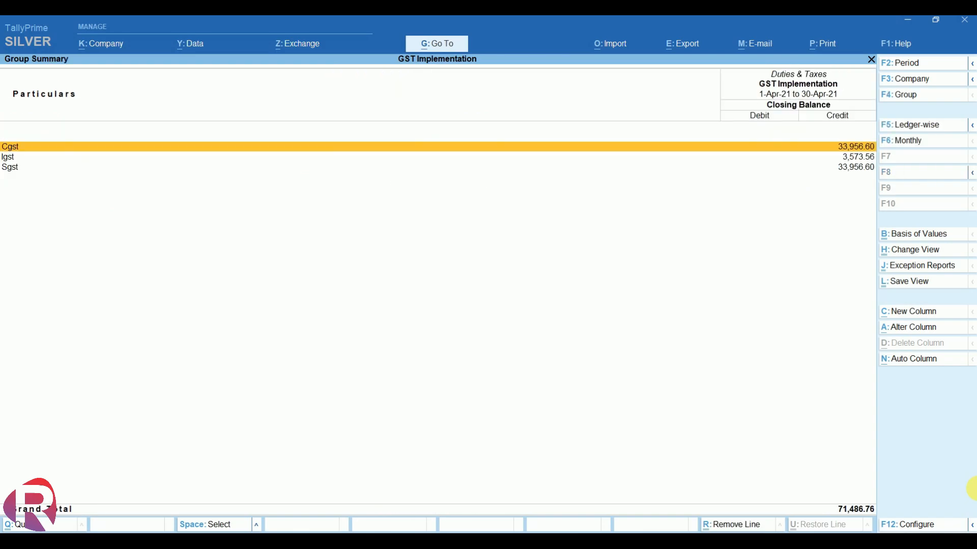
key("Down")
key("Return")
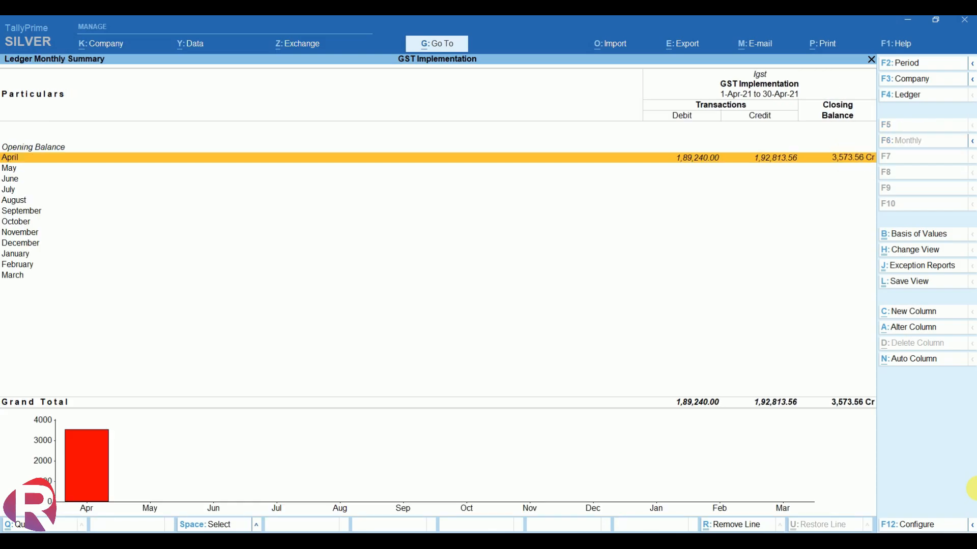
Examine the April Igst vouchers down to the Import of Service journal entry, and return to the Gateway of Tally
key("Return")
key("Down")
key("Down")
key("Down")
key("Down")
key("Down")
key("Down")
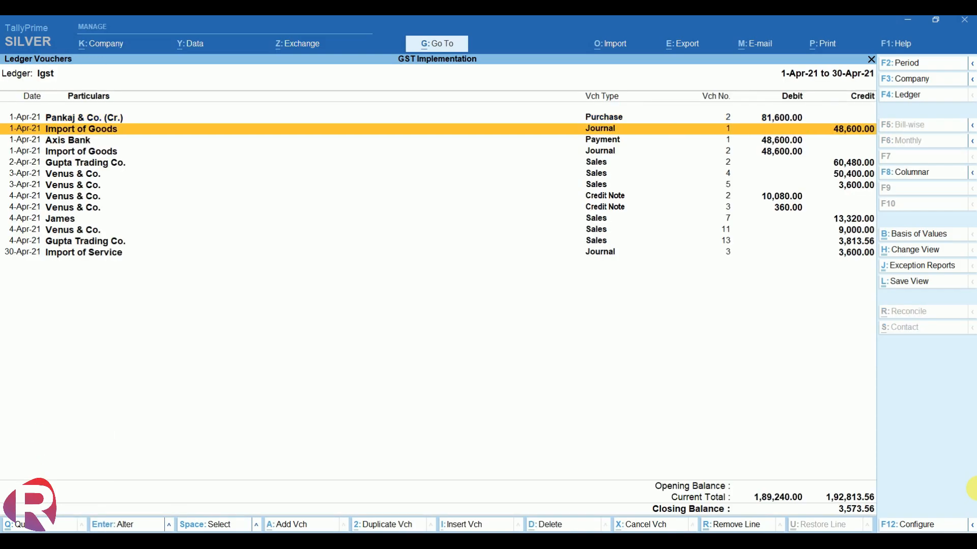
key("Down")
key("Down")
key("Down")
key("Down")
key("Down")
key("Down")
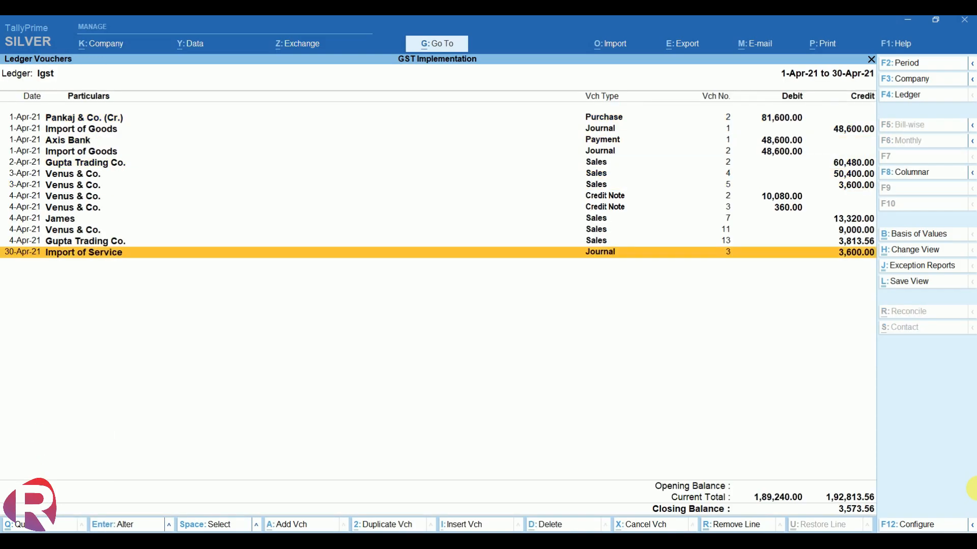
key("Up")
key("Down")
key("Escape")
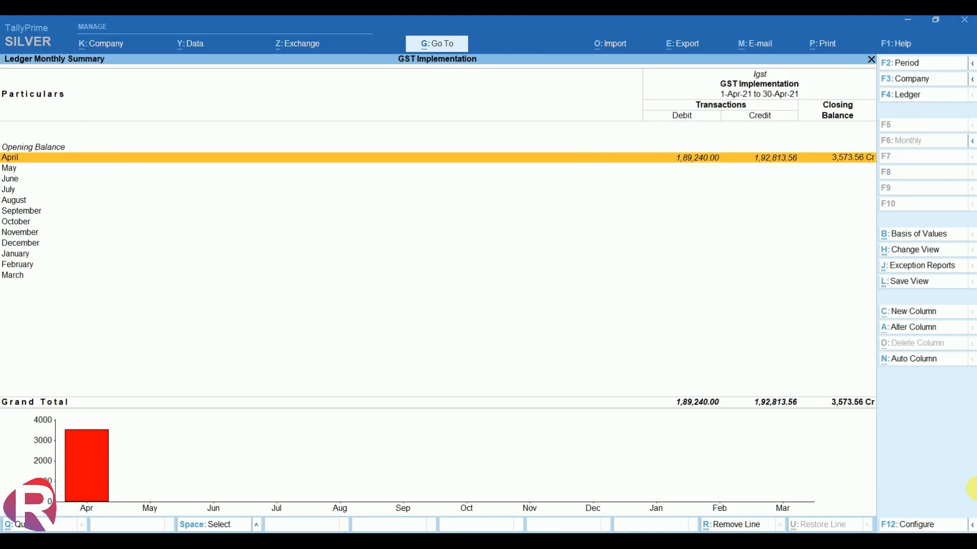
key("Escape")
key("Escape")
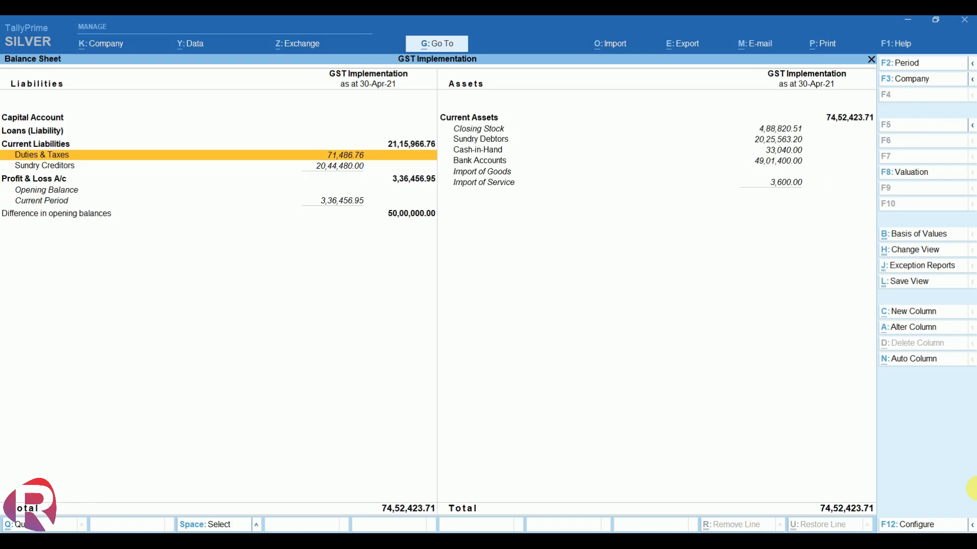
key("Escape")
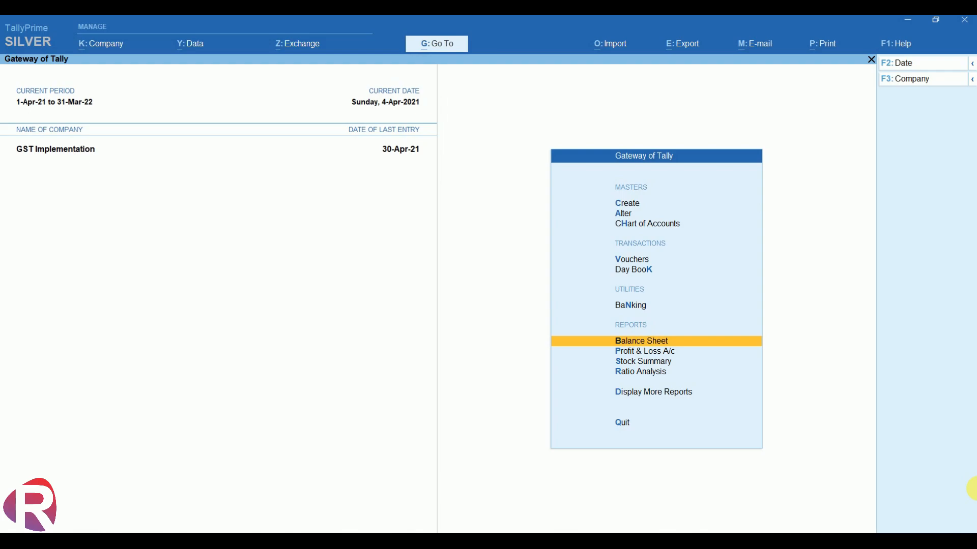
Start a payment voucher and set its date to 18-May-21
key("Up")
key("Up")
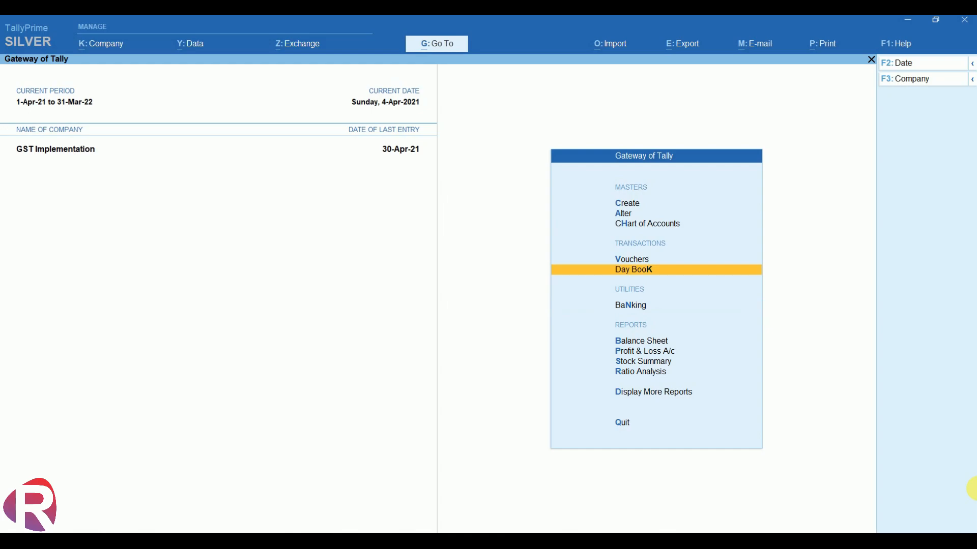
key("Up")
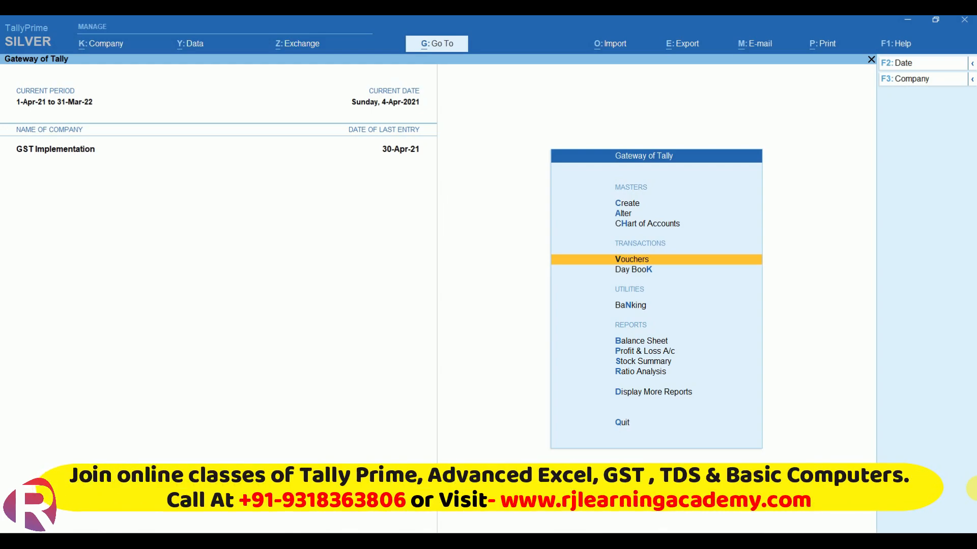
key("Return")
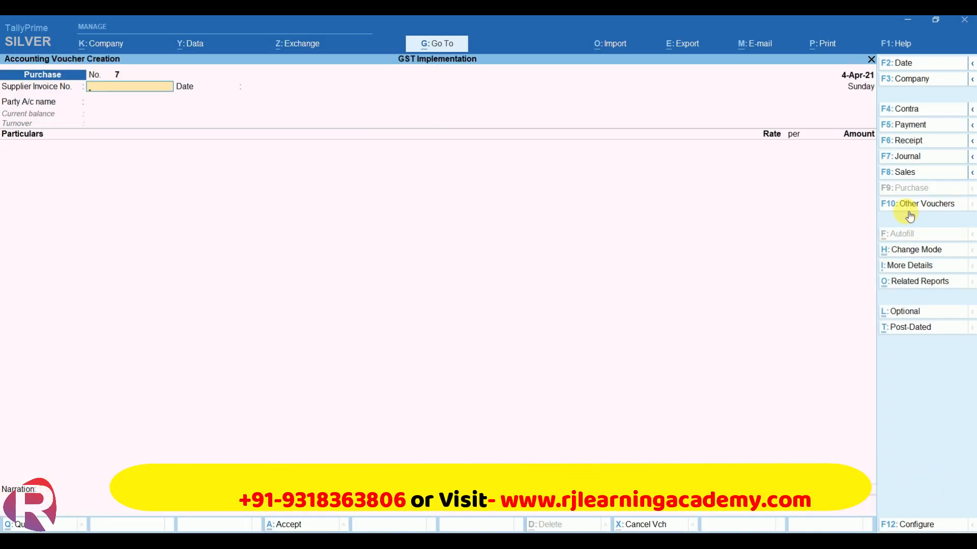
left_click(909, 130)
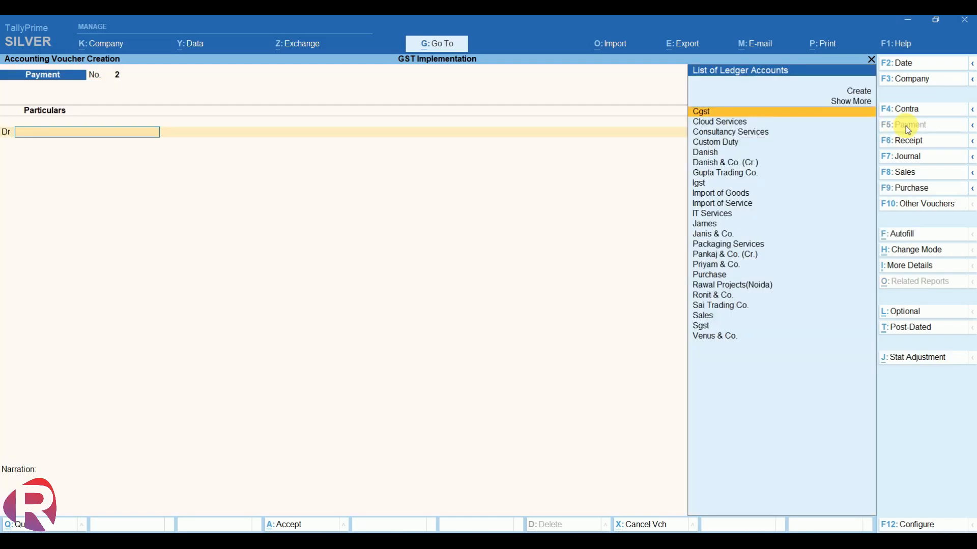
key("F2")
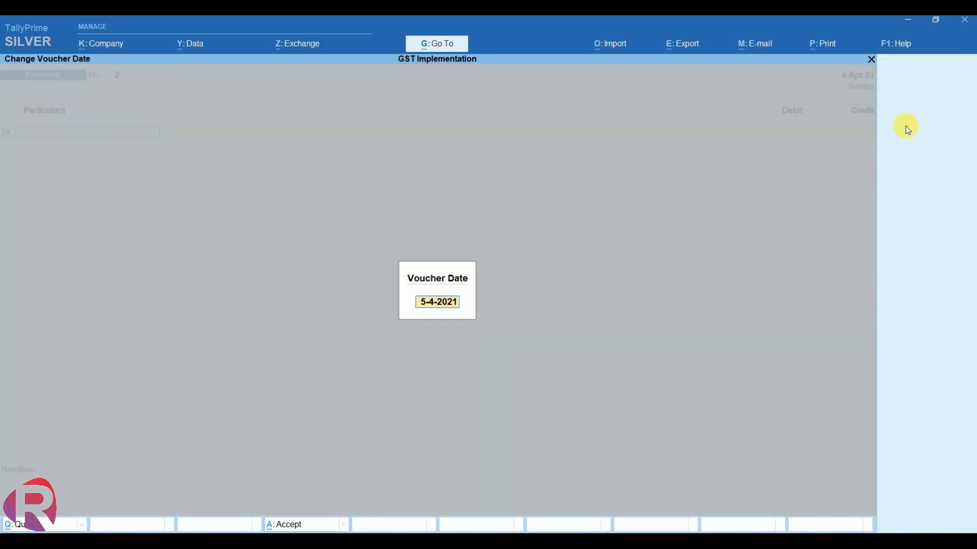
type("18-5")
key("Return")
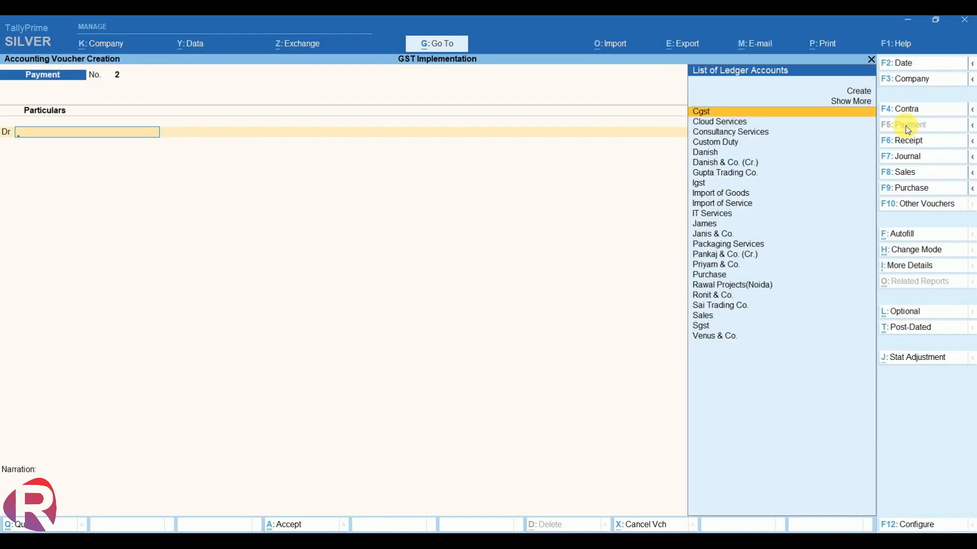
Autofill the voucher as a GST Stat Payment with payment type Recipient Liability for 1-Apr-21 to 30-Apr-21
left_click(902, 235)
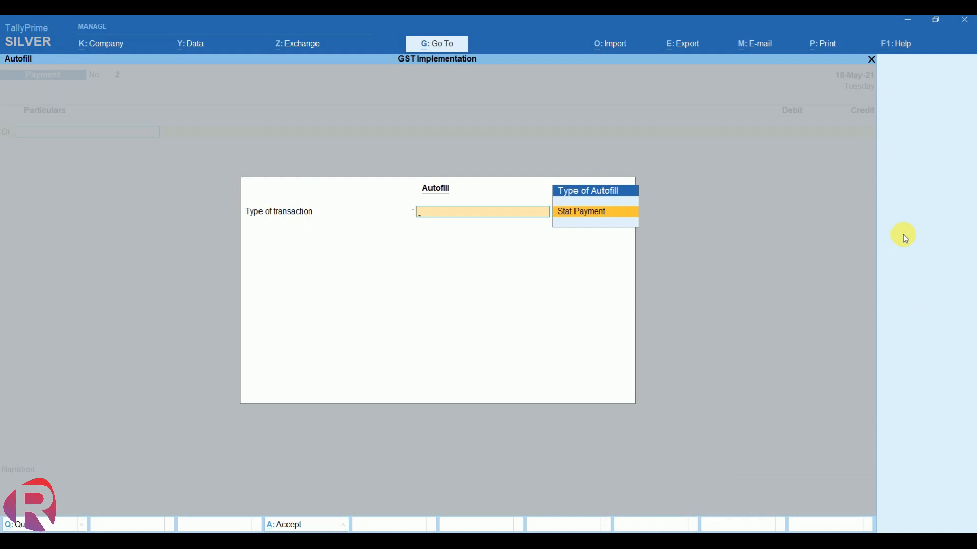
key("Return")
key("Return")
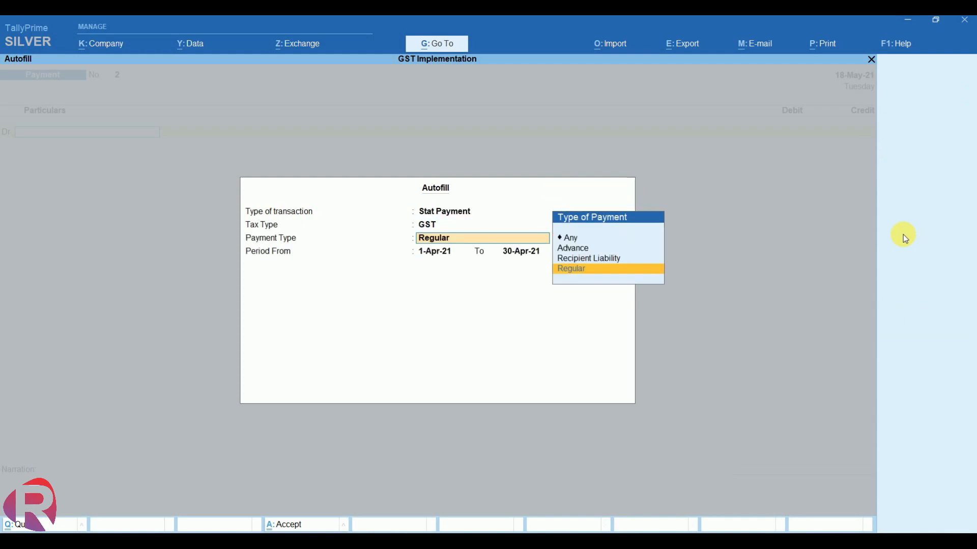
key("Up")
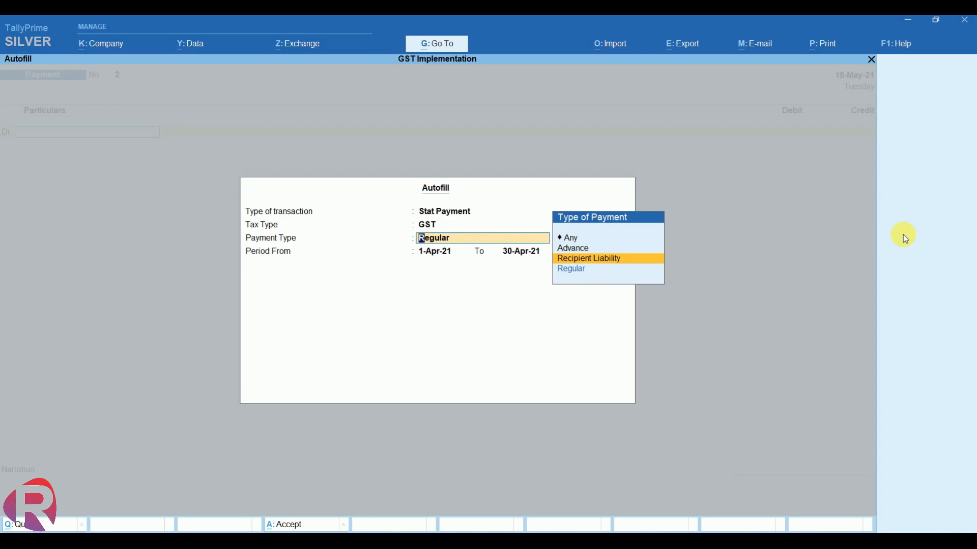
key("Return")
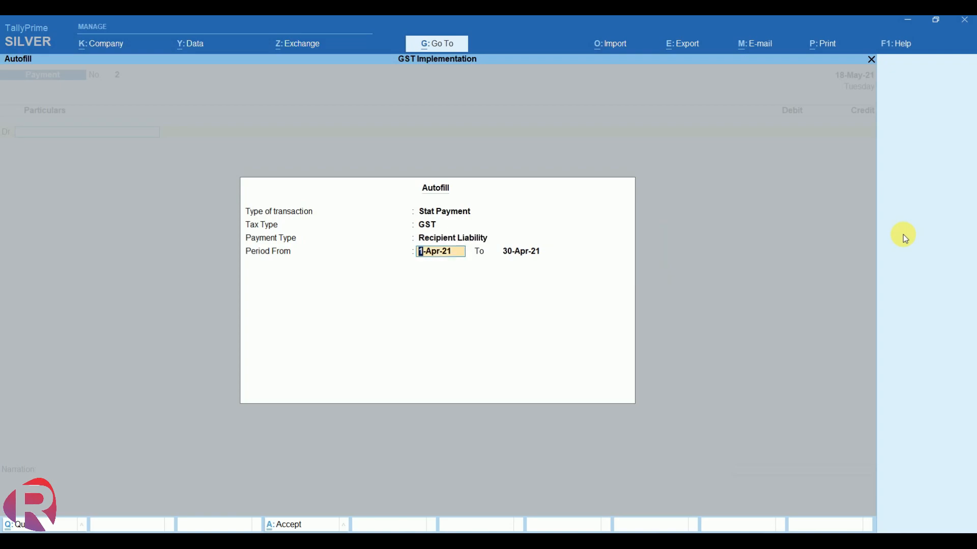
key("Return")
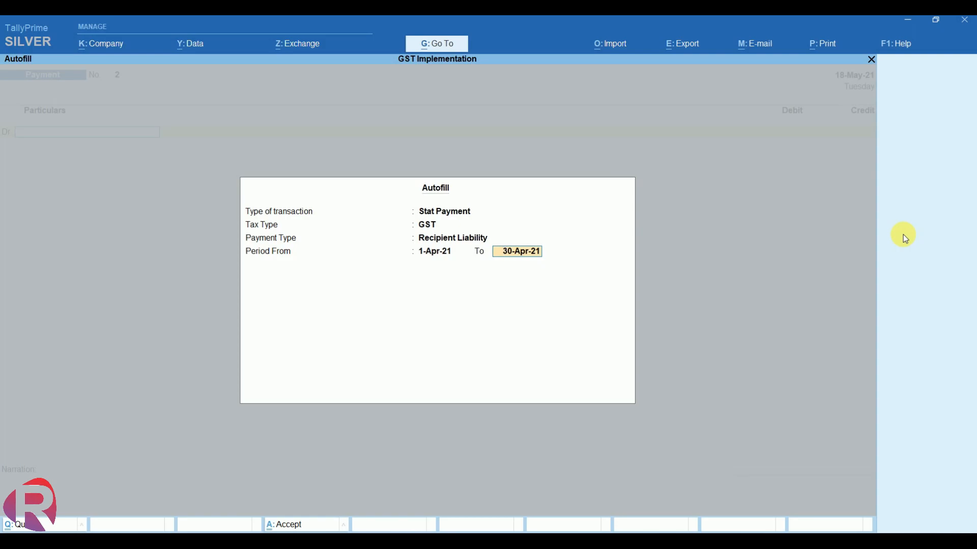
key("Return")
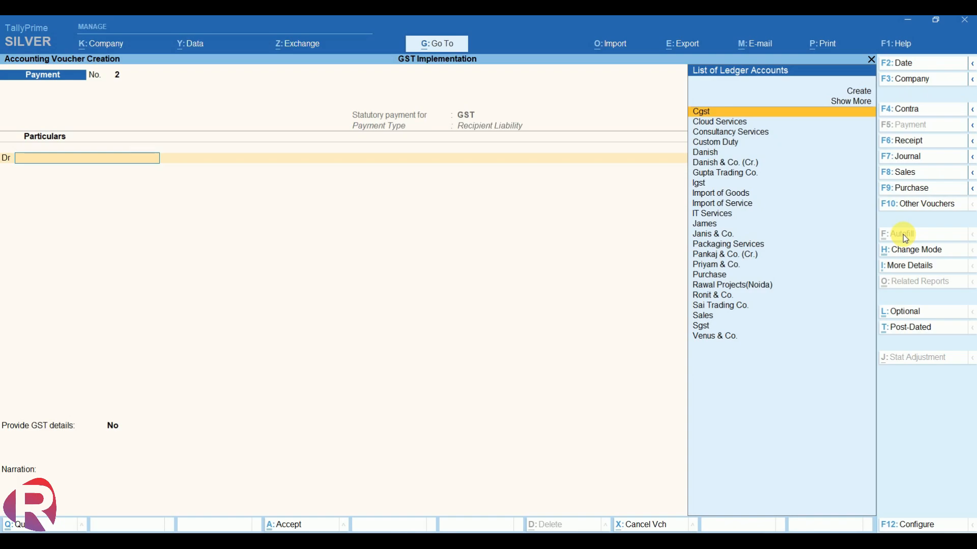
Debit Igst with 3600 and credit Axis Bank, accepting the default cheque allocation
type("Ig")
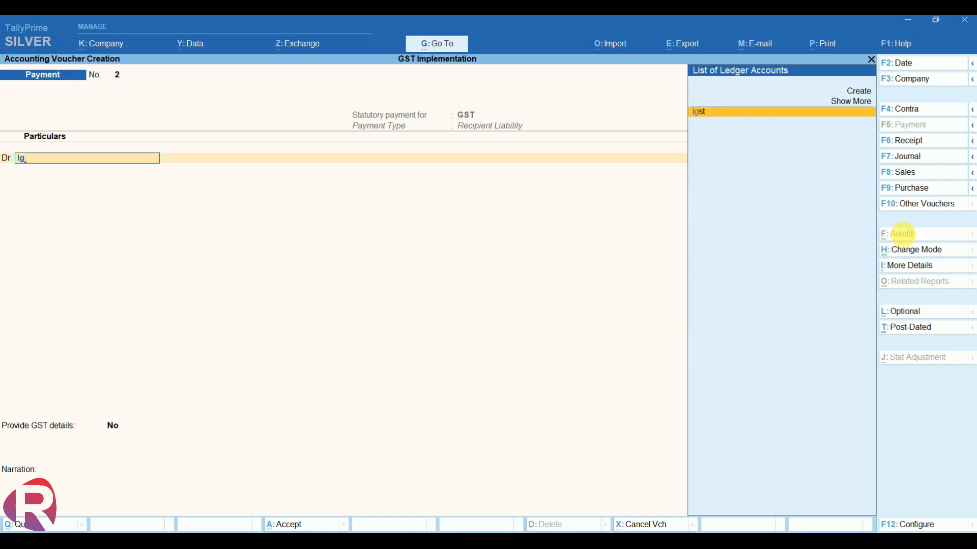
key("Return")
type("3600")
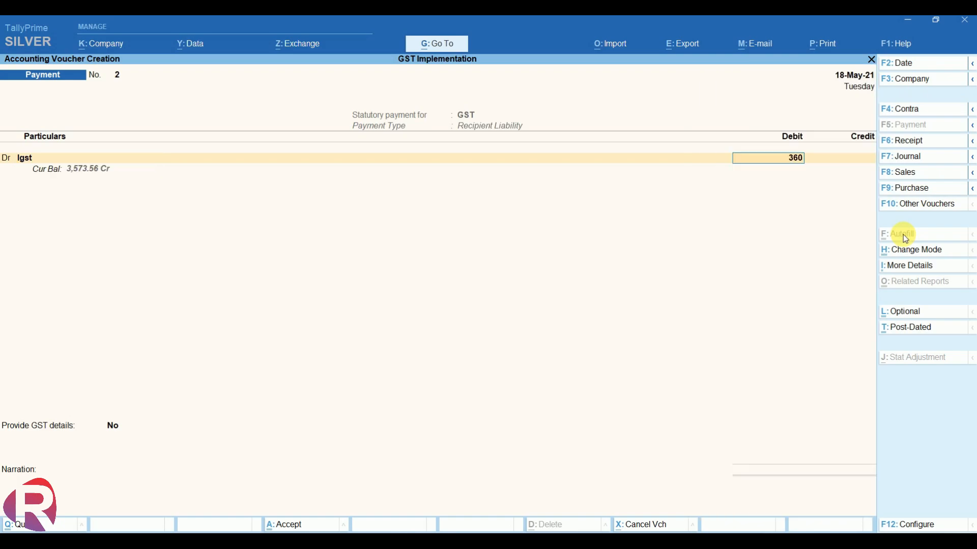
key("Return")
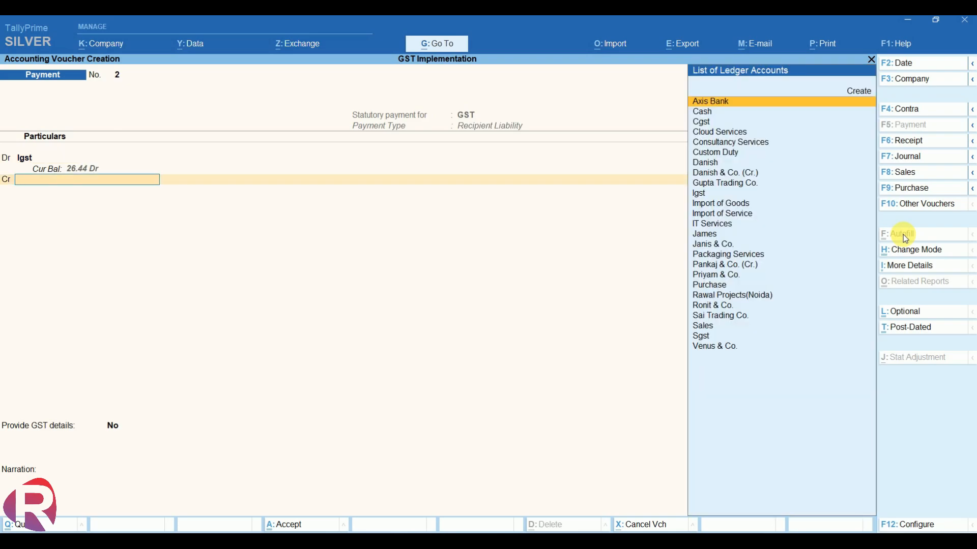
key("Return")
key("Return")
key("Return")
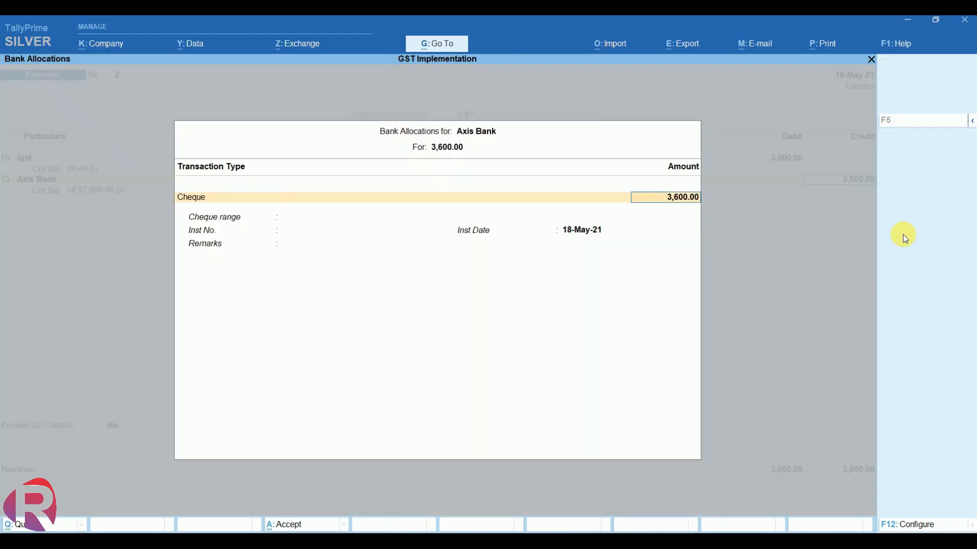
key("Return")
key("Return")
key("Return")
key("Return")
key("Return")
key("Return")
Enable the voucher's GST details and set the mode of payment to Debit Card - (e-payments)
key("BackSpace")
key("Down")
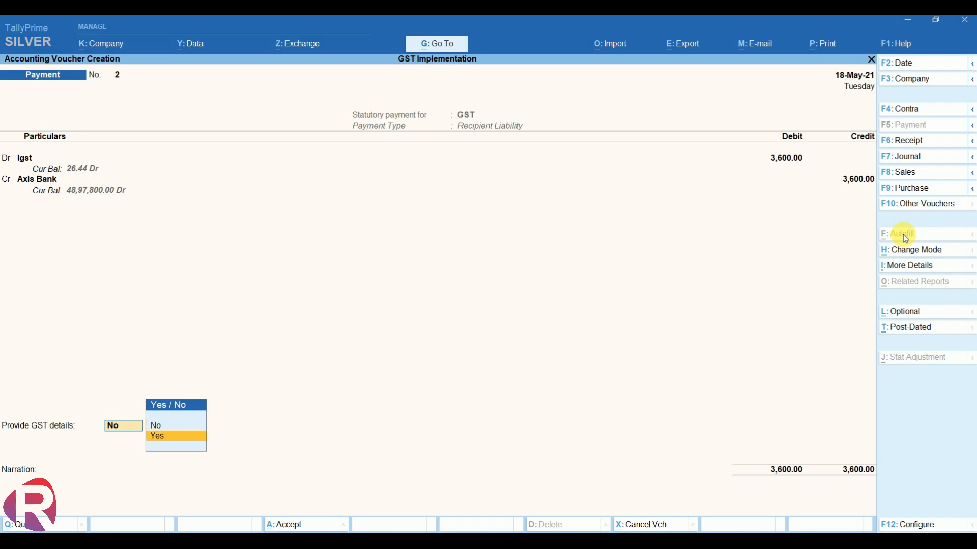
key("Return")
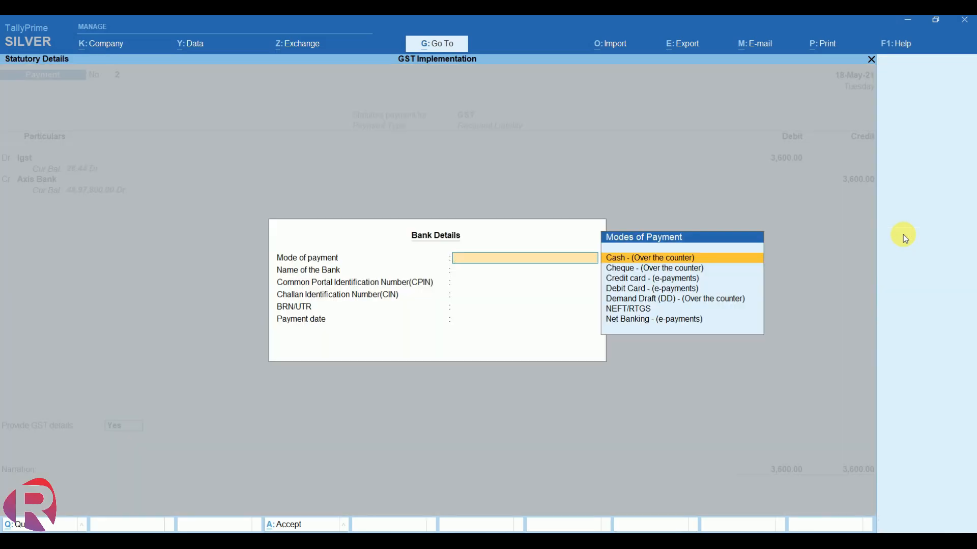
key("Return")
key("Return")
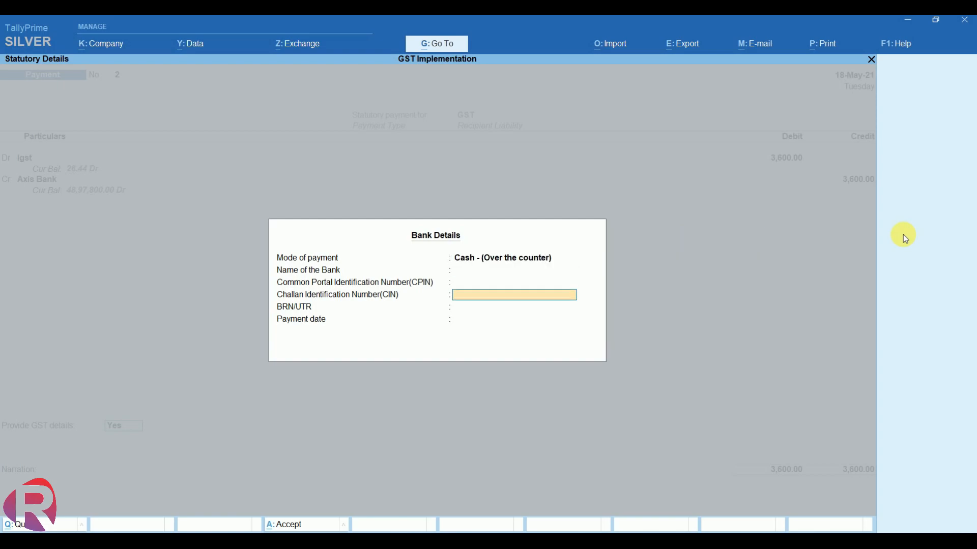
key("BackSpace")
key("BackSpace")
key("Down")
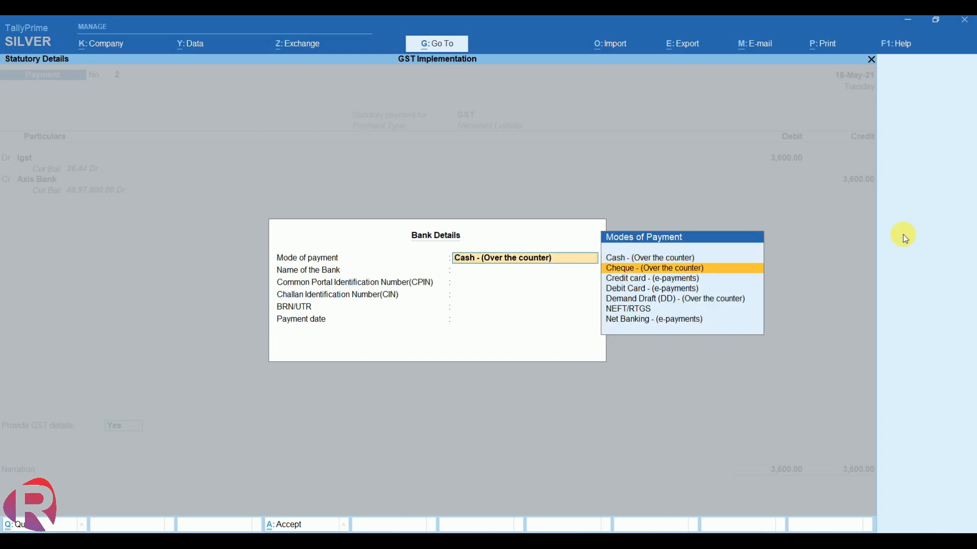
key("Down")
key("Down")
key("Return")
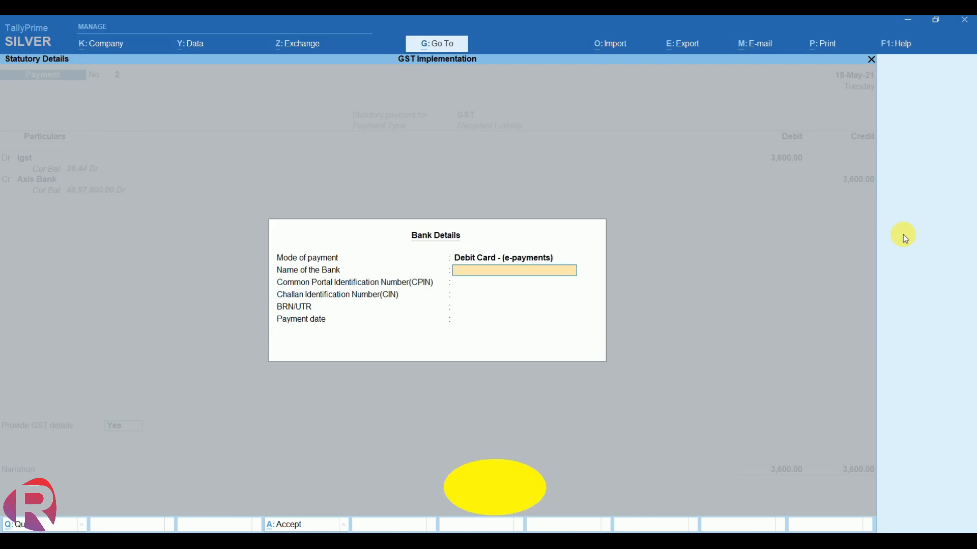
Leave the remaining bank details and narration blank, save the payment voucher, and exit voucher entry
key("Return")
key("Return")
key("Return")
key("Return")
key("Return")
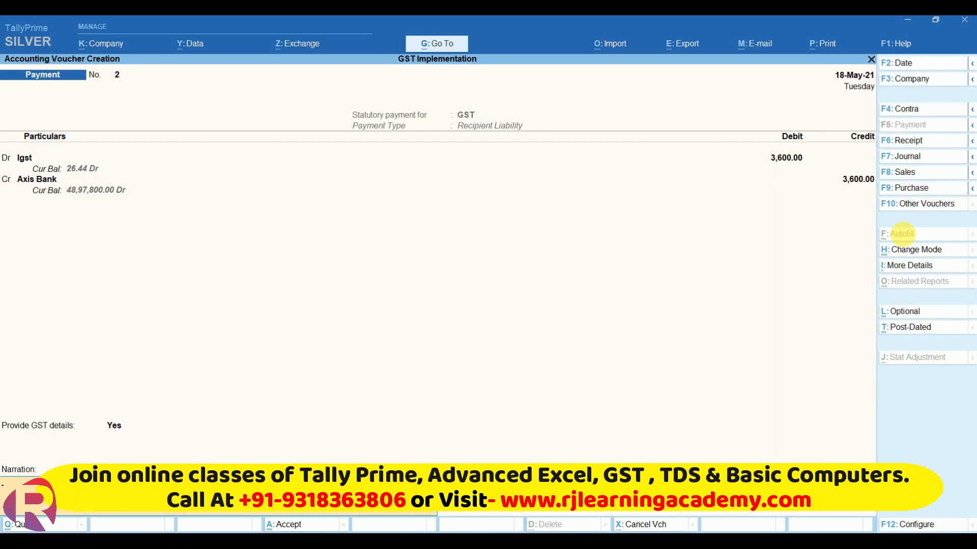
key("Return")
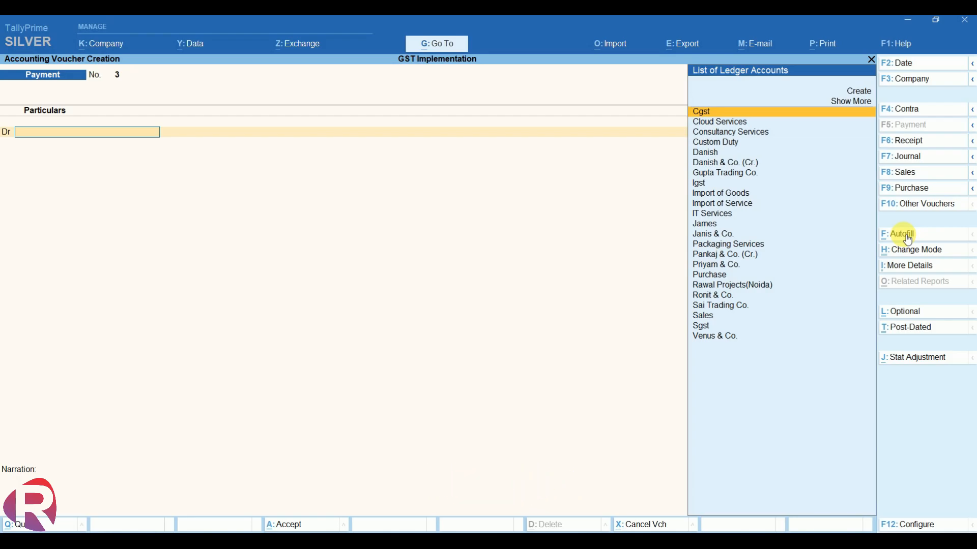
key("Escape")
key("Return")
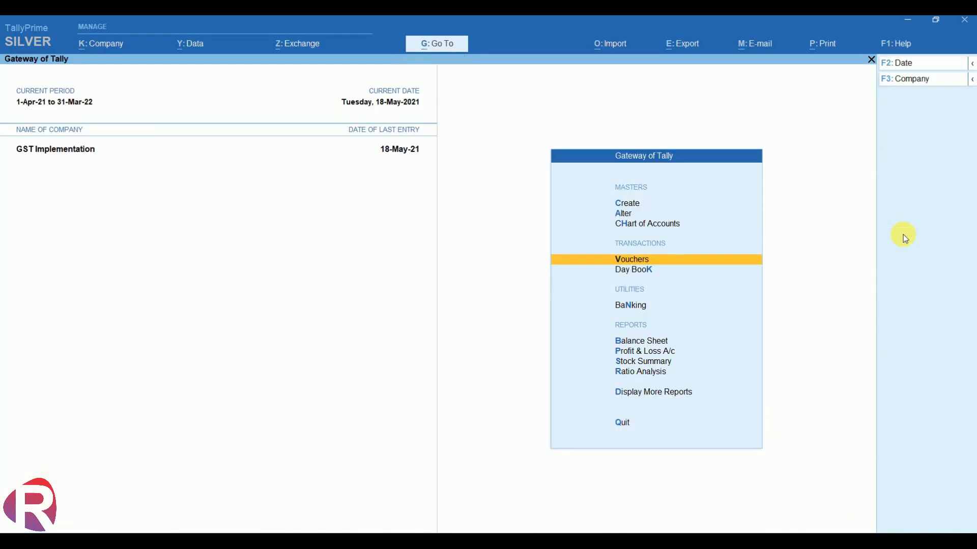
Reopen voucher entry from the Gateway of Tally with a blank payment voucher
key("Down")
key("Down")
key("Down")
key("Down")
key("Down")
key("Down")
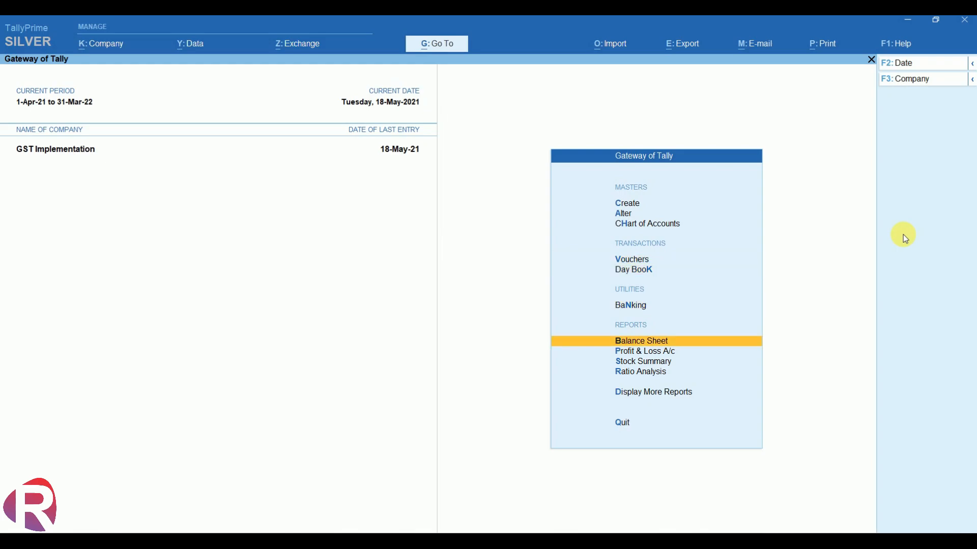
key("Up")
key("Up")
key("Up")
key("Up")
key("Up")
key("Up")
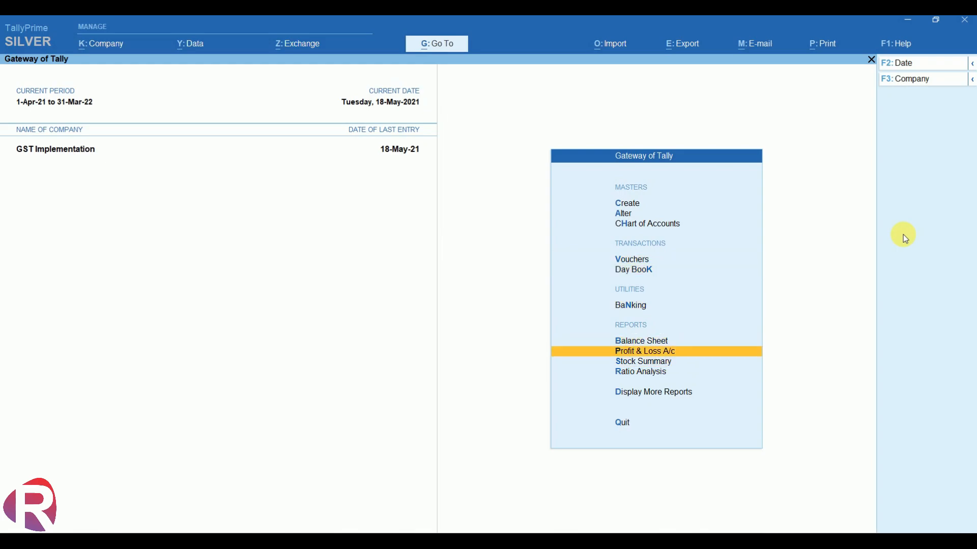
key("Return")
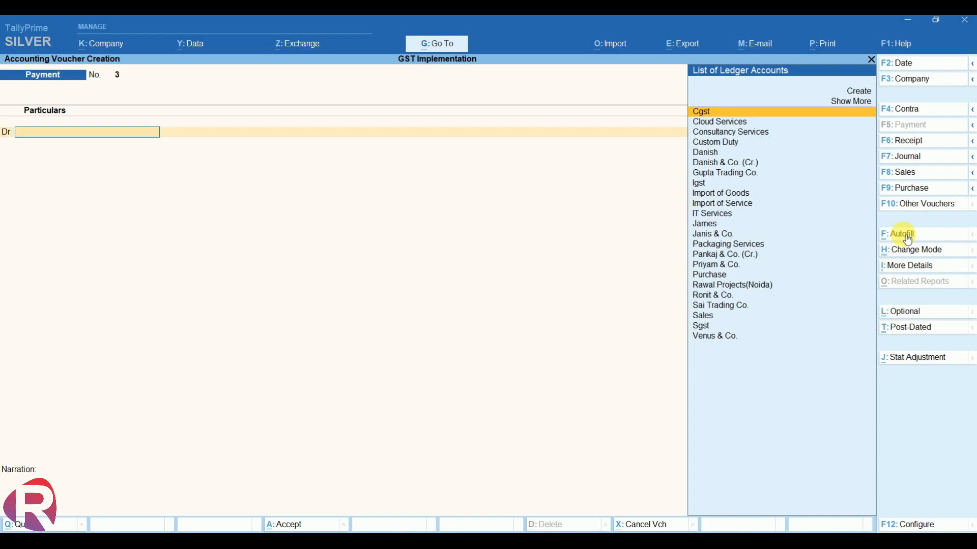
Switch the blank payment voucher to a journal voucher and open the GSTR-2 report
key("F7")
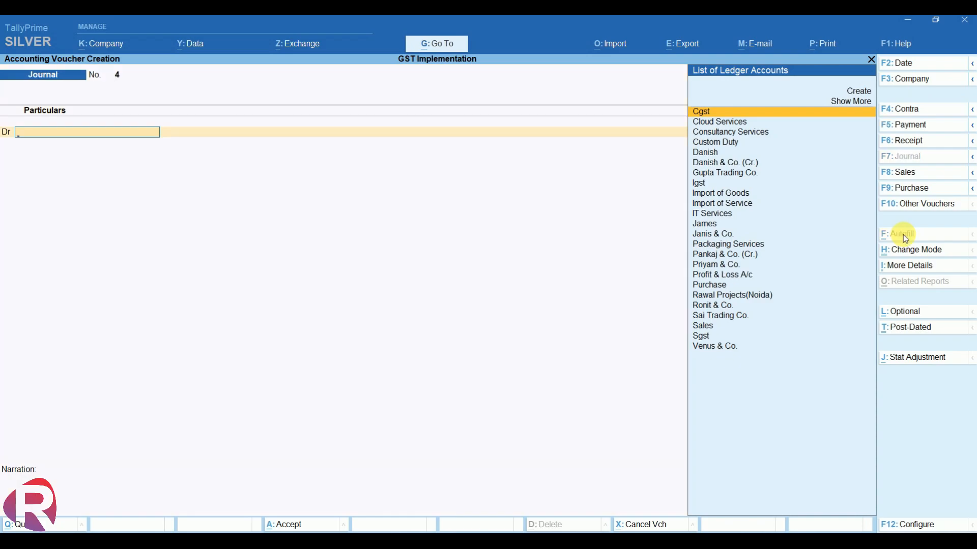
left_click(441, 46)
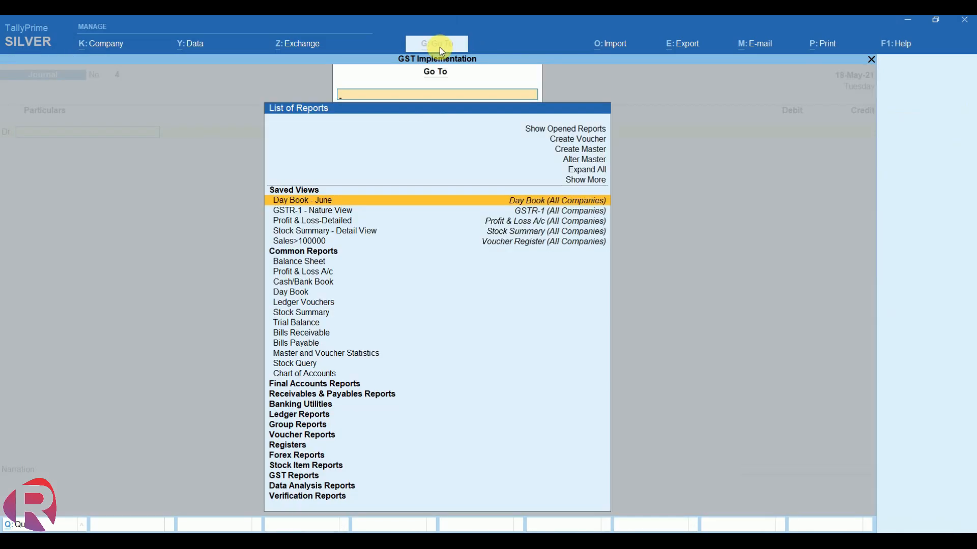
type("Gst")
key("Down")
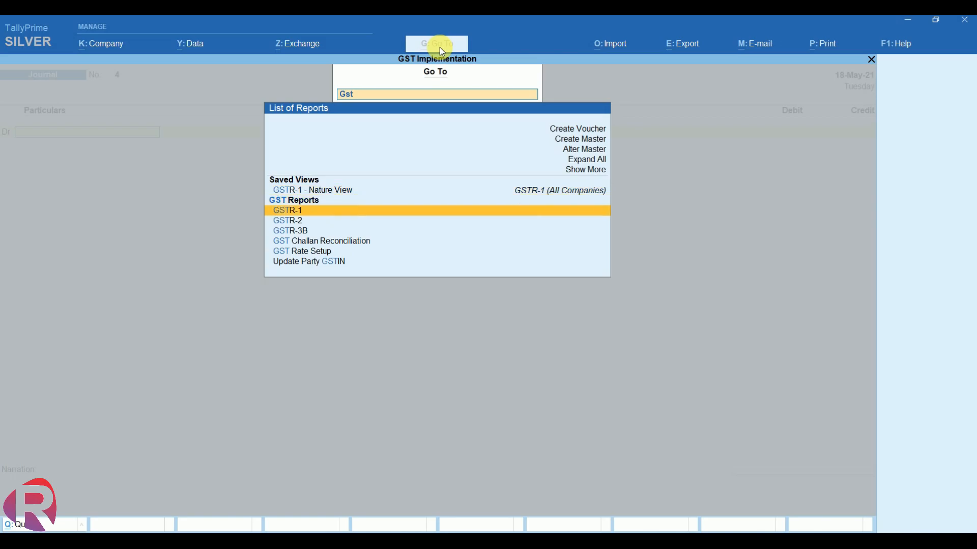
key("Down")
key("Return")
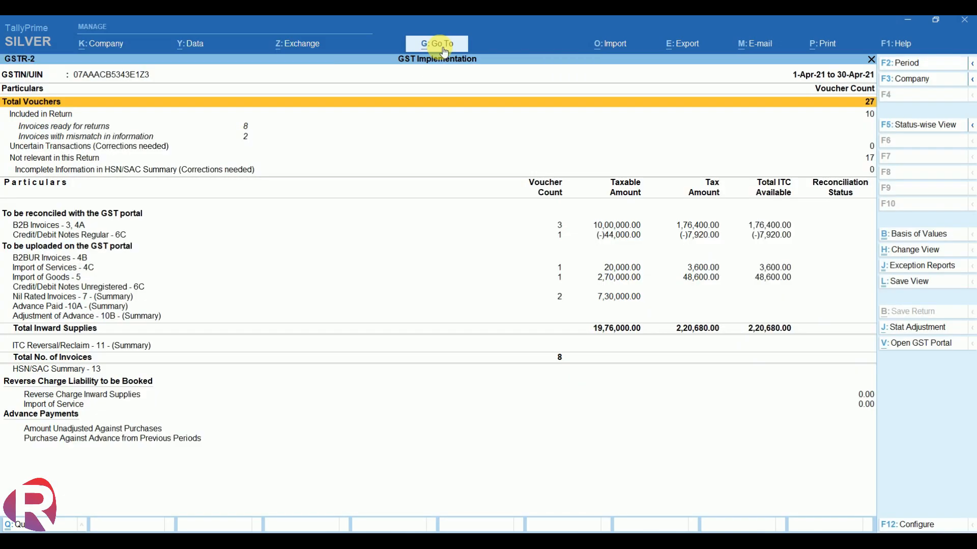
View GSTR-2 for the period 1-5-2021 to 31-5, and return to the journal voucher
key("F2")
type("1-5")
key("Return")
type("31-5")
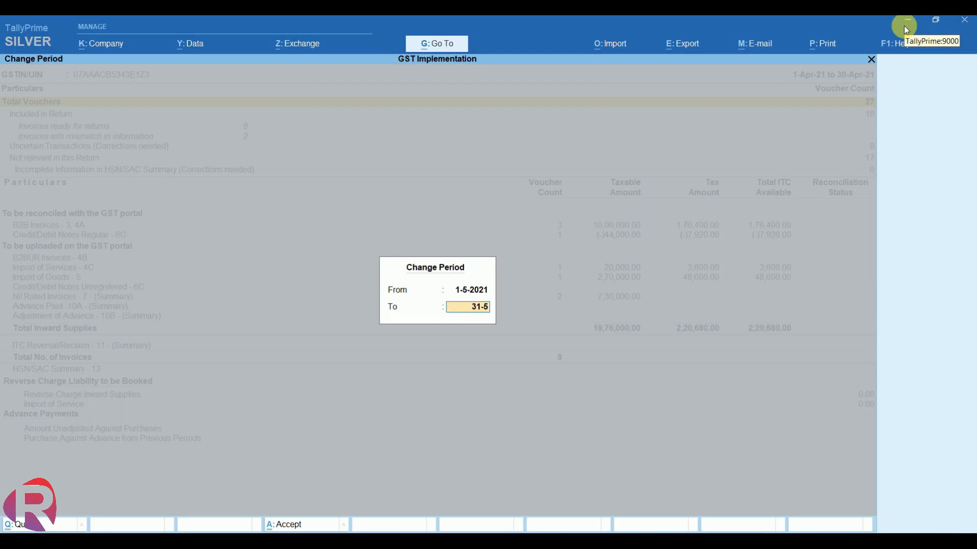
key("Return")
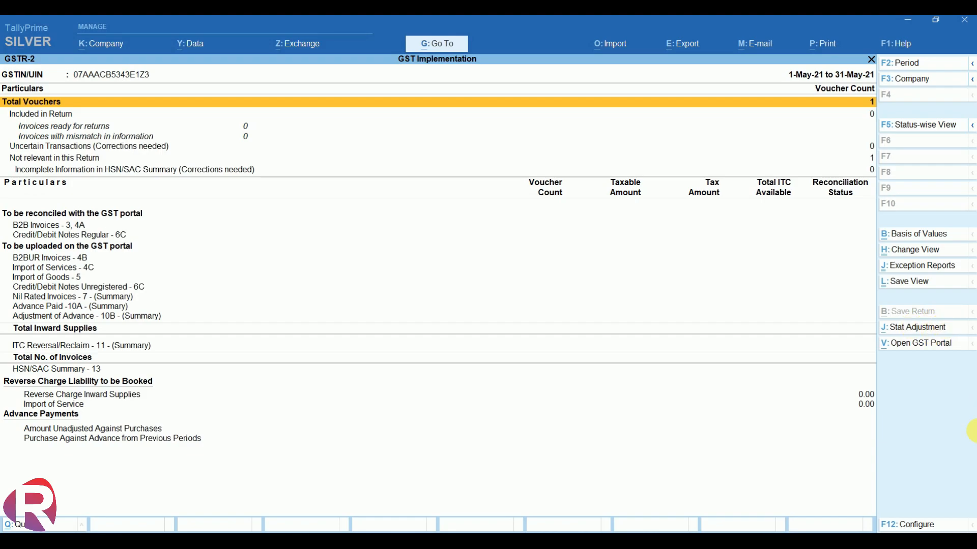
key("alt+j")
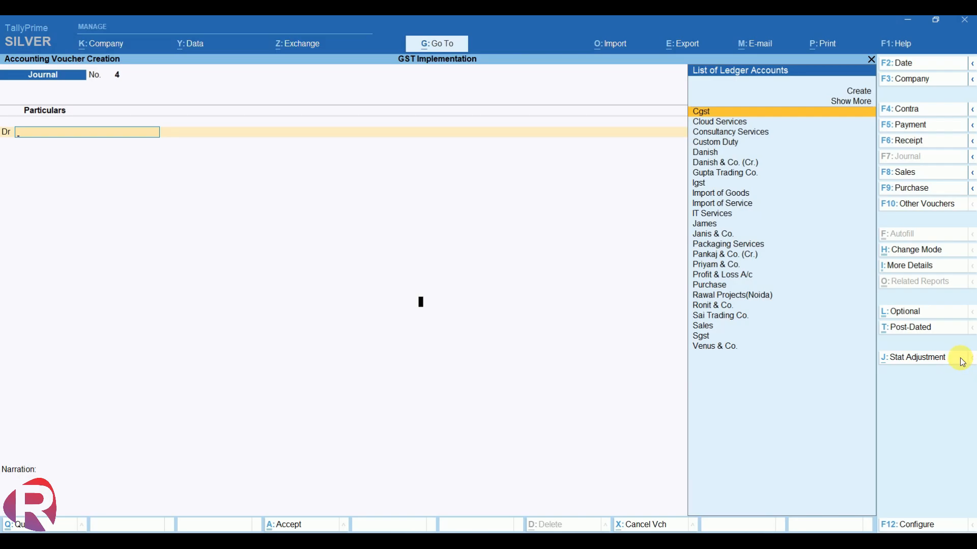
Set the journal voucher's date to 20-5
key("F2")
type("20-5")
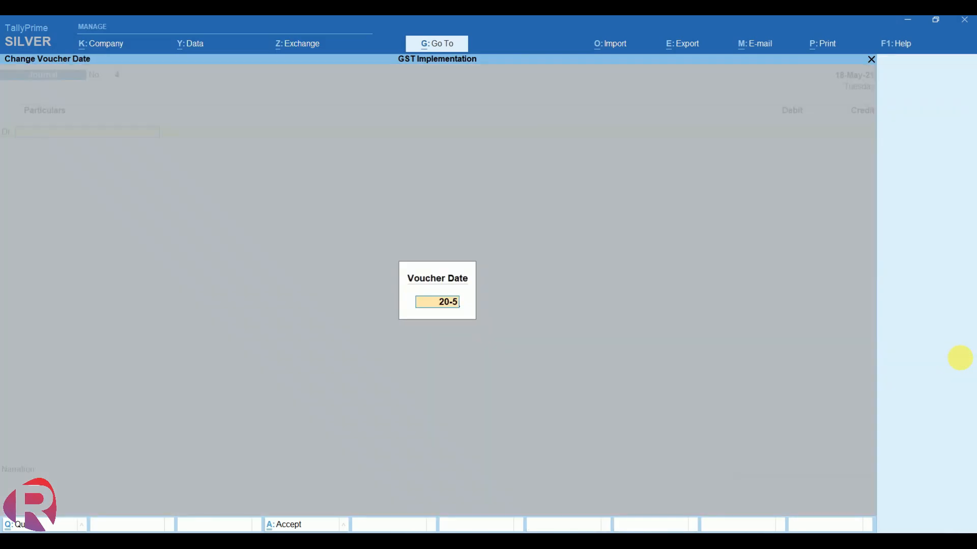
key("Return")
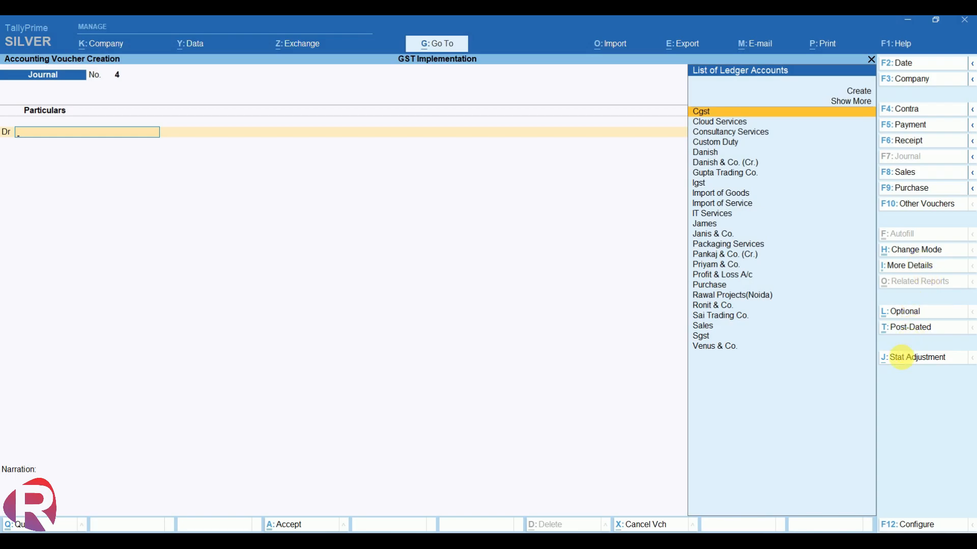
Set the journal's GST statutory adjustment to Increase of Input Tax Credit, with Import of services as the additional details
left_click(903, 358)
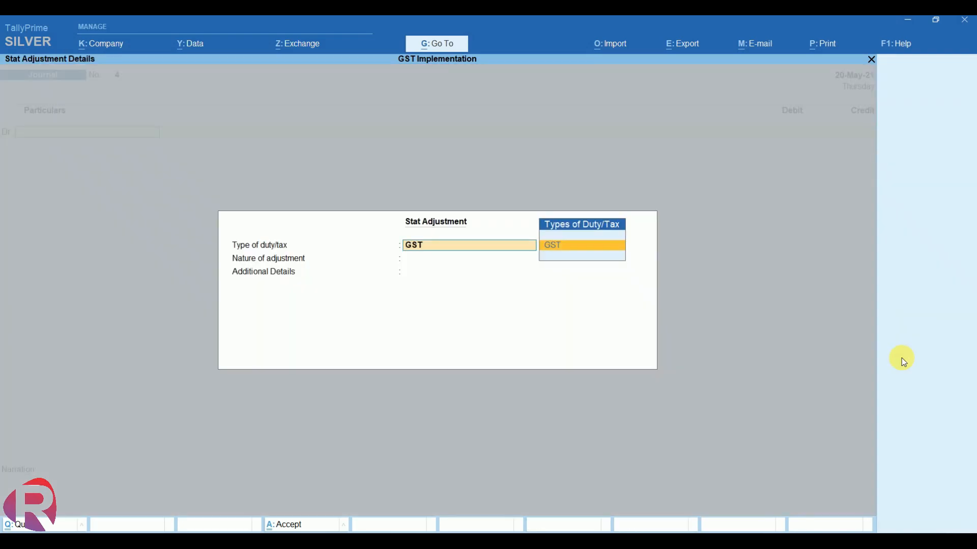
key("Return")
key("Down")
key("Down")
key("Down")
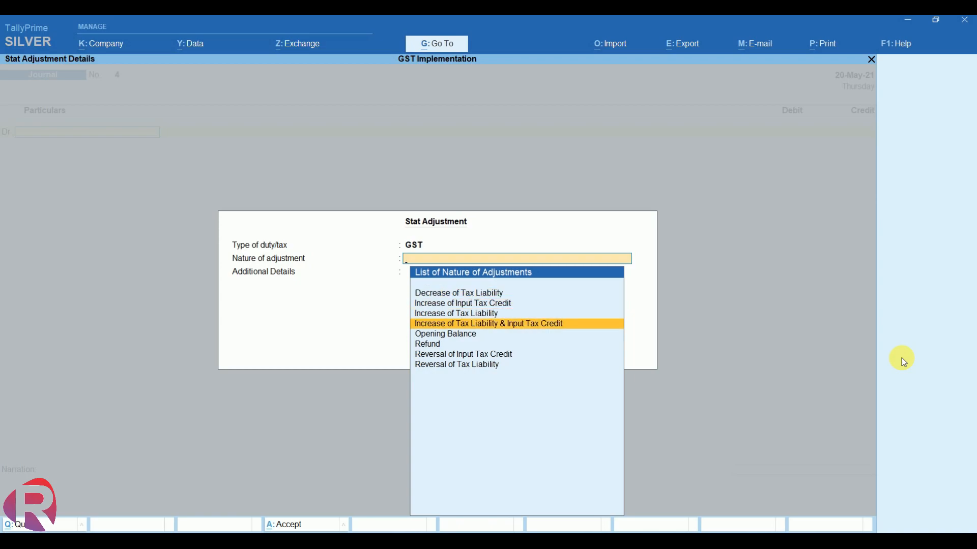
key("Up")
key("Up")
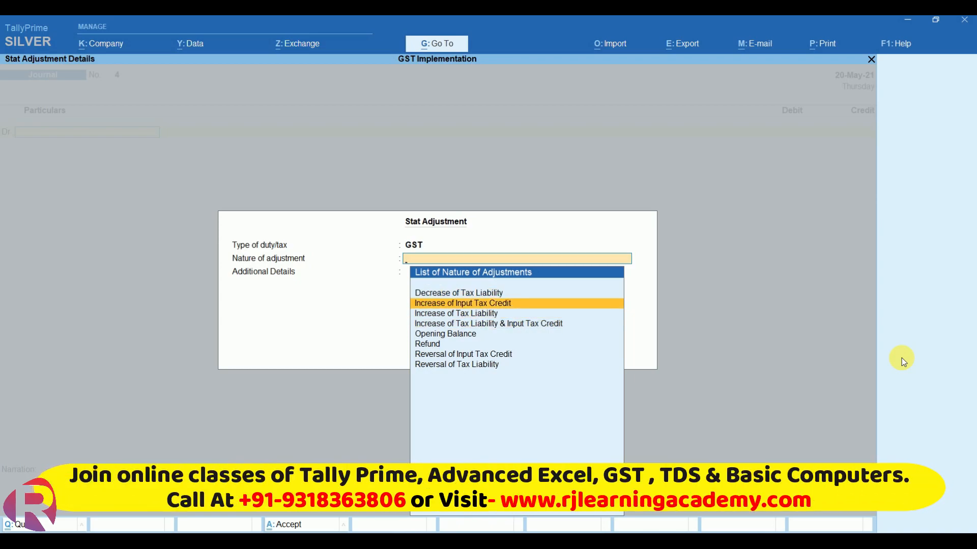
key("Return")
key("Down")
key("Down")
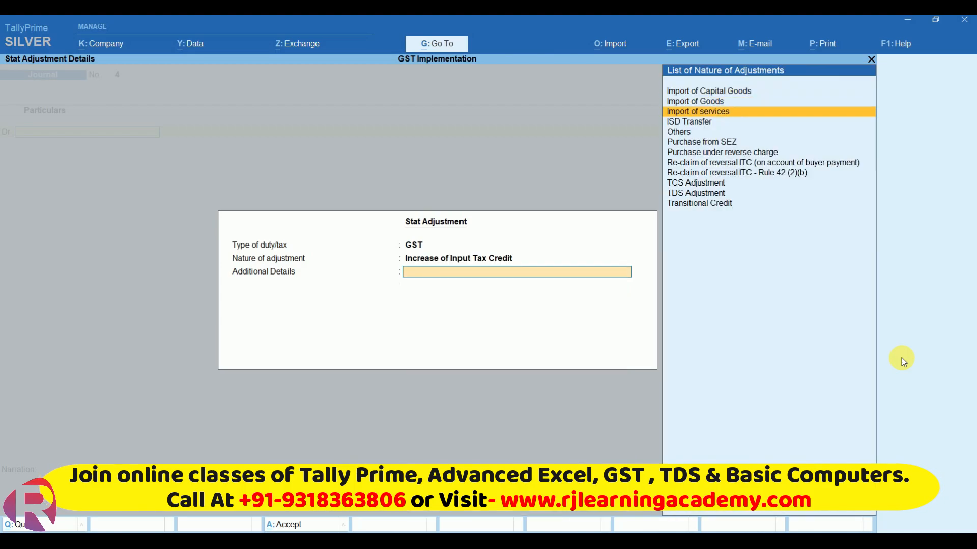
key("Return")
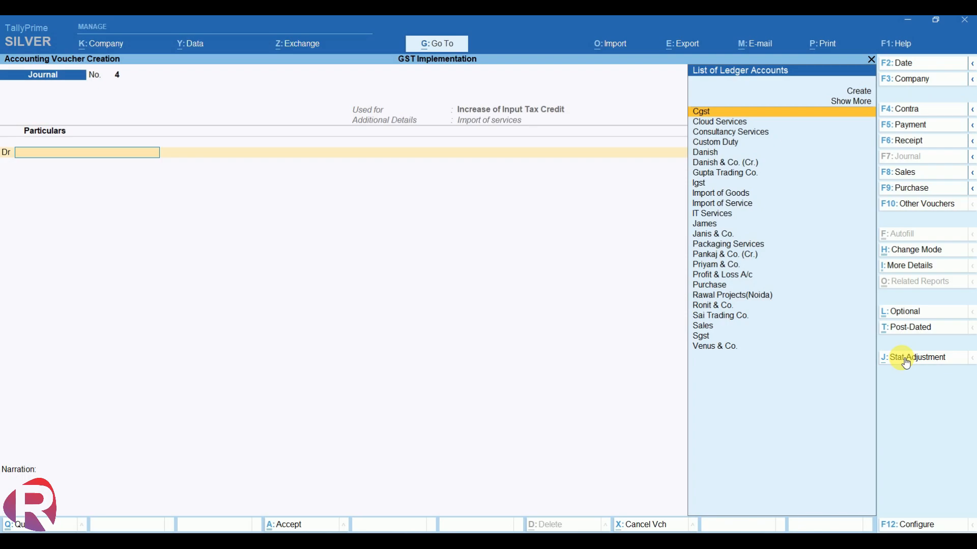
Debit Igst with 3600 at an 18% rate on a taxable value of 20000, and credit Import of Goods with 3600
type("ig")
key("Return")
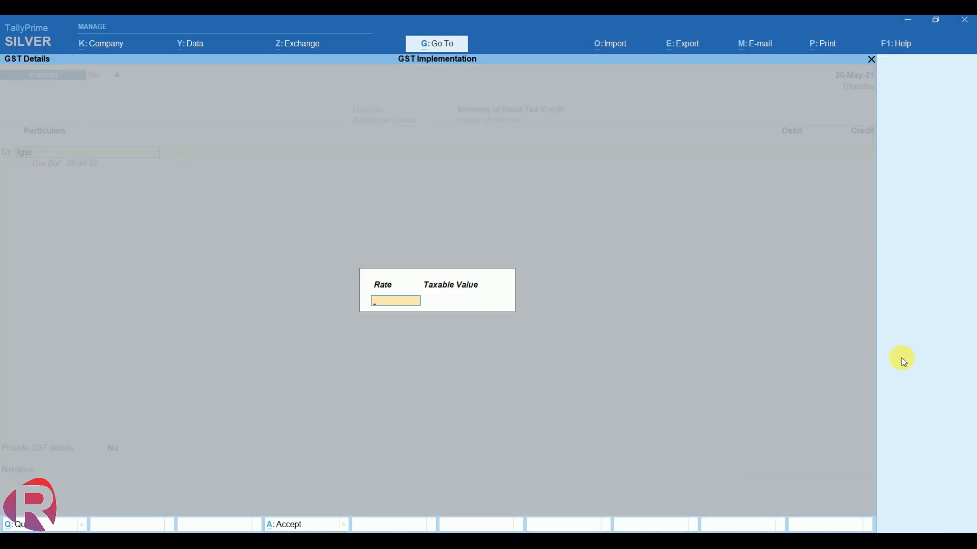
type("18")
key("Return")
type("20000")
key("Return")
type("3600")
key("Return")
key("Return")
key("Return")
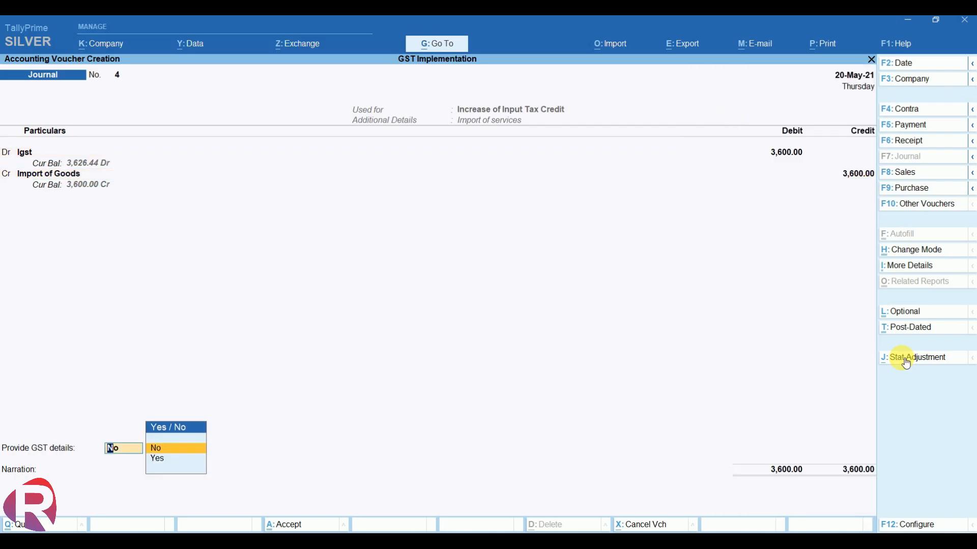
Enable GST details with reverse charge period 1-May-21 to 31-May-21, and save the journal without a narration
key("Down")
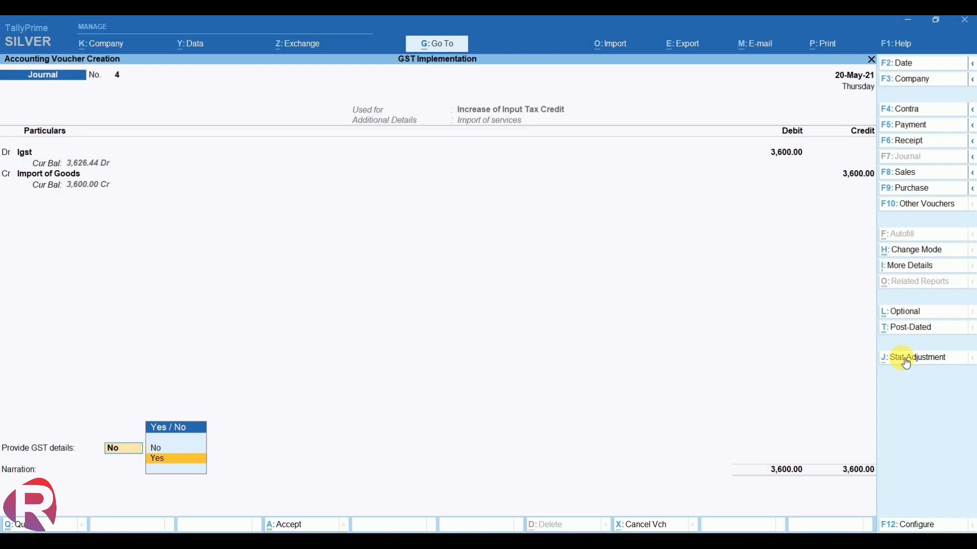
key("Return")
key("Return")
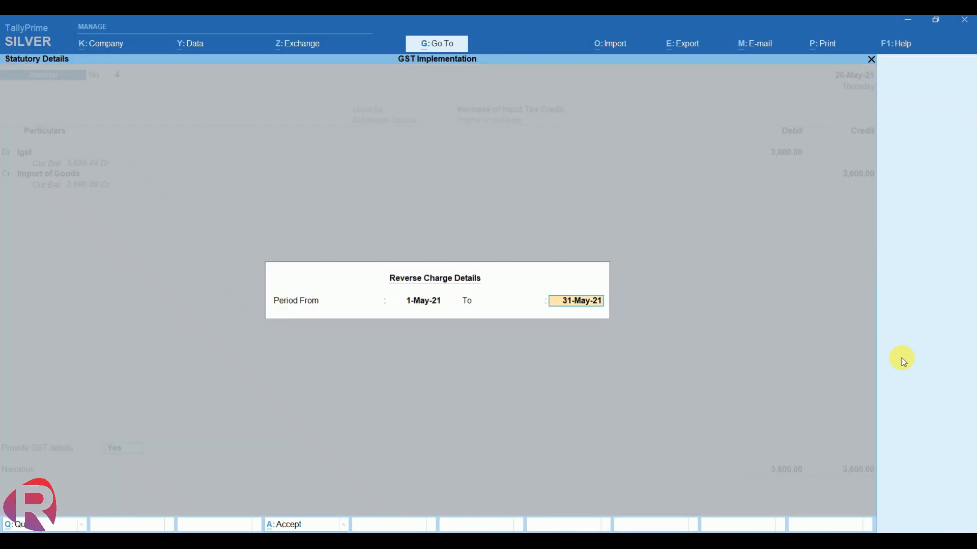
key("Return")
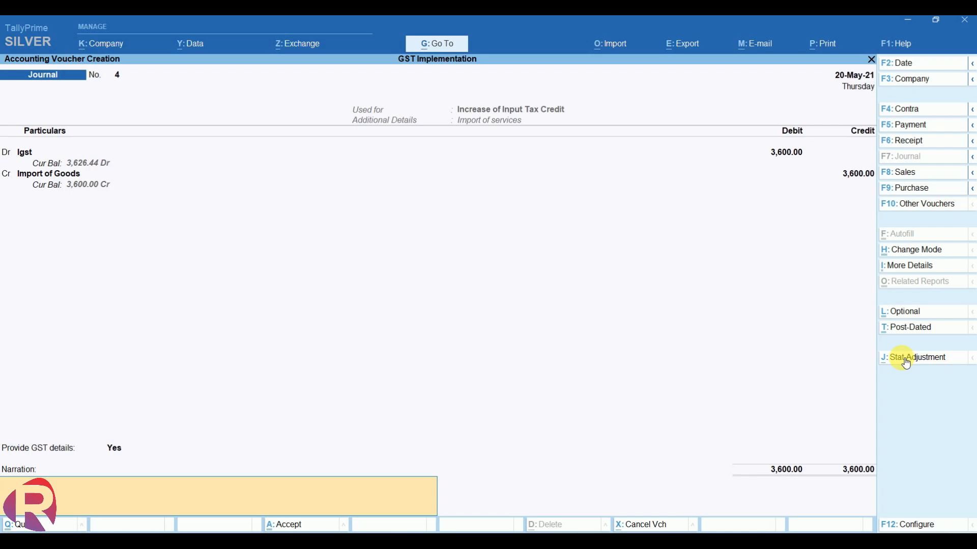
key("Return")
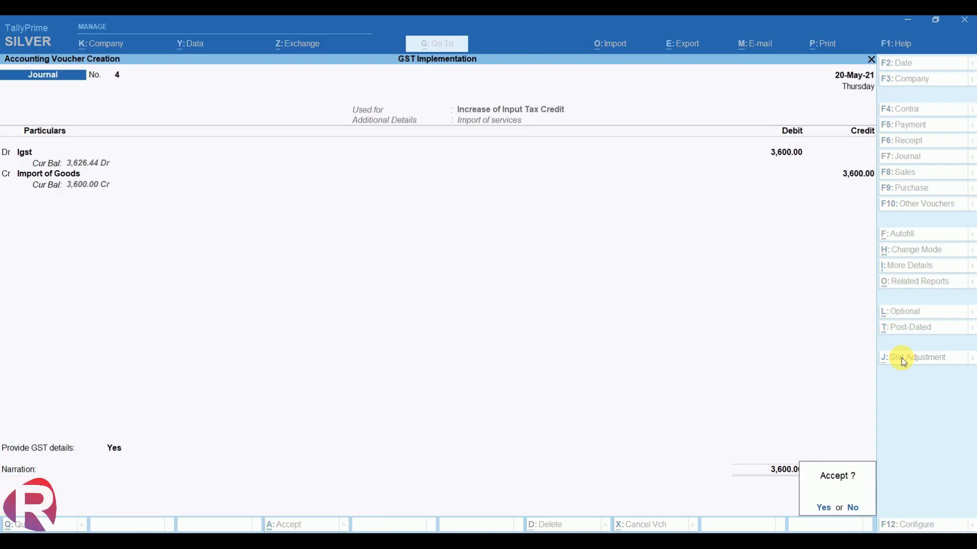
key("Return")
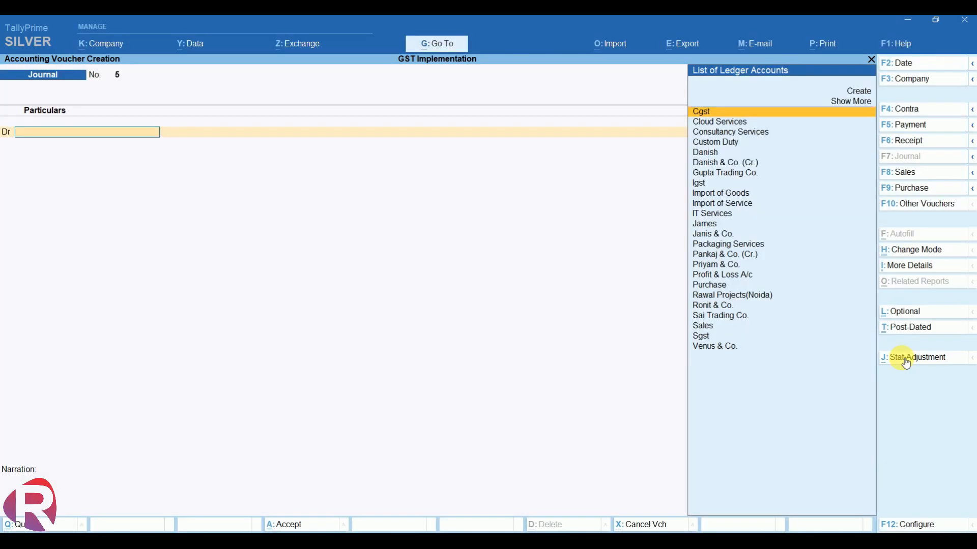
Exit voucher entry and open the Balance Sheet in detailed view
key("Escape")
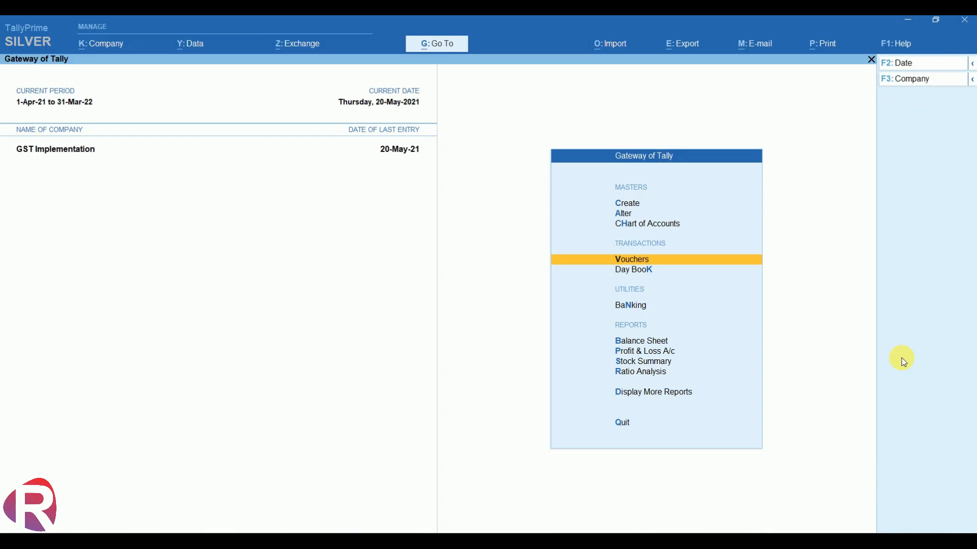
key("Down")
key("Down")
key("Down")
key("Down")
key("Up")
key("Return")
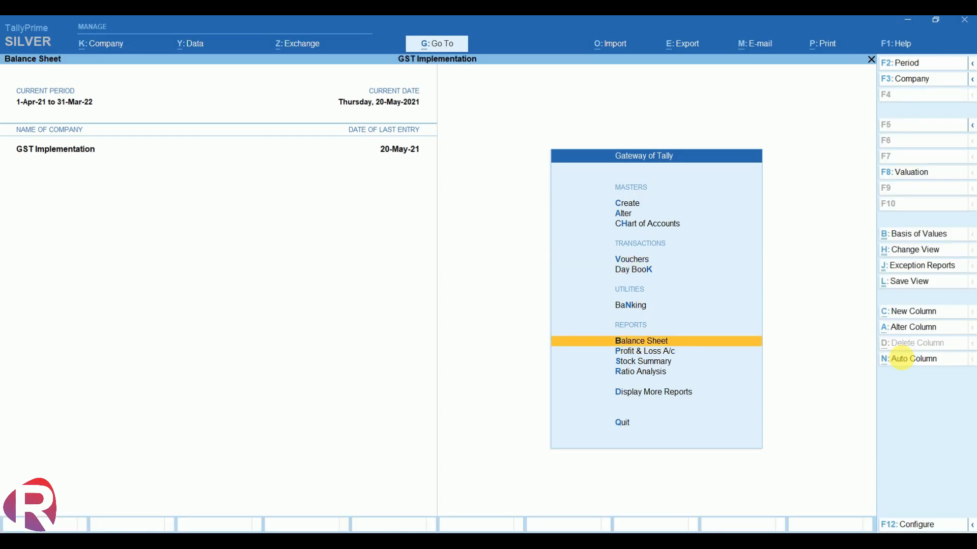
key("alt+F5")
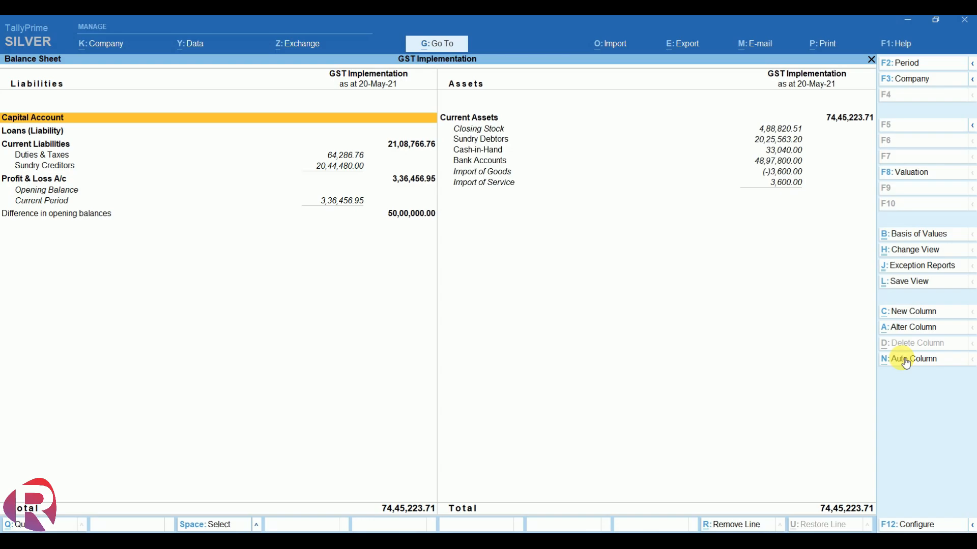
Set the Balance Sheet period from 1-4-2021 to 20.5
key("alt+F2")
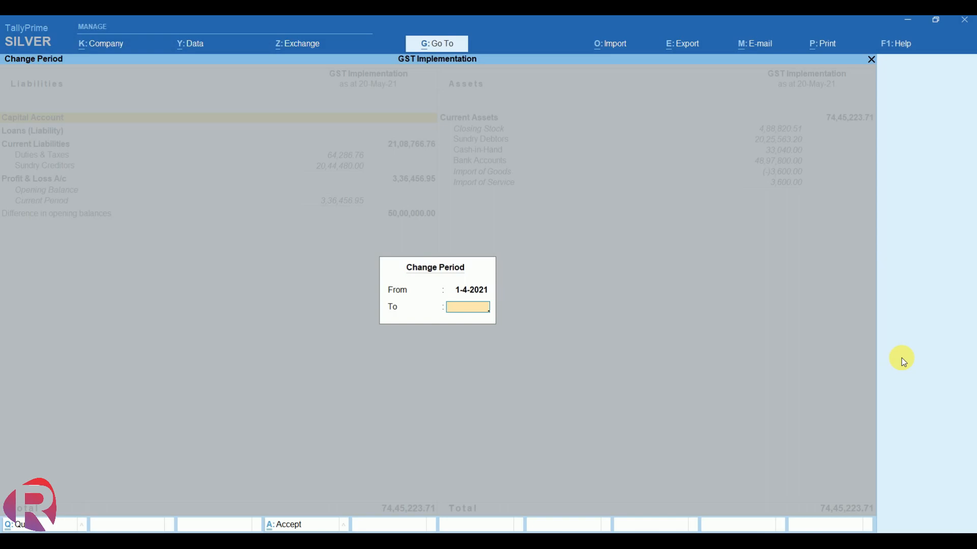
type("2")
type("0.5")
key("Return")
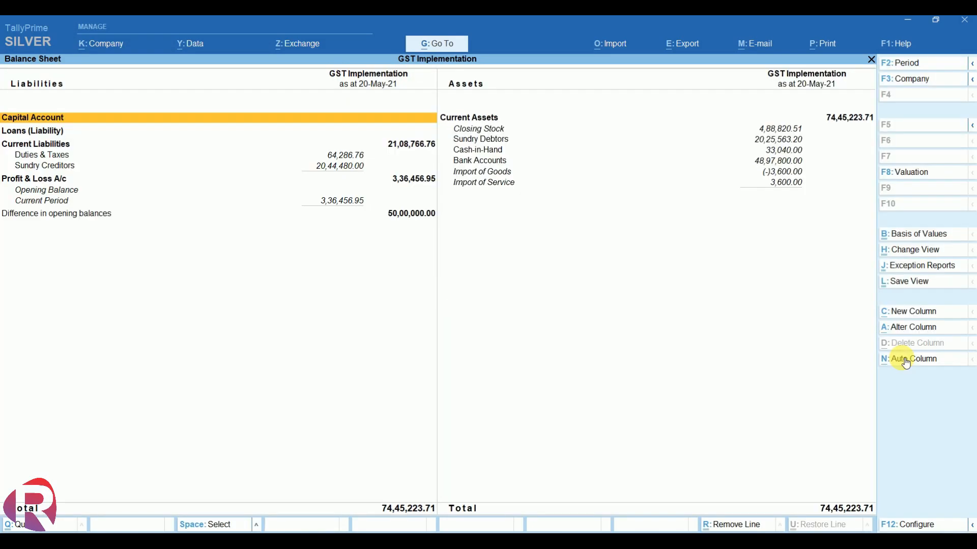
Examine the May vouchers of the Import of Service ledger under Current Assets, and return to the Balance Sheet
key("Right")
key("Down")
key("Down")
key("Down")
key("Down")
key("Down")
key("Down")
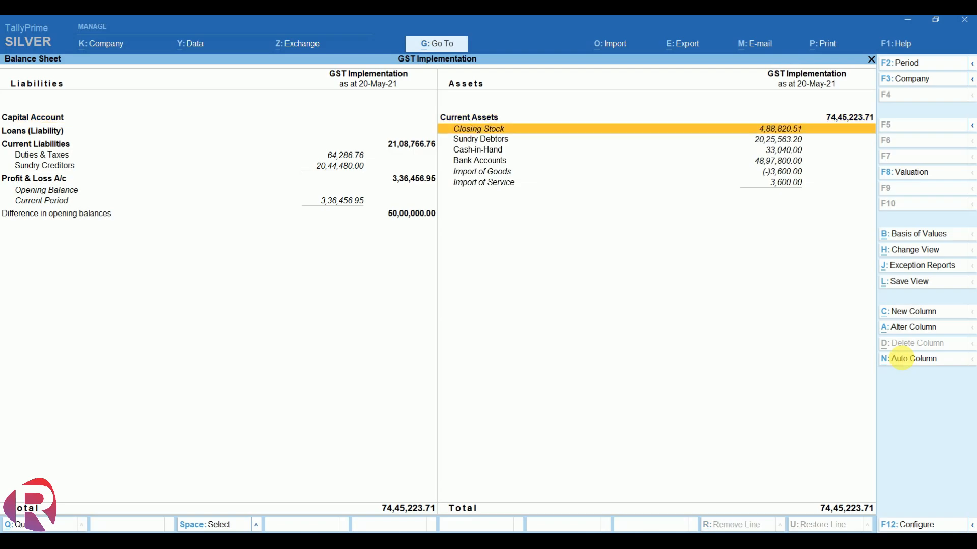
key("Return")
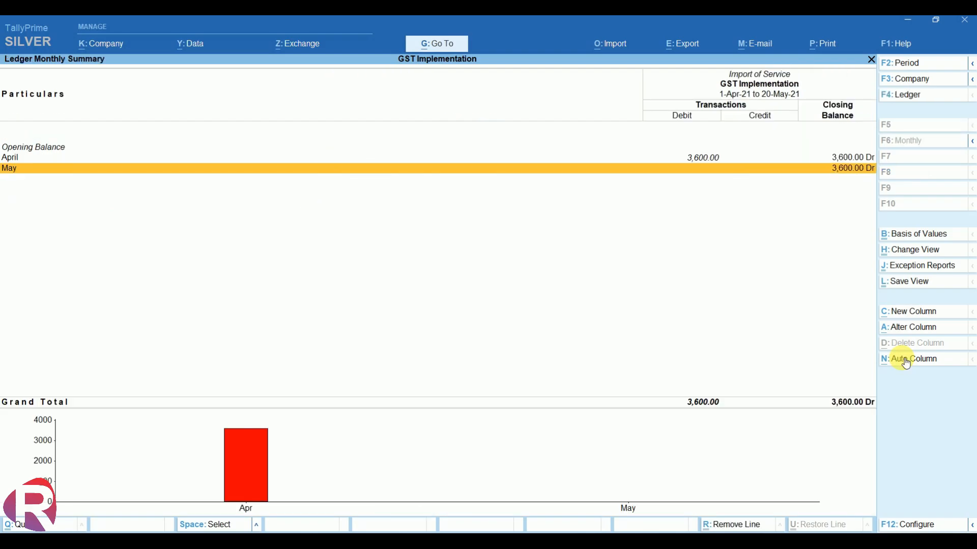
key("Return")
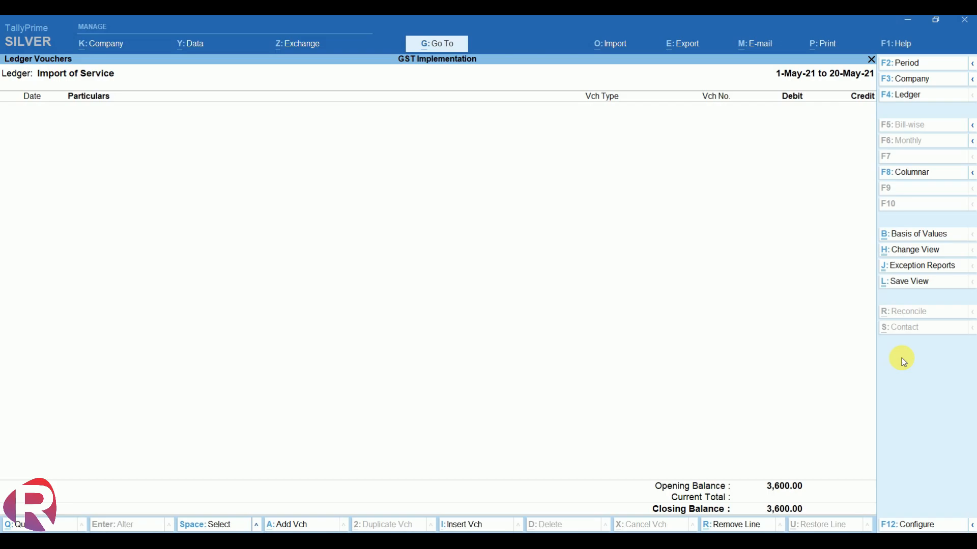
key("Escape")
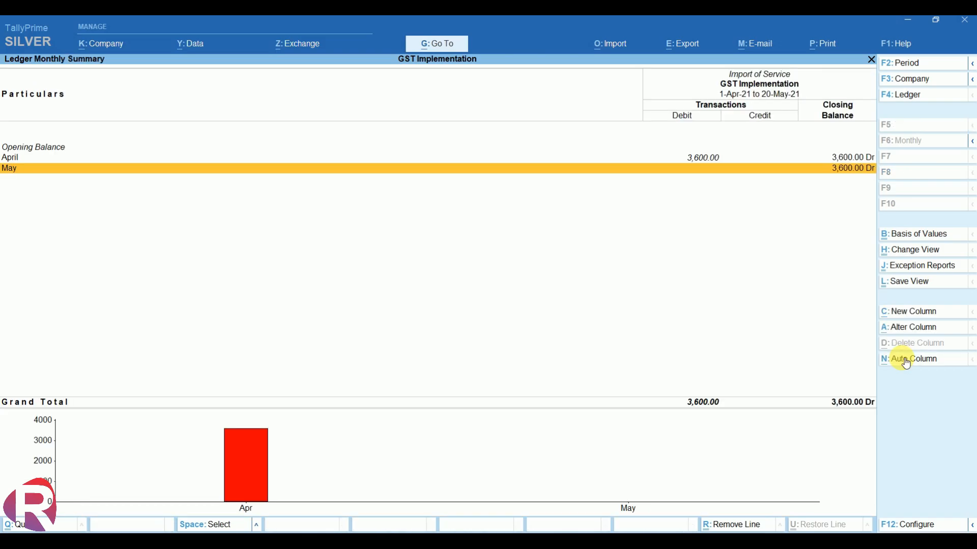
key("alt")
key("Escape")
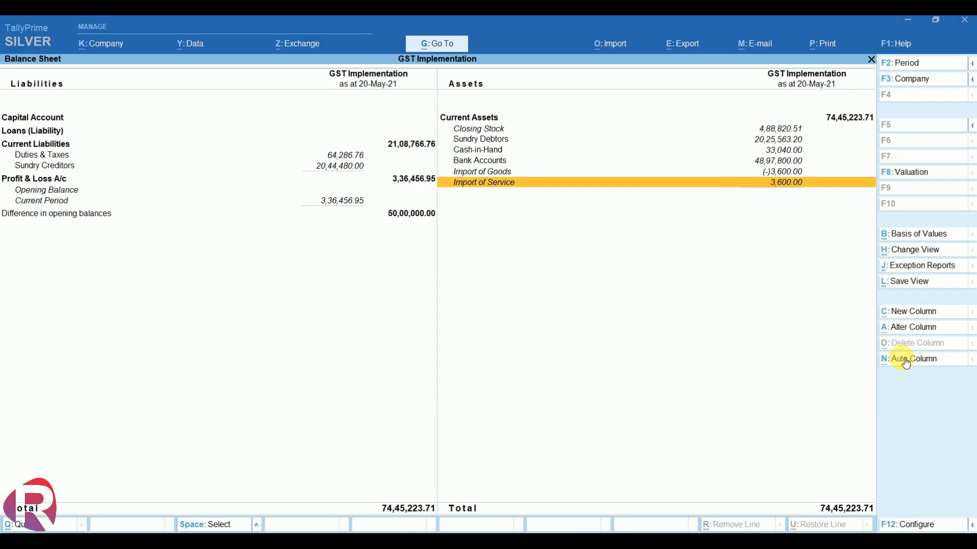
Reopen the Import of Service ledger, inspect its April journal voucher for Igst, and return to the voucher list
key("Return")
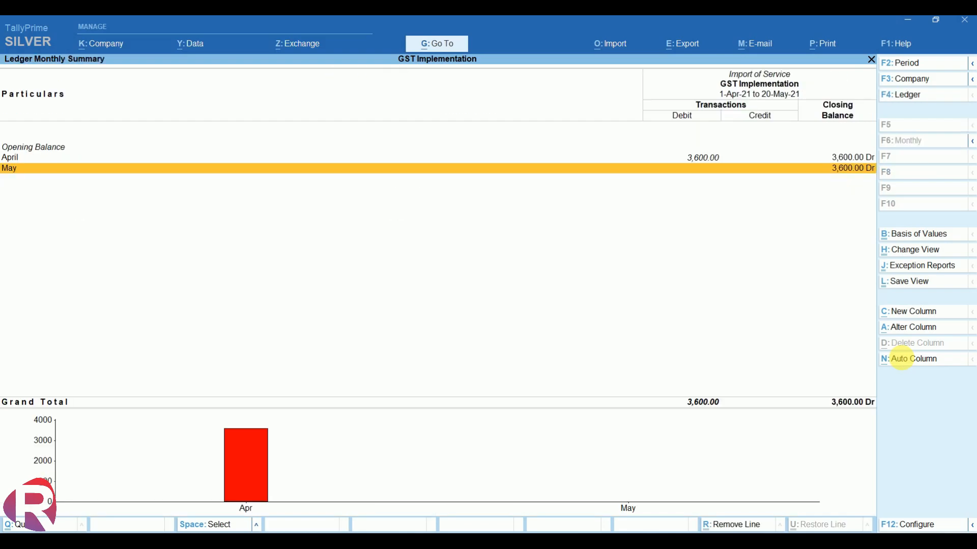
key("Return")
key("Escape")
key("Up")
key("Return")
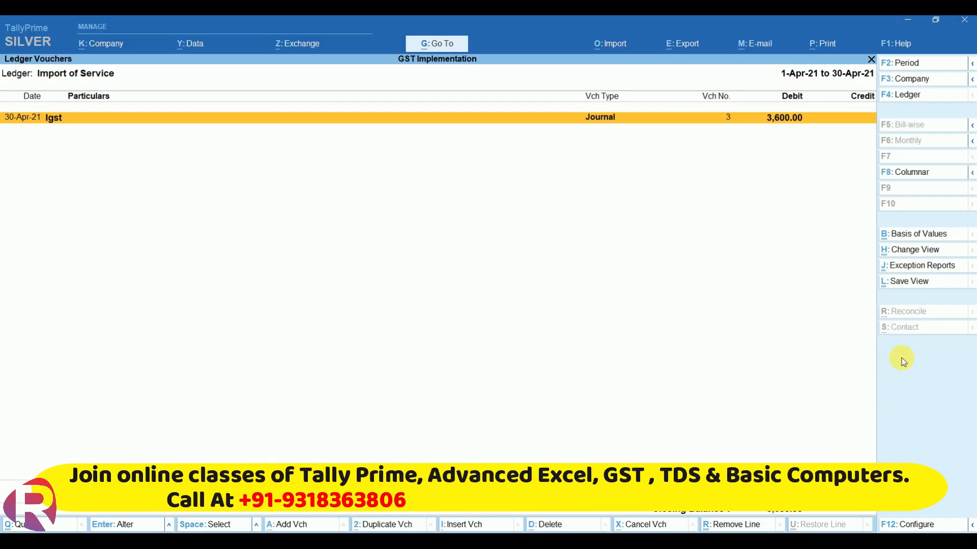
key("Return")
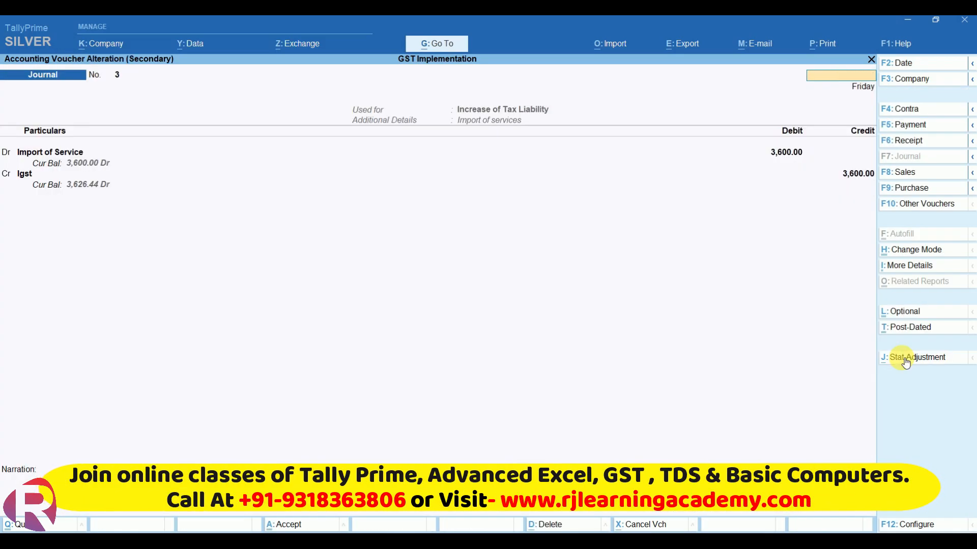
key("Escape")
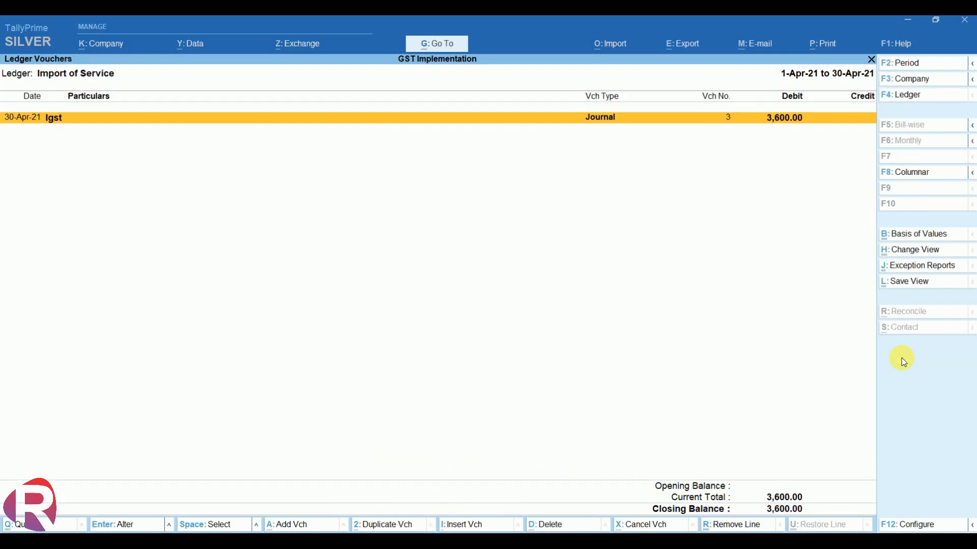
Set the Import of Service voucher list period from 1-4 to 30-5, check its vouchers, and return to the Balance Sheet
key("alt+F2")
type("1-")
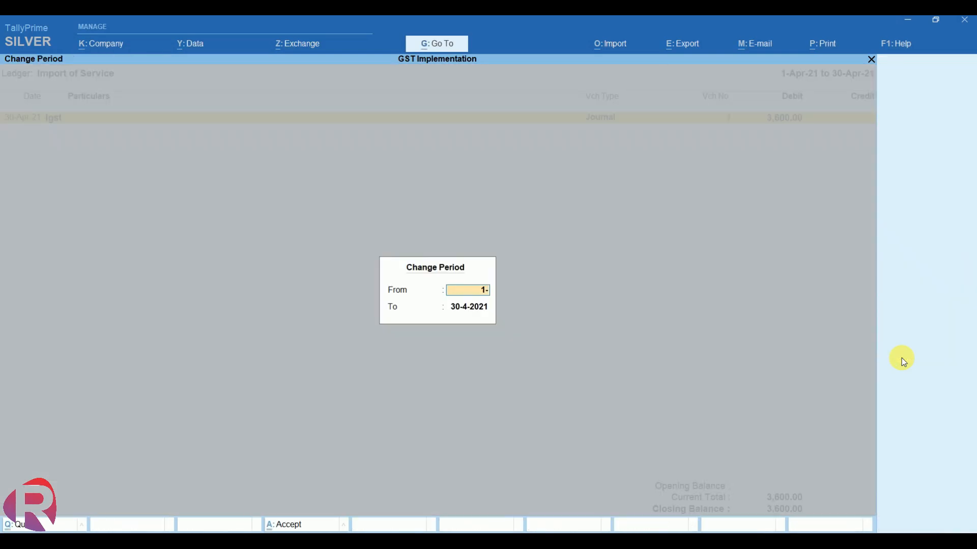
type("4")
key("Return")
type("30-5")
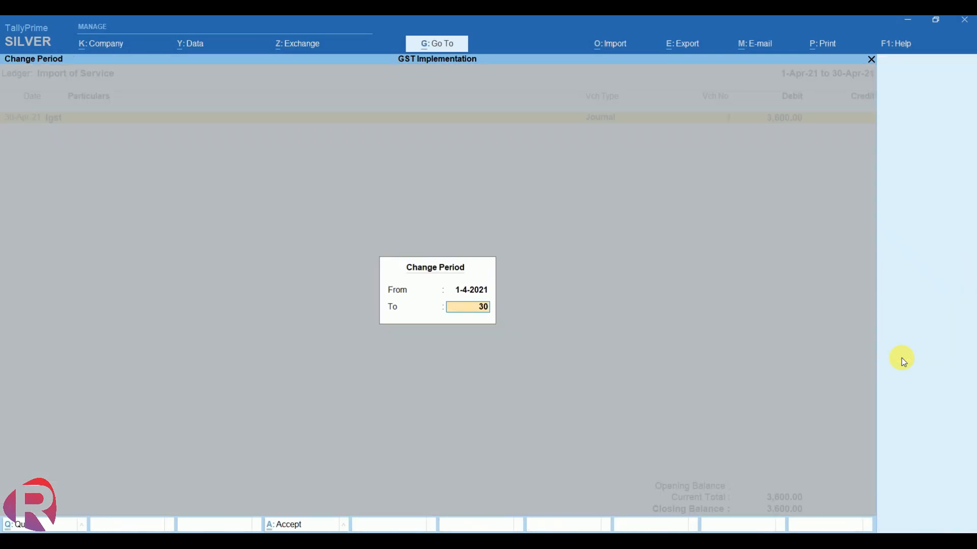
key("Return")
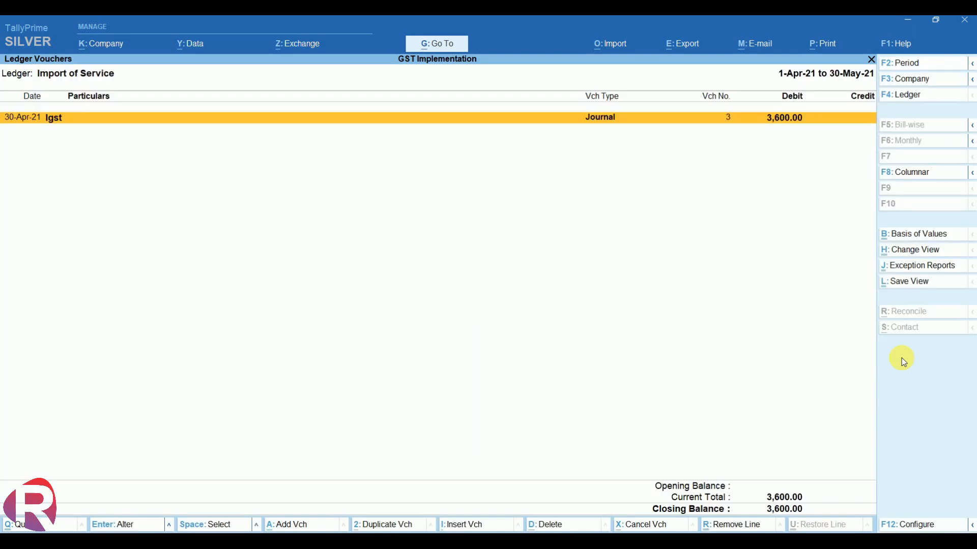
key("Escape")
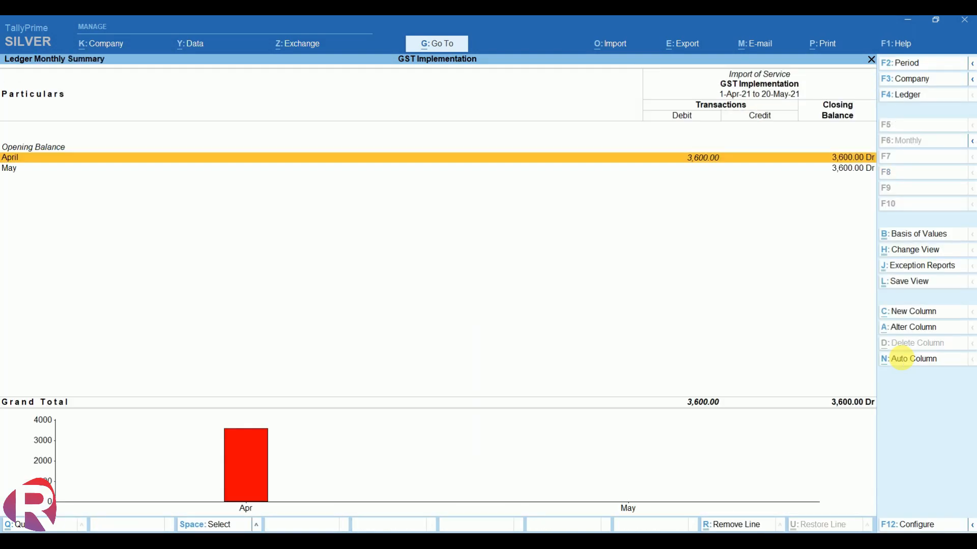
key("Escape")
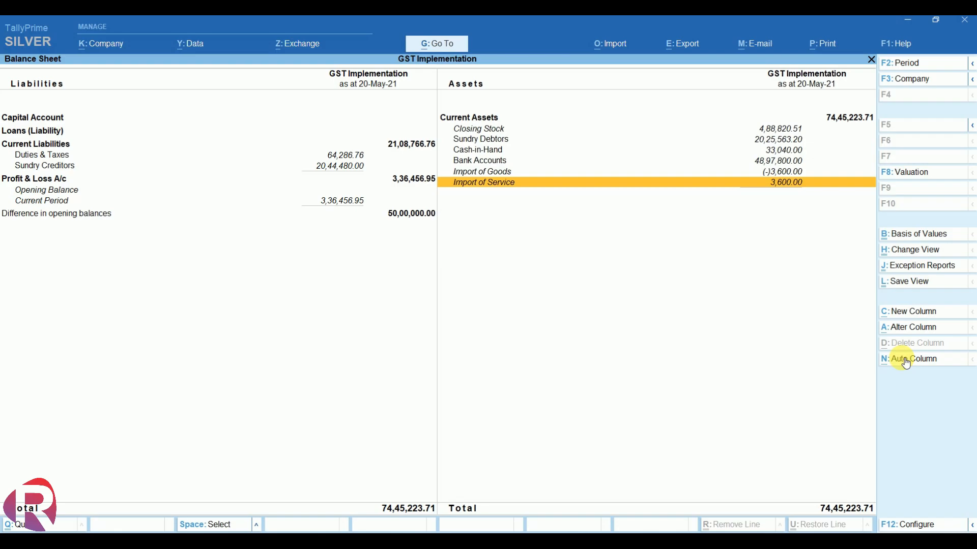
Open the May journal voucher of the Import of Goods ledger and change its credit ledger to Import of Service
key("Up")
key("Return")
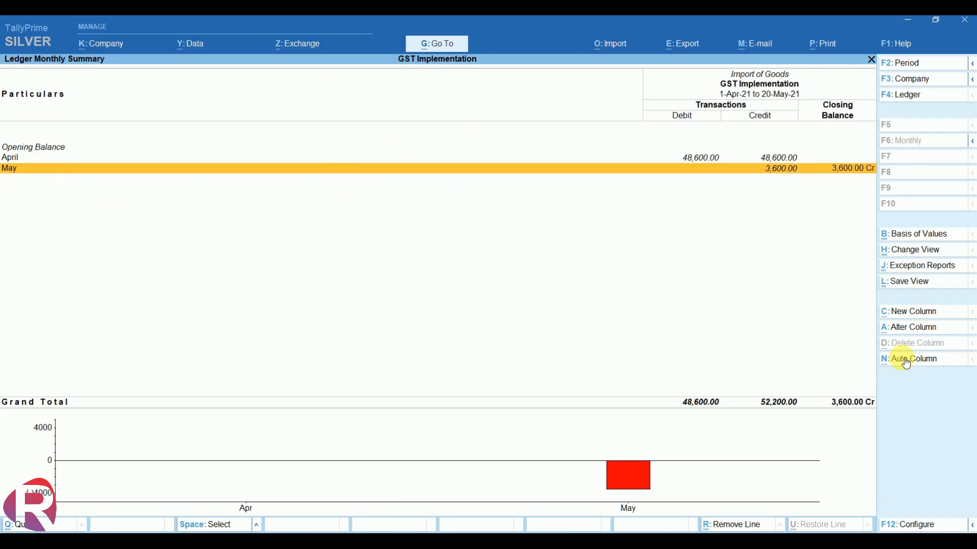
key("Return")
key("Return")
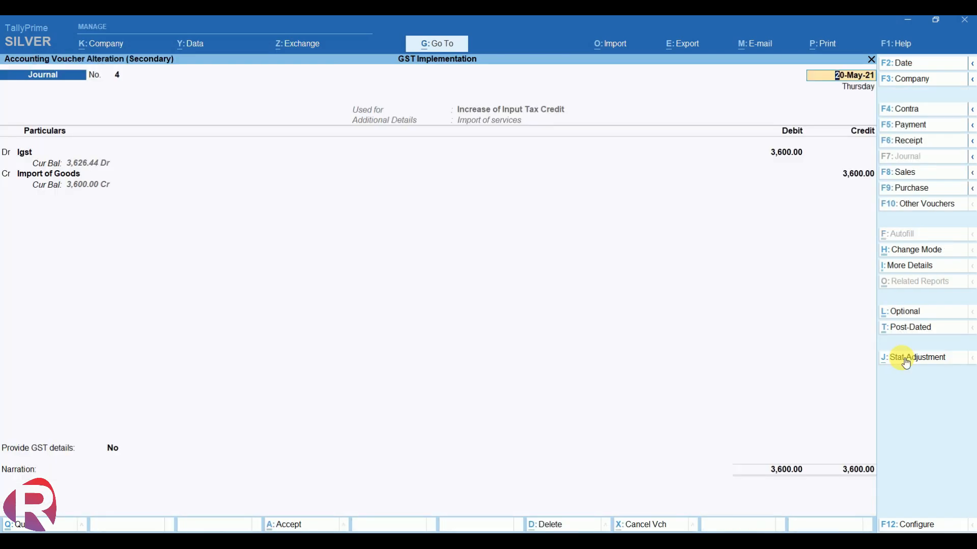
key("Return")
key("Return")
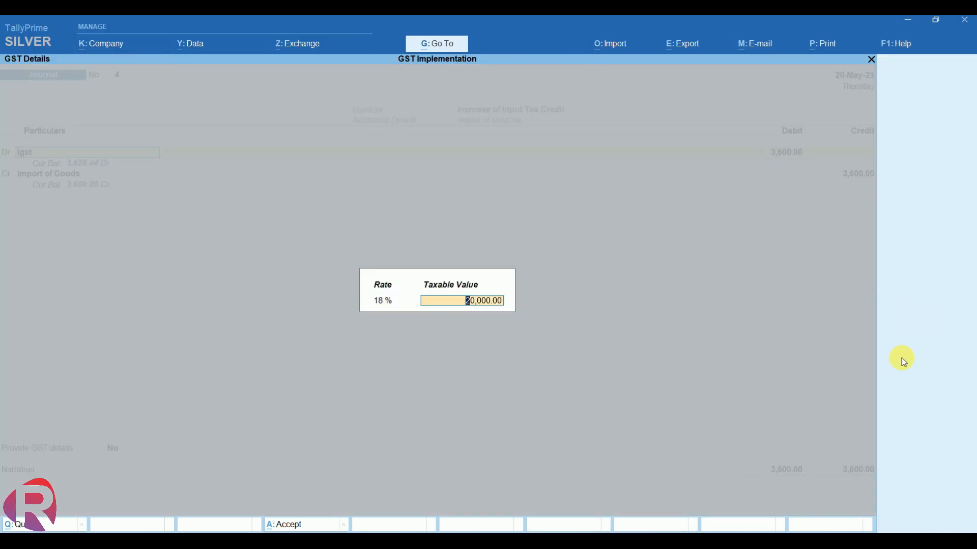
key("Return")
key("Return")
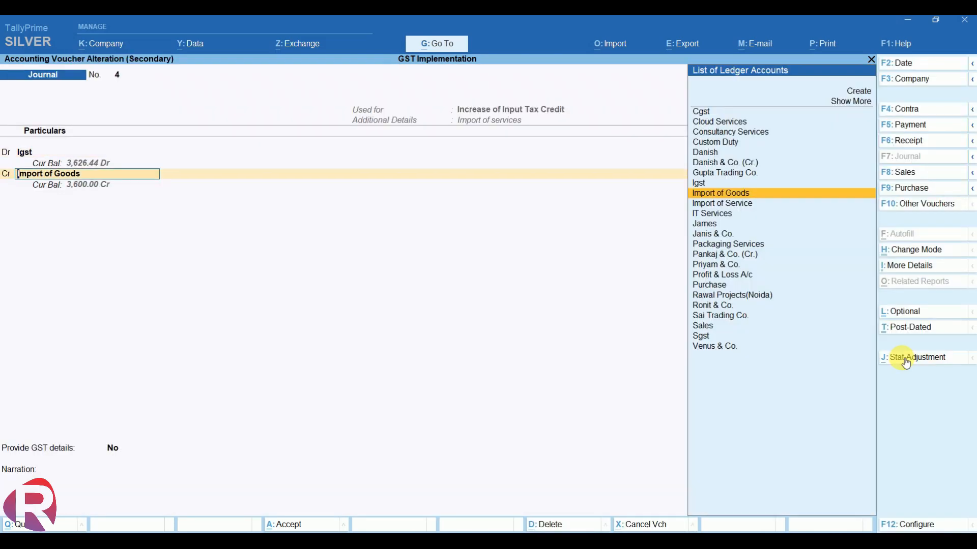
key("Down")
key("Return")
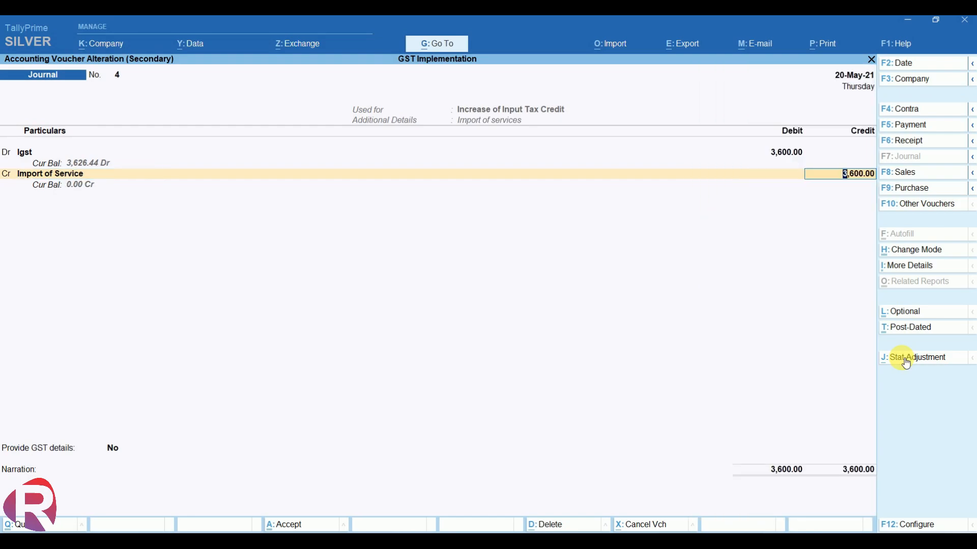
Set Provide GST details to Yes in the journal voucher and save it
key("Return")
key("Return")
key("Return")
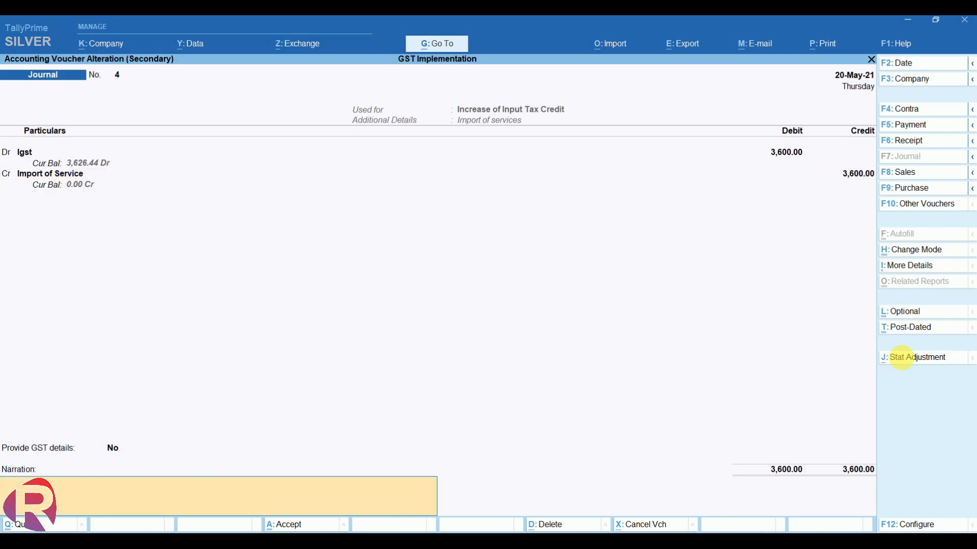
key("Return")
key("Escape")
key("BackSpace")
key("Down")
key("Return")
key("Return")
key("Return")
key("Return")
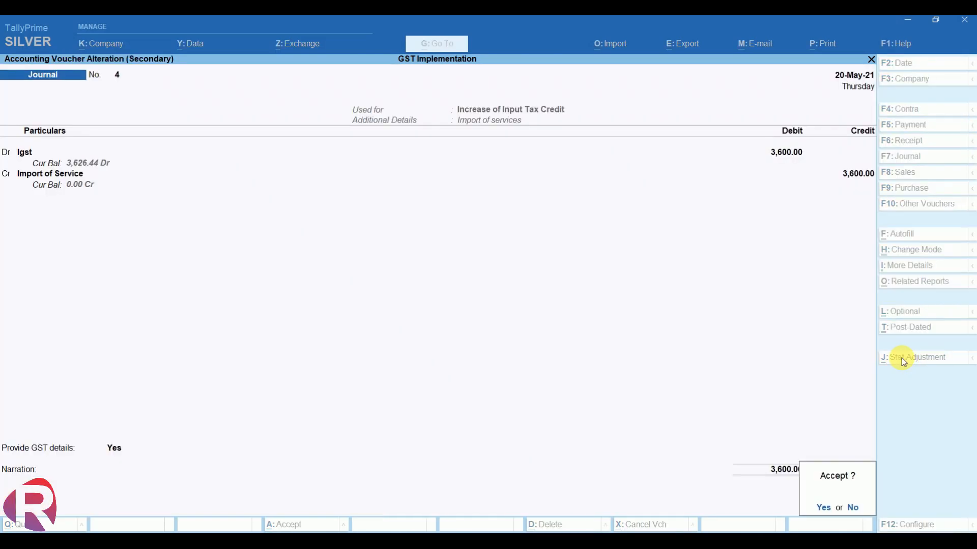
key("Return")
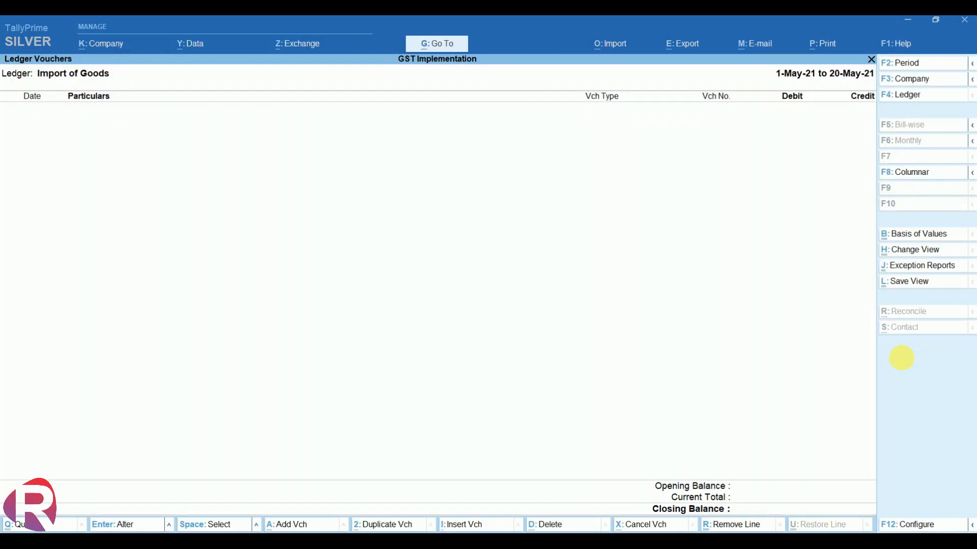
Return to the Balance Sheet and check the Import of Goods and Import of Service lines under Current Assets
key("Escape")
key("Escape")
key("Down")
key("Down")
key("Down")
key("Down")
key("Down")
key("Down")
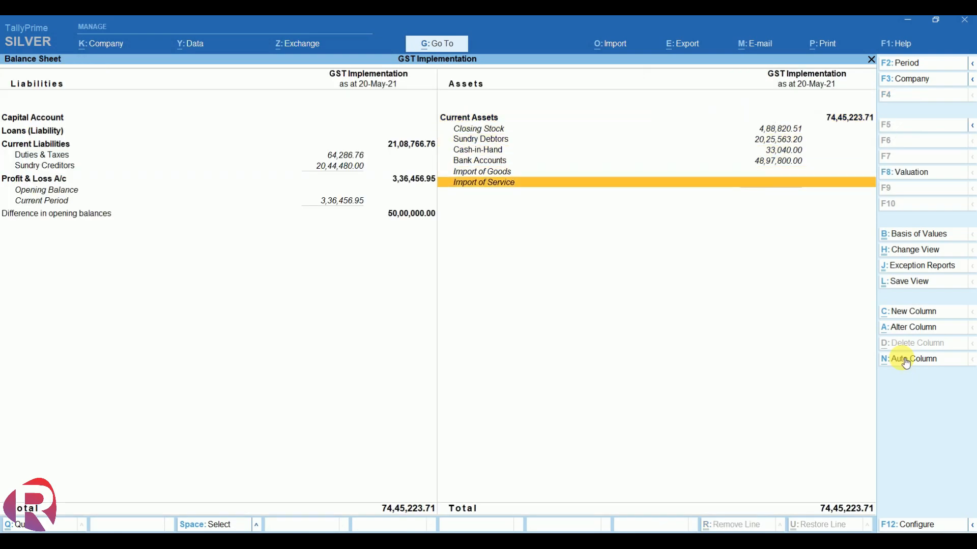
Examine the May vouchers of the Igst ledger under Duties & Taxes, and leave the Balance Sheet
key("Left")
key("Up")
key("Up")
key("Return")
key("Down")
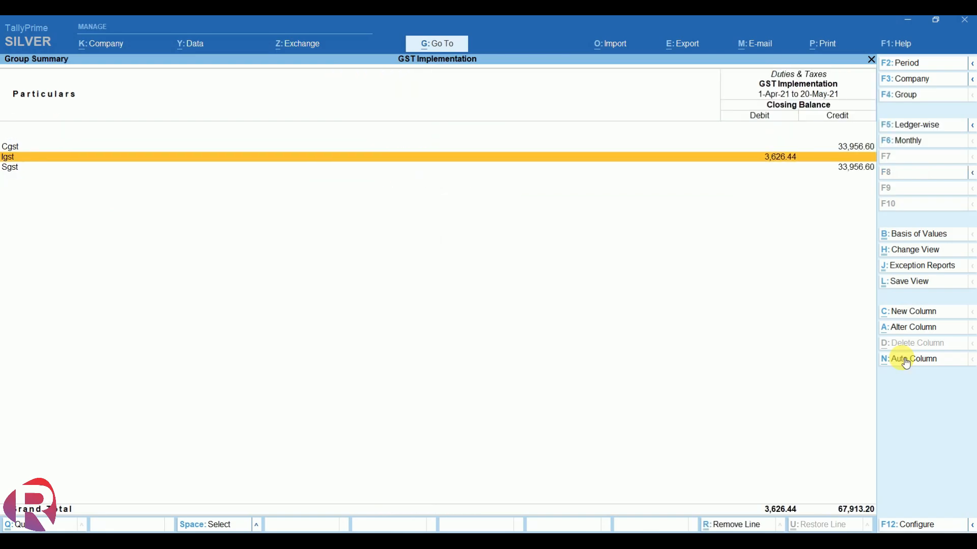
key("Return")
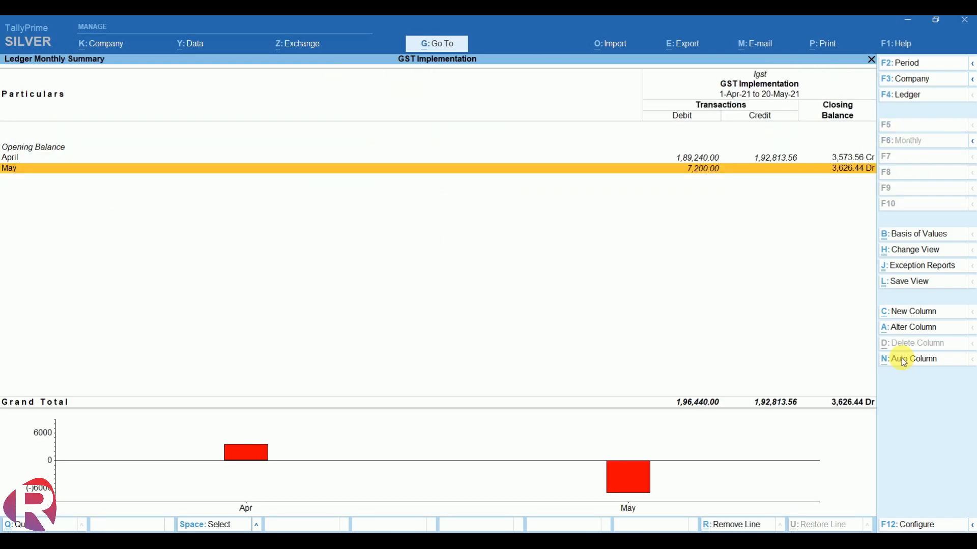
key("Return")
key("Down")
key("Up")
key("Down")
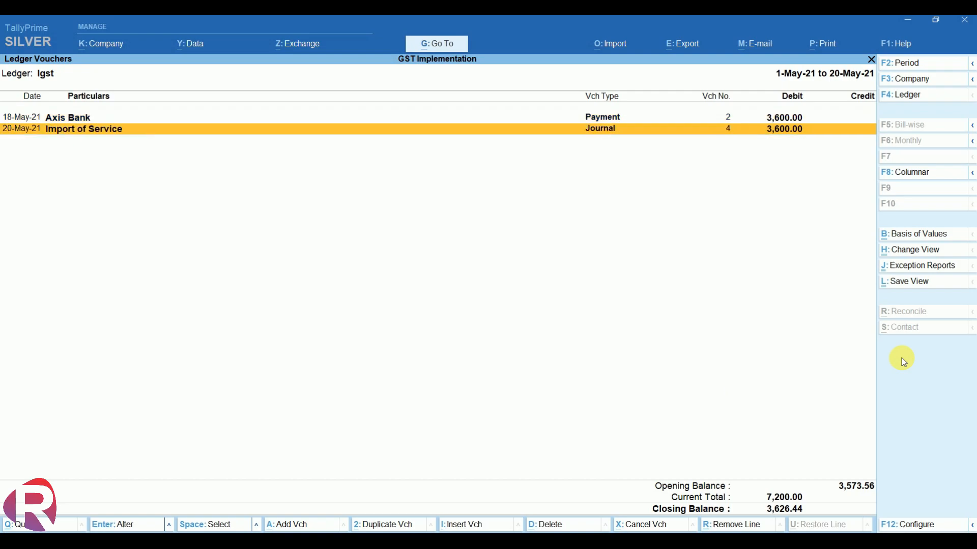
key("Up")
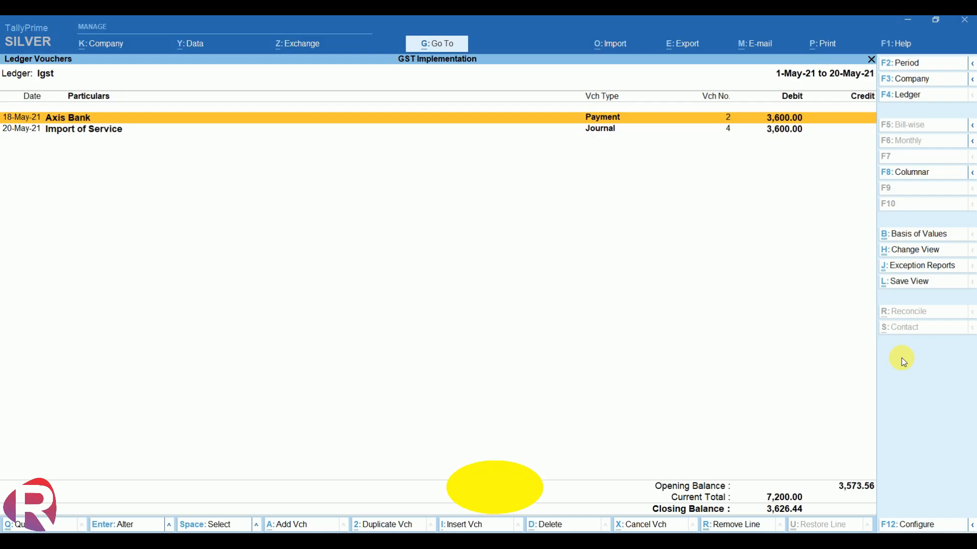
key("Down")
key("Escape")
key("Escape")
key("Escape")
key("Escape")
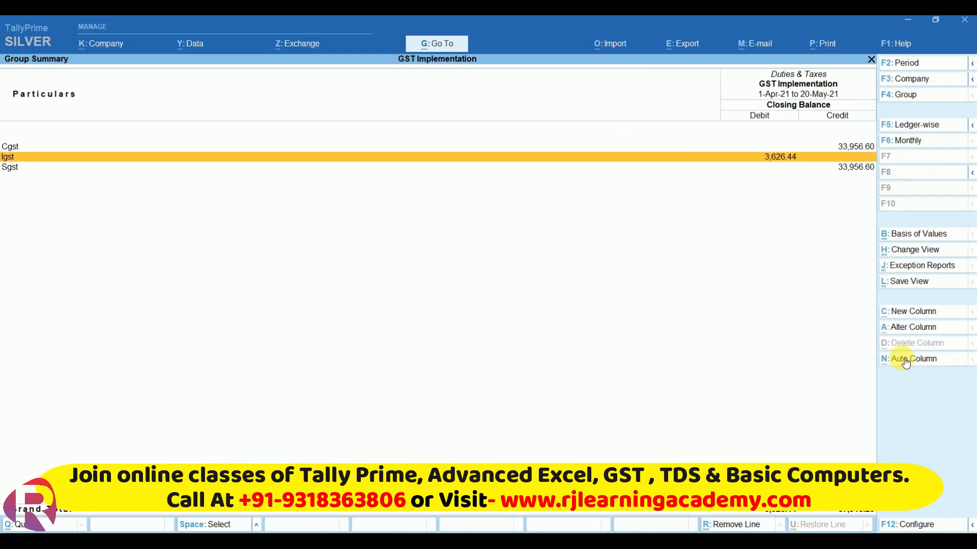
Open the GSTR-3B return from the GST reports
key("Down")
key("Down")
key("Down")
key("Down")
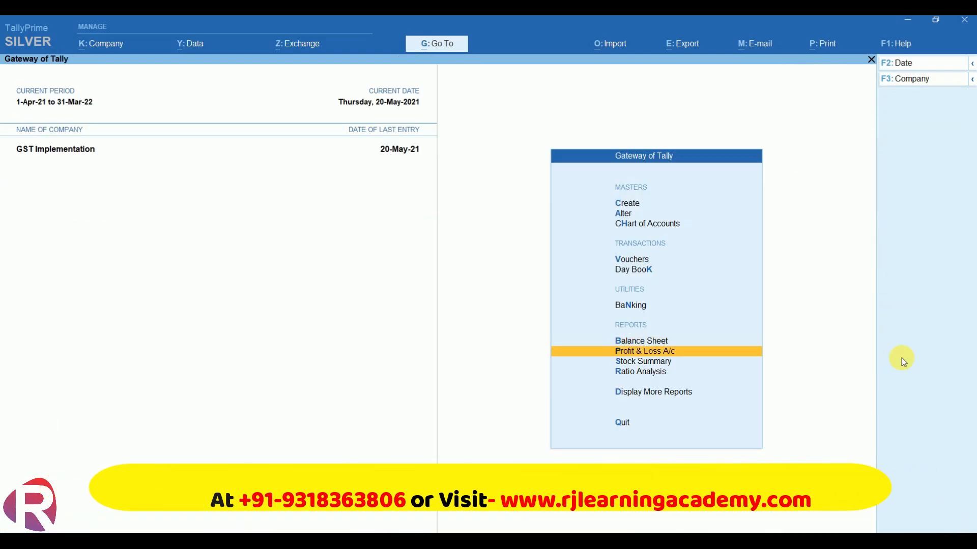
key("Return")
key("Down")
key("Down")
key("Down")
key("Down")
key("Down")
key("Down")
key("Down")
key("Down")
key("Down")
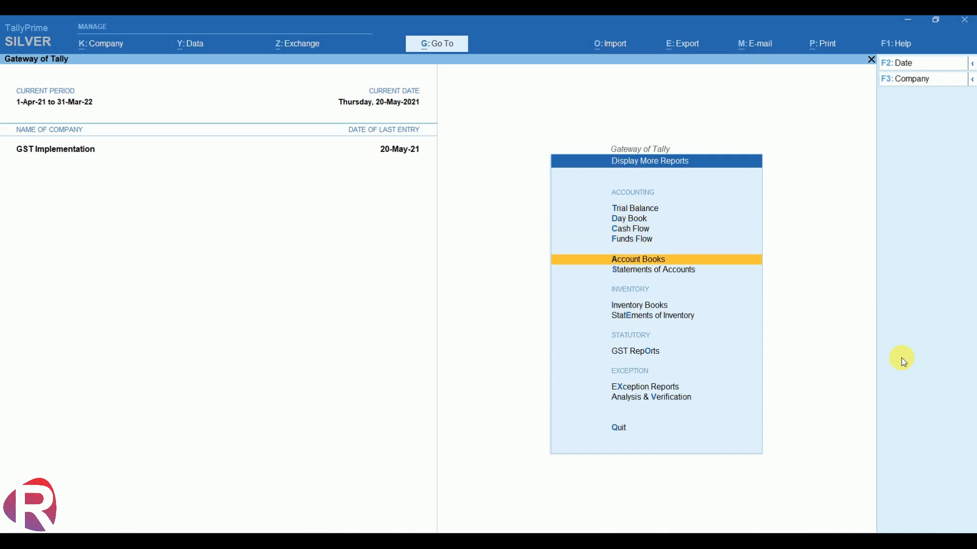
key("Up")
key("Return")
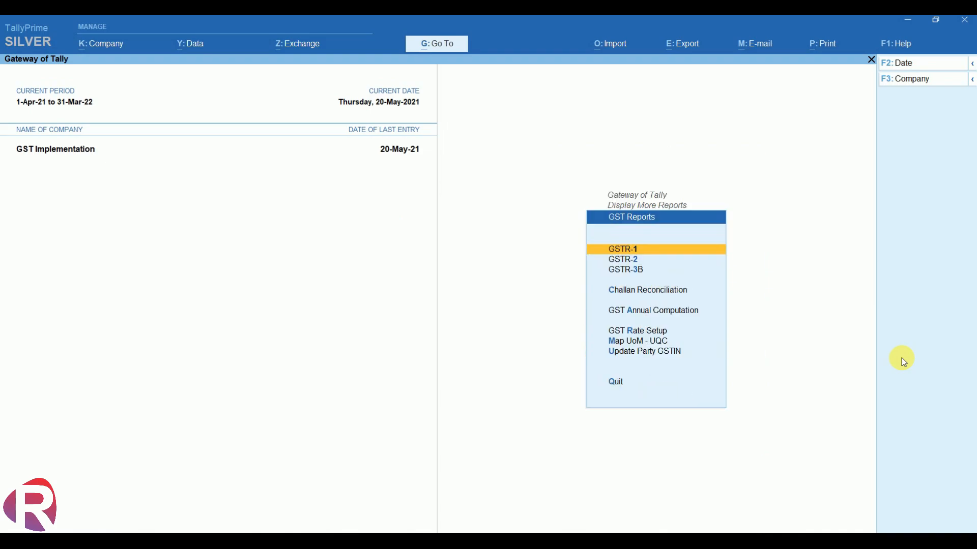
key("Down")
key("Down")
key("Return")
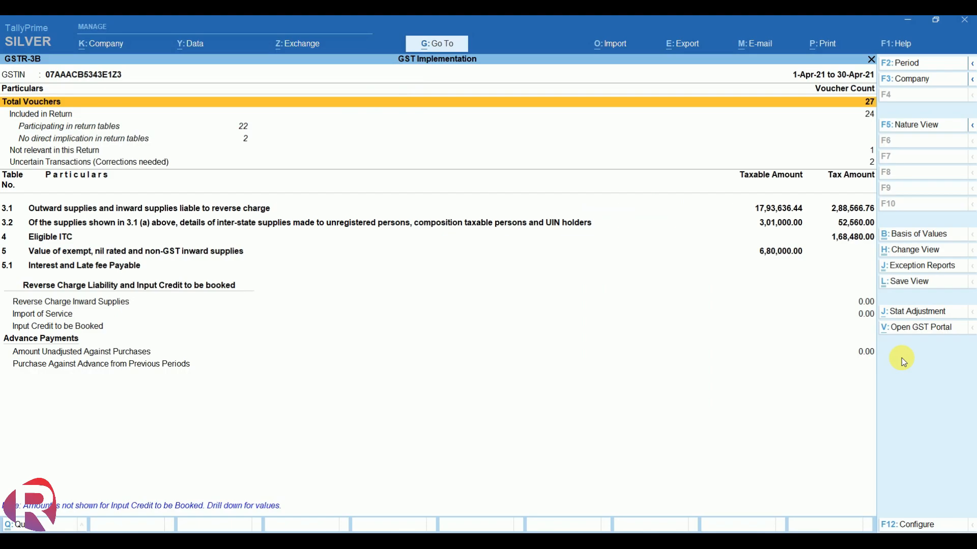
Expand GSTR-3B to its detailed view and set the period's end date to 31-5
key("alt+F5")
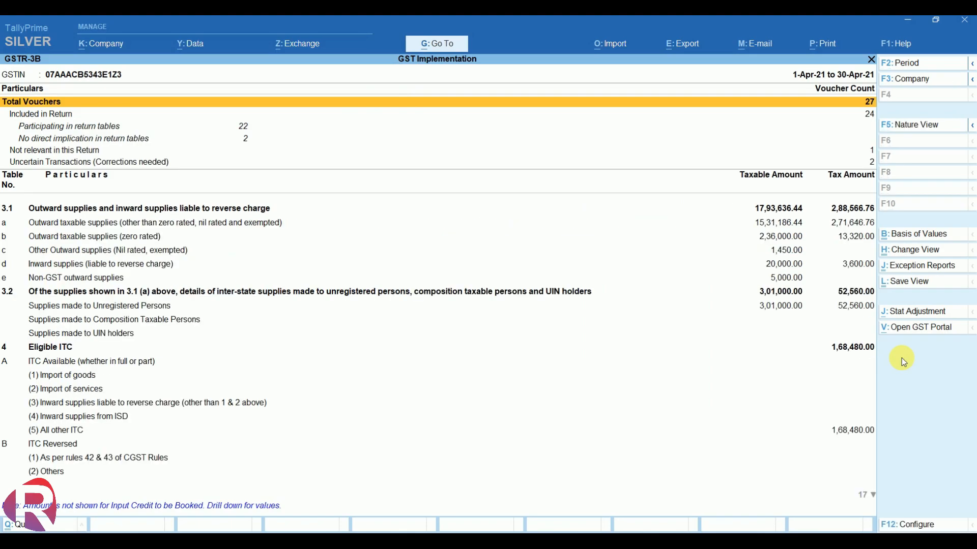
key("alt+F2")
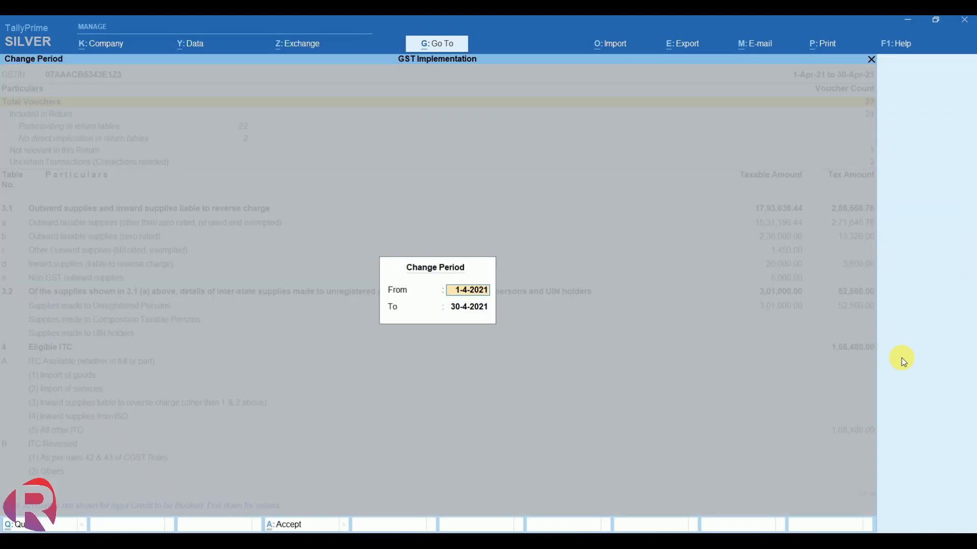
key("Return")
type("31-5")
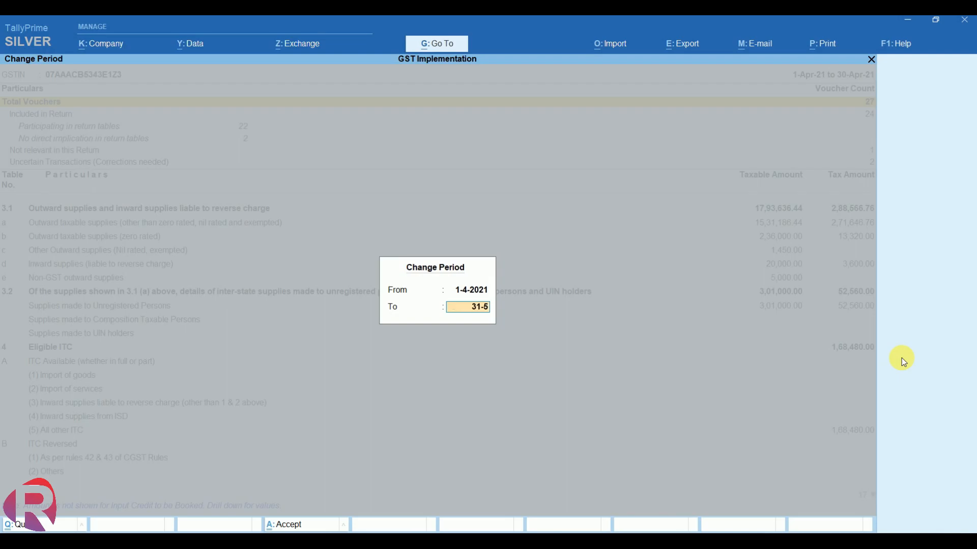
key("Return")
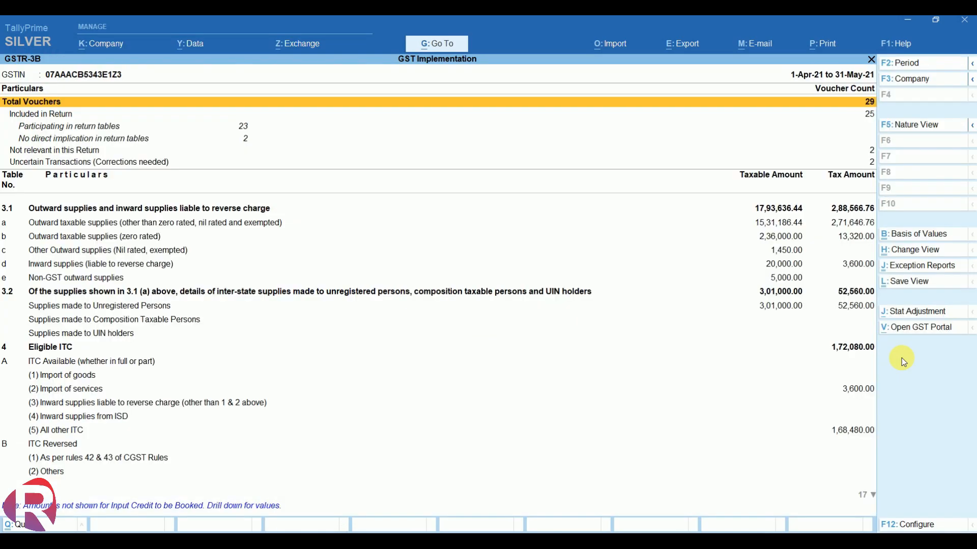
Examine the supply lines in table 3.1 of GSTR-3B, especially Inward supplies (liable to reverse charge)
key("Down")
key("Down")
key("Down")
key("Down")
key("Down")
key("Down")
key("Down")
key("Up")
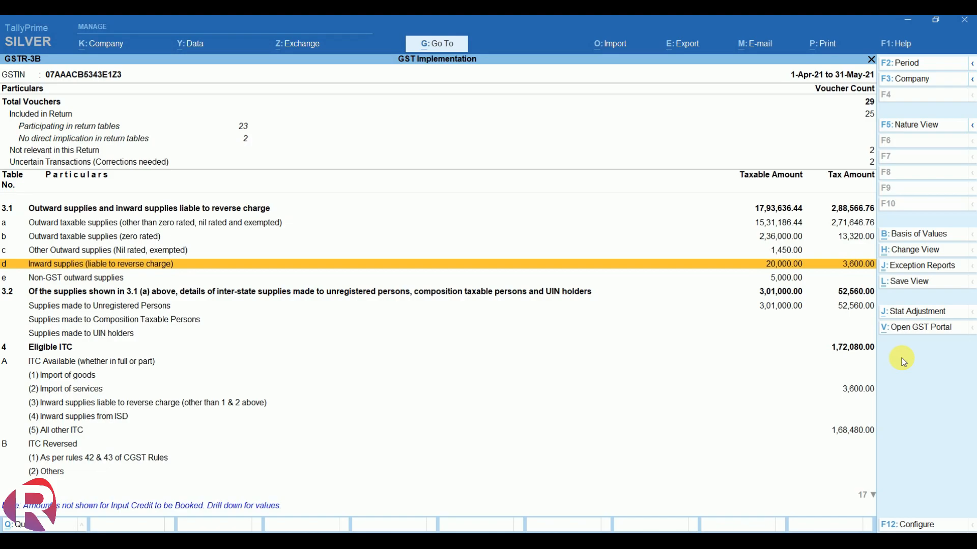
key("Up")
key("Down")
key("Up")
key("Up")
key("Up")
key("Up")
key("Up")
key("Up")
key("Up")
key("Up")
key("Up")
key("Up")
key("Down")
key("Down")
key("Down")
key("Down")
key("Down")
key("Down")
key("Down")
key("Down")
key("Down")
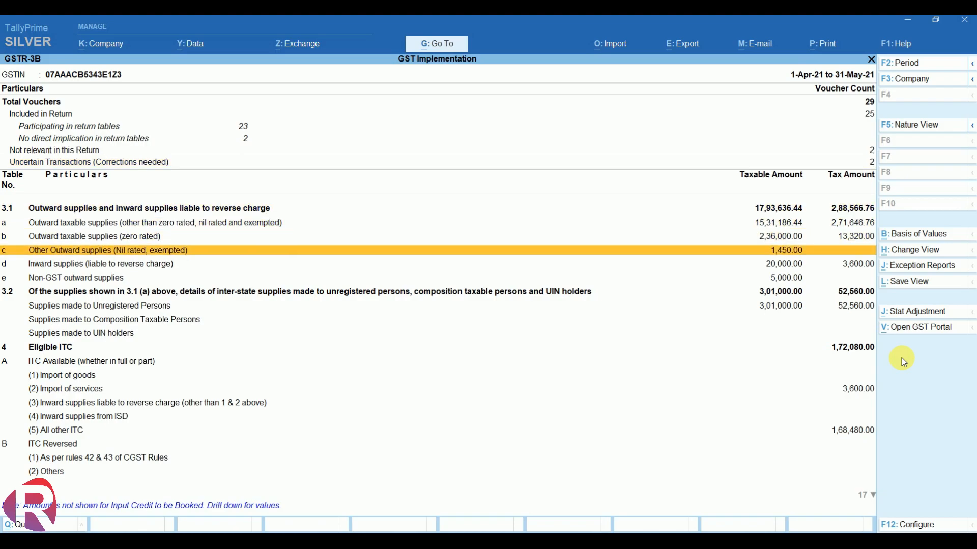
key("Down")
key("Down")
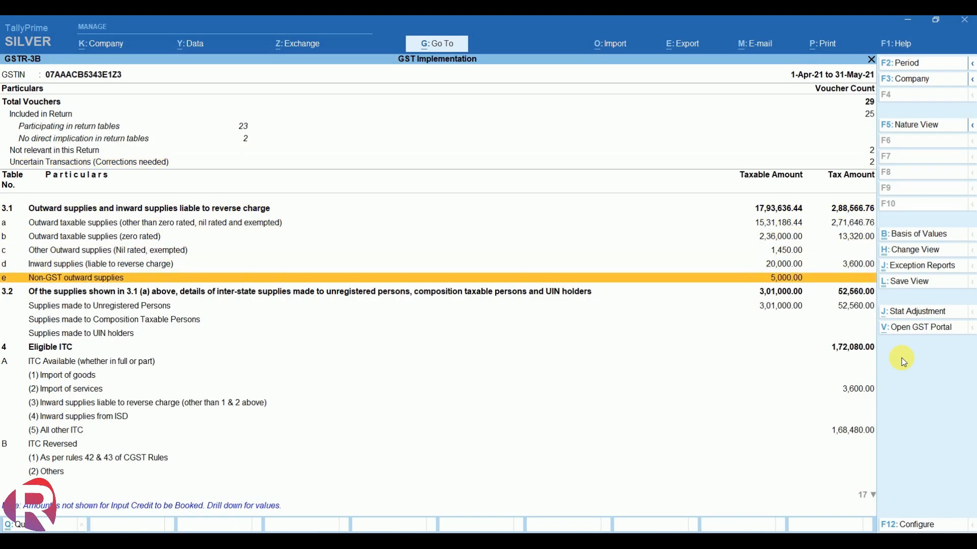
Compare the Import of services line under ITC Available with the Inward supplies (liable to reverse charge) line in table 3.1
key("Down")
key("Down")
key("Down")
key("Down")
key("Down")
key("Down")
key("Down")
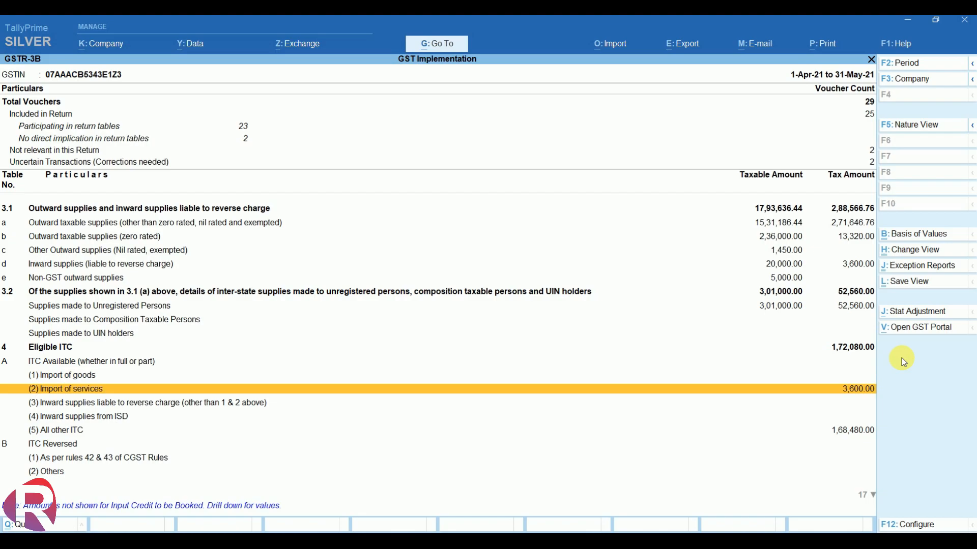
key("Up")
key("Up")
key("Up")
key("Up")
key("Up")
key("Up")
key("Up")
key("Up")
key("Up")
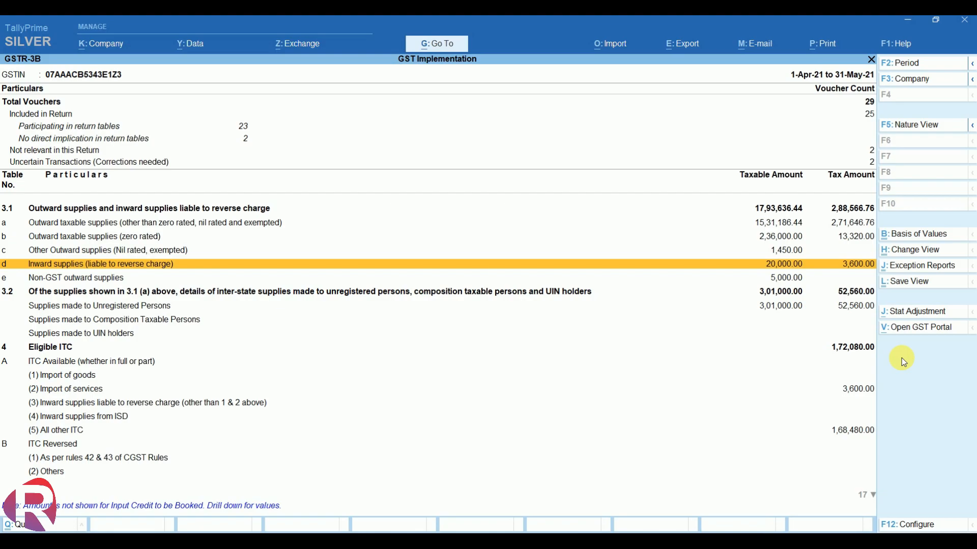
Review the Eligible ITC section against the supply lines in tables 3.1 and 3.2
key("Down")
key("Down")
key("Down")
key("Down")
key("Down")
key("Down")
key("Down")
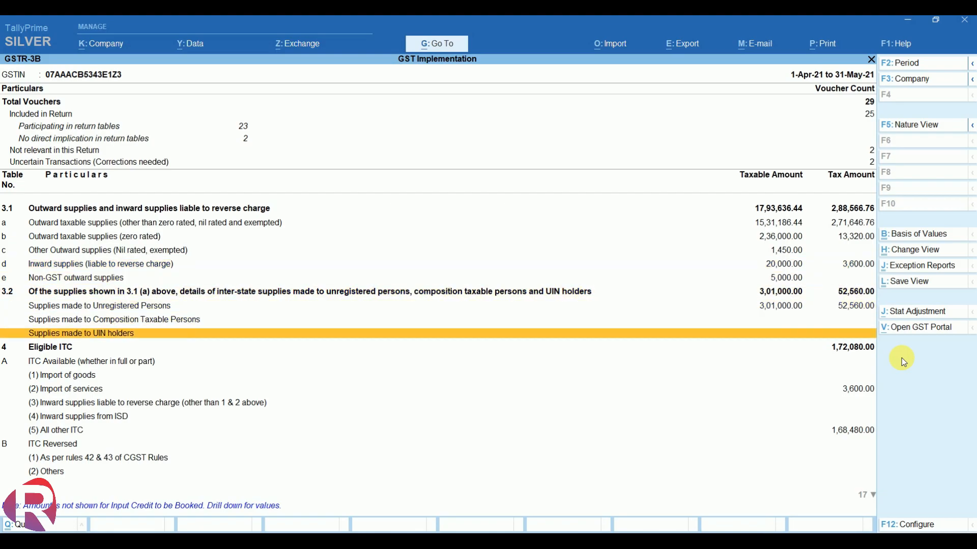
key("Down")
key("Down")
key("Down")
key("Up")
key("Up")
key("Down")
key("Up")
key("Up")
key("Up")
key("Up")
key("Up")
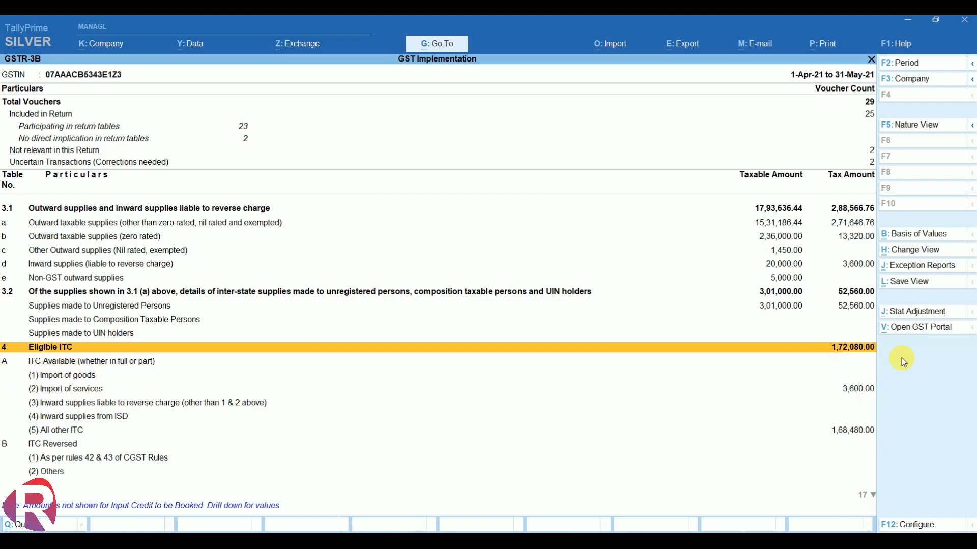
key("Up")
key("Up")
key("Up")
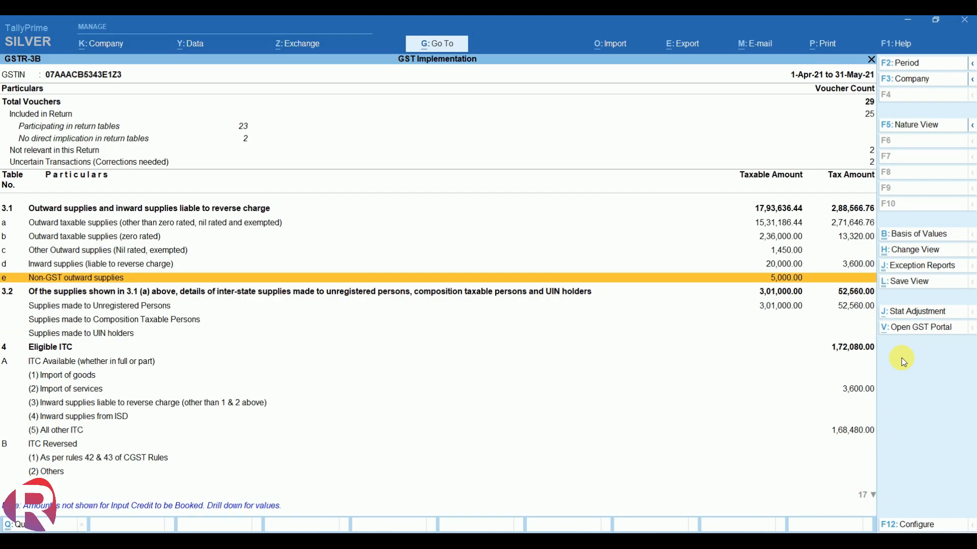
Go through the supply and ITC lines of GSTR-3B and collapse the Eligible ITC section to its heading
key("Down")
key("Down")
key("Down")
key("Down")
key("Down")
key("Down")
key("Down")
key("Down")
key("Up")
key("Down")
key("Up")
key("Up")
key("Up")
key("shift+Return")
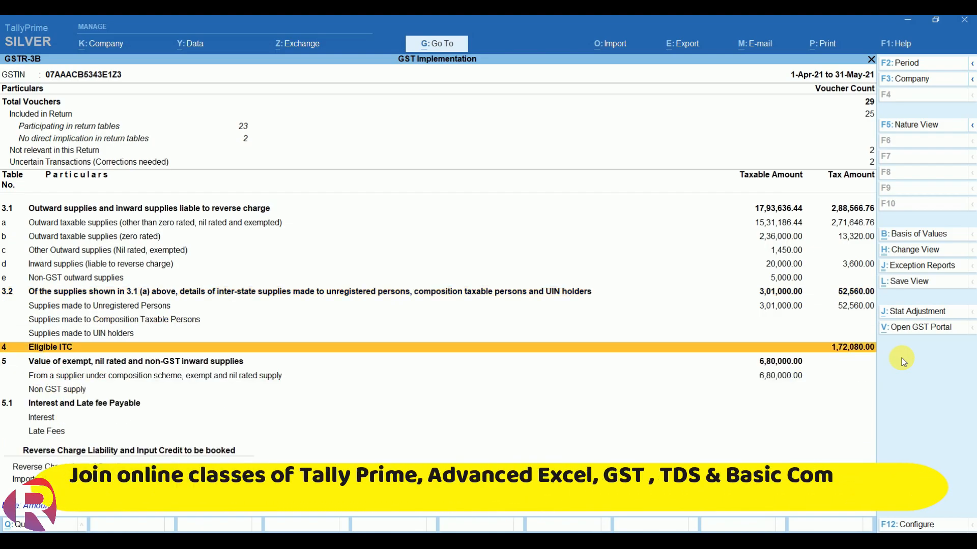
Expand Eligible ITC again, examine its ITC Available lines down to All other ITC, and leave GSTR-3B
key("shift+Return")
key("Down")
key("Down")
key("Down")
key("Down")
key("Down")
key("Down")
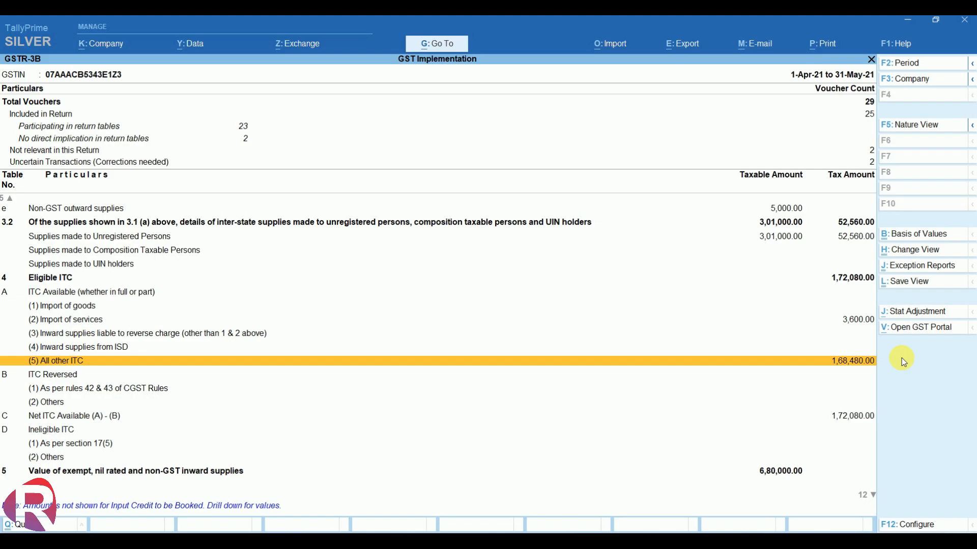
key("Escape")
key("Escape")
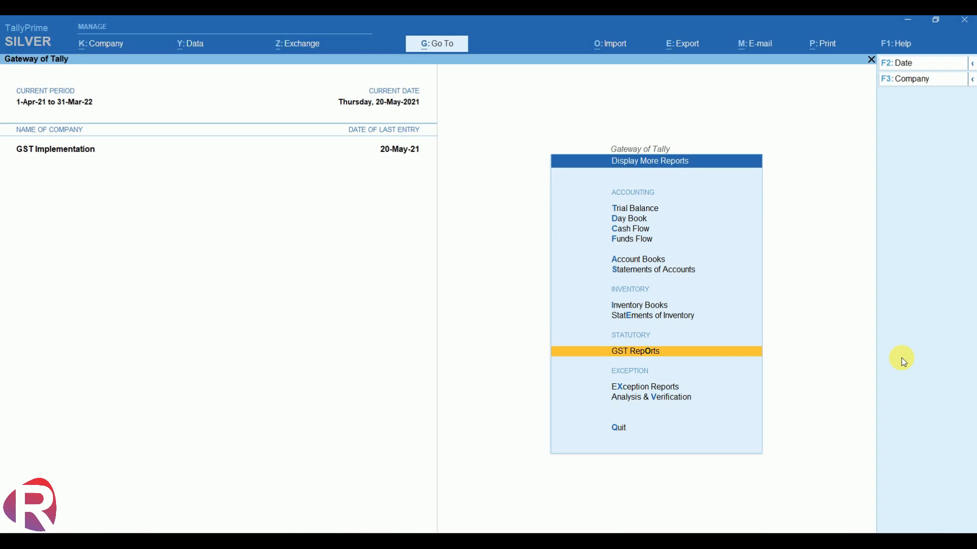
Open the GSTR-2 report and go through the inward supply lines, including B2BUR Invoices and Import of Services
key("Return")
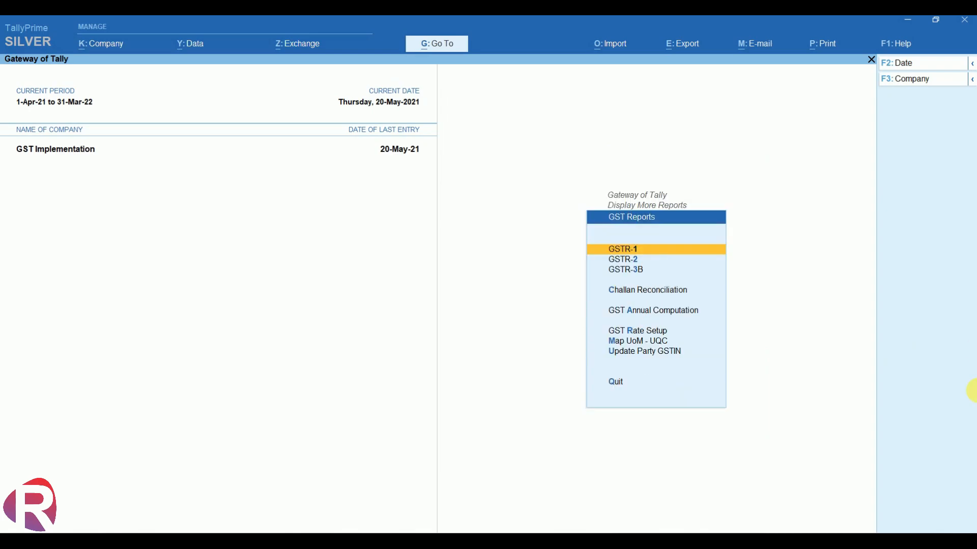
key("Down")
key("Return")
key("Down")
key("Down")
key("Down")
key("Down")
key("Down")
key("Down")
key("Down")
key("Down")
key("Down")
key("Down")
key("Down")
key("Down")
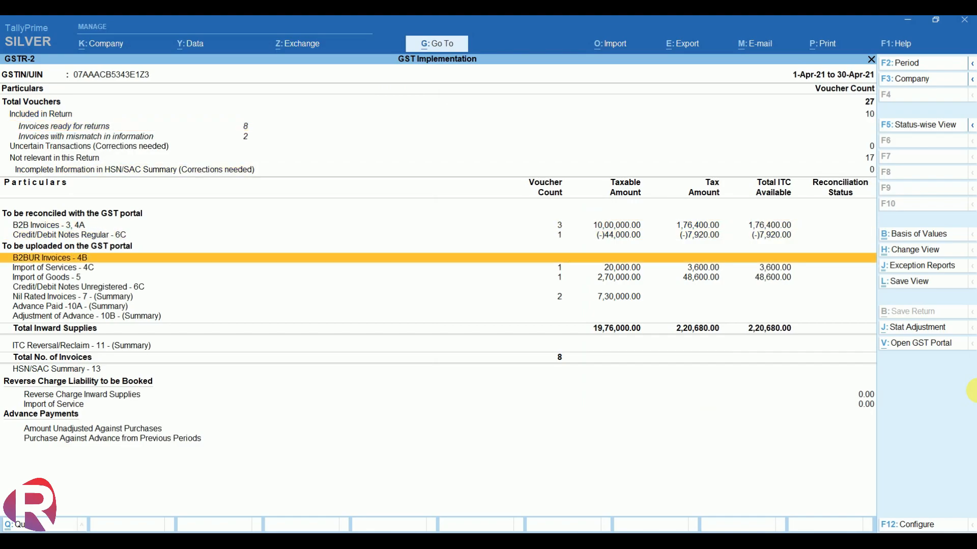
Check Import of Service under Reverse Charge Liability to be Booked in GSTR-2, and return to the Gateway of Tally
key("Down")
key("Down")
key("Down")
key("Down")
key("Down")
key("Down")
key("Down")
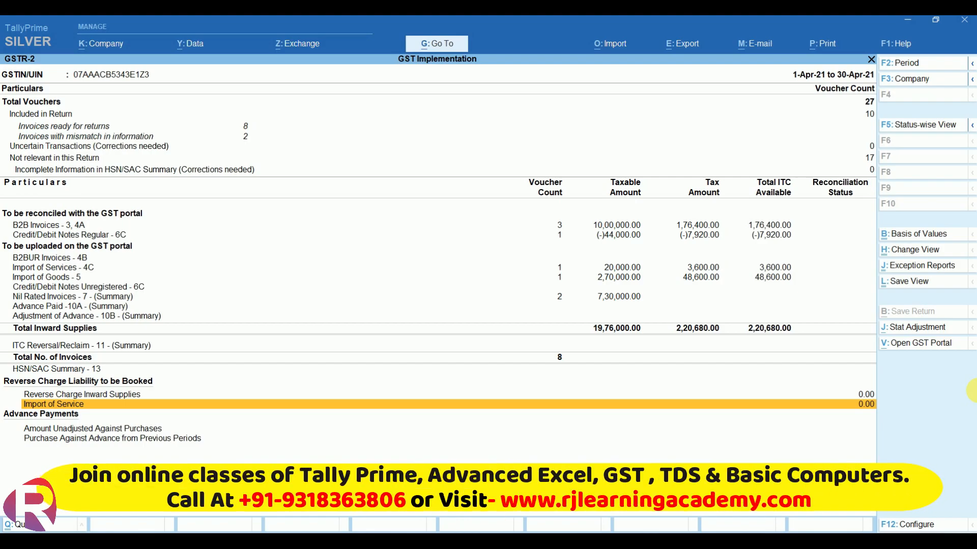
key("Escape")
key("Escape")
key("Escape")
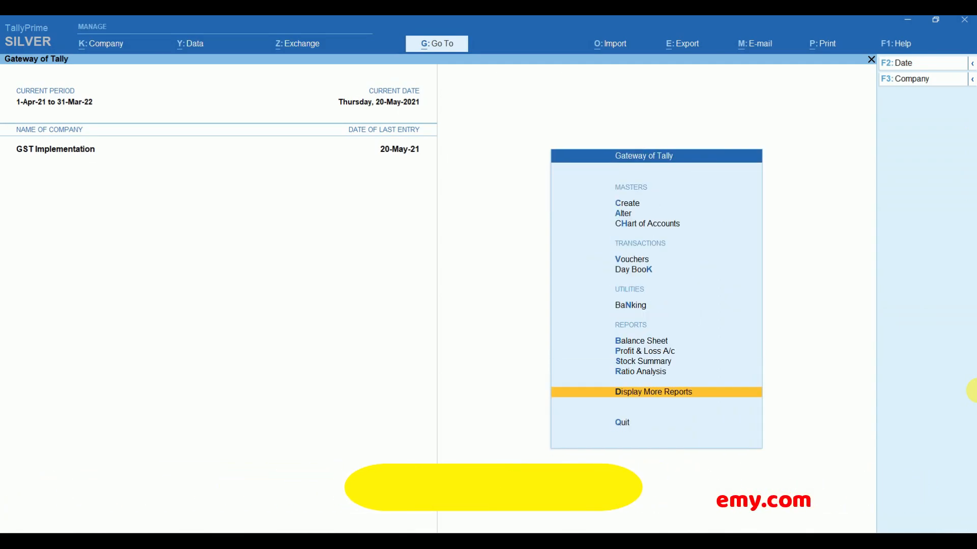